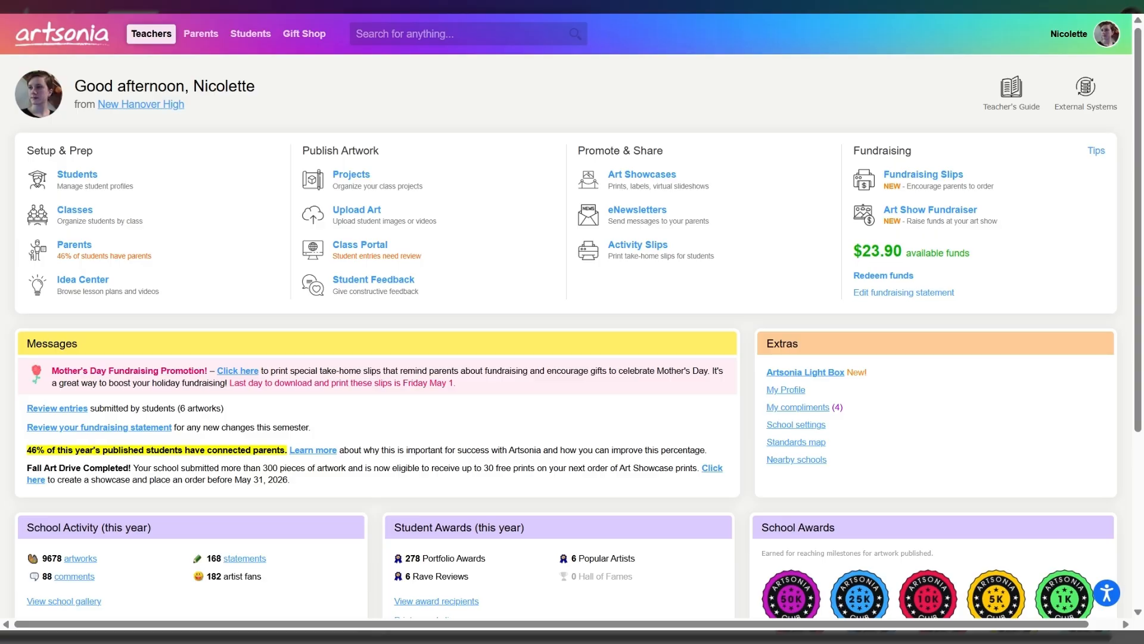
- Open the Class Portal, view the printable student login page, and look over the portal's instructions and tutorial videos
click(370, 251)
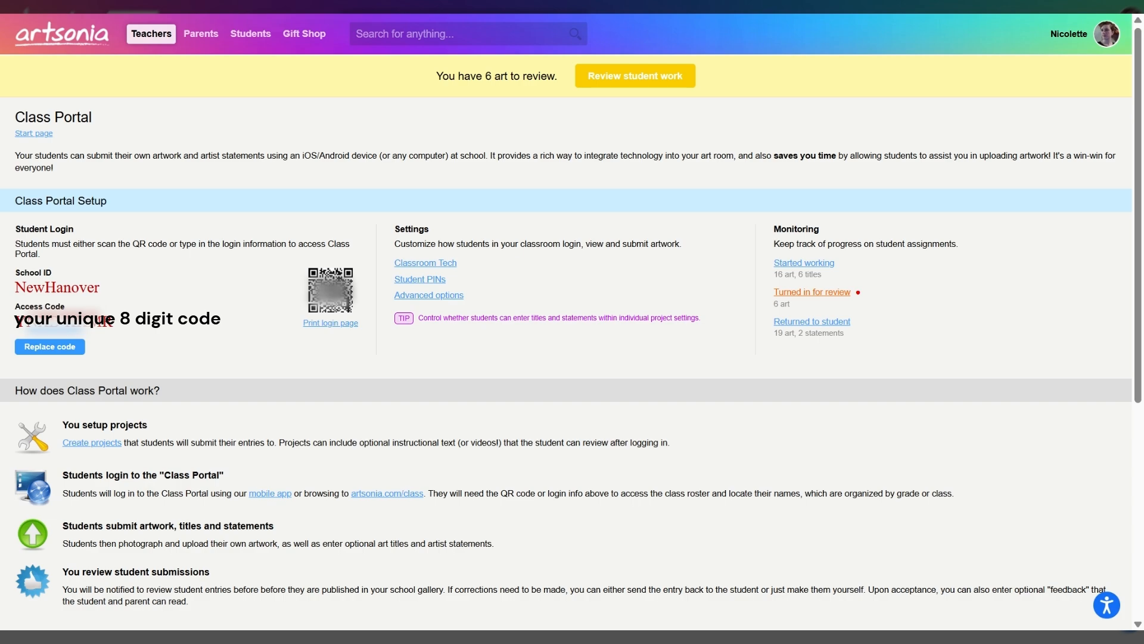
click(332, 323)
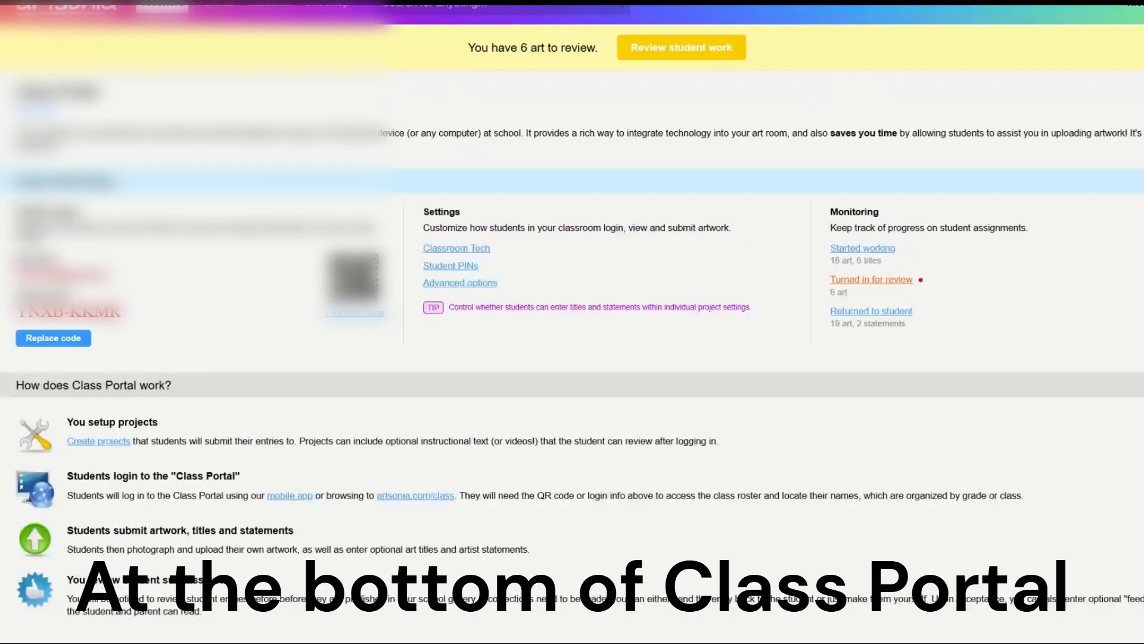
scroll(142, 354, down, 6)
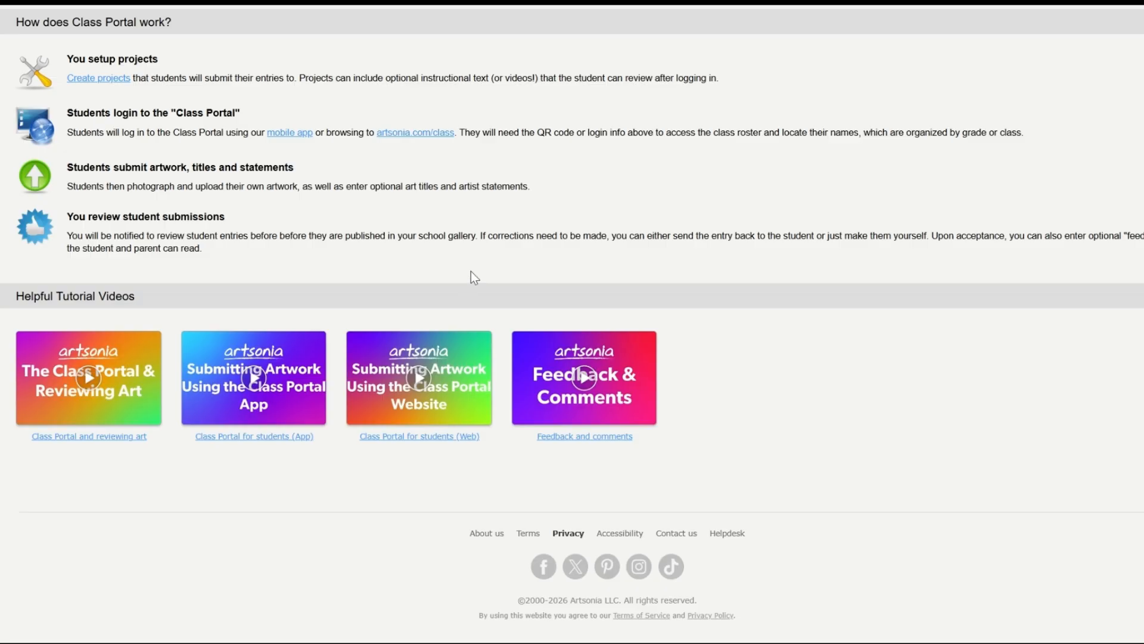
scroll(472, 273, up, 5)
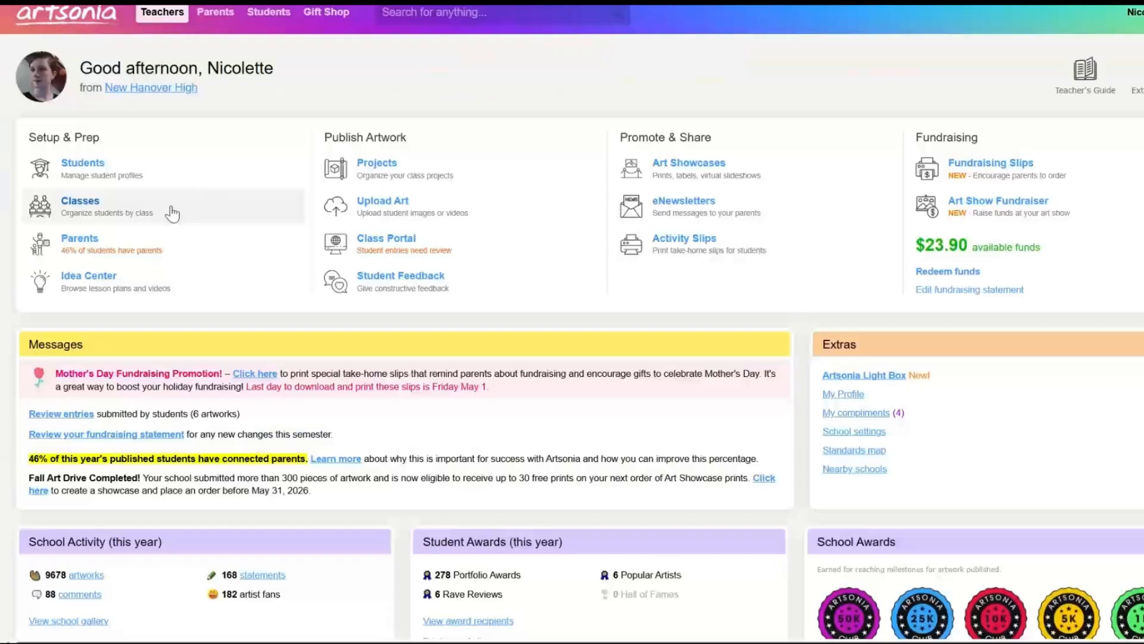
- Create a new class named with the teacher's surname followed by "1st grade" and start adding students to it
click(79, 203)
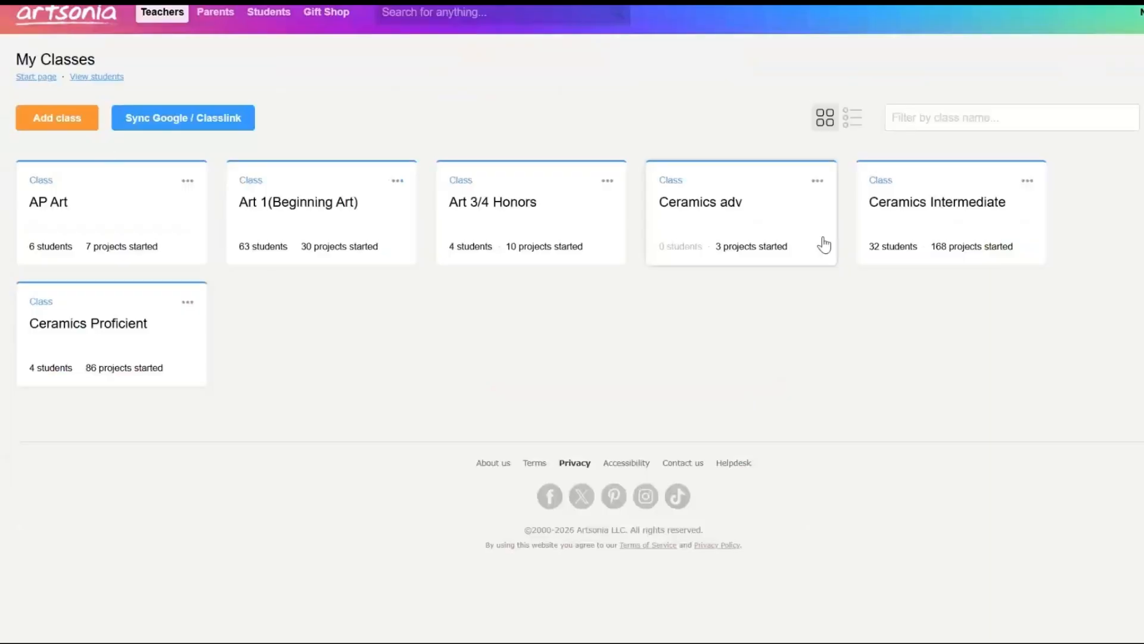
click(69, 122)
click(107, 261)
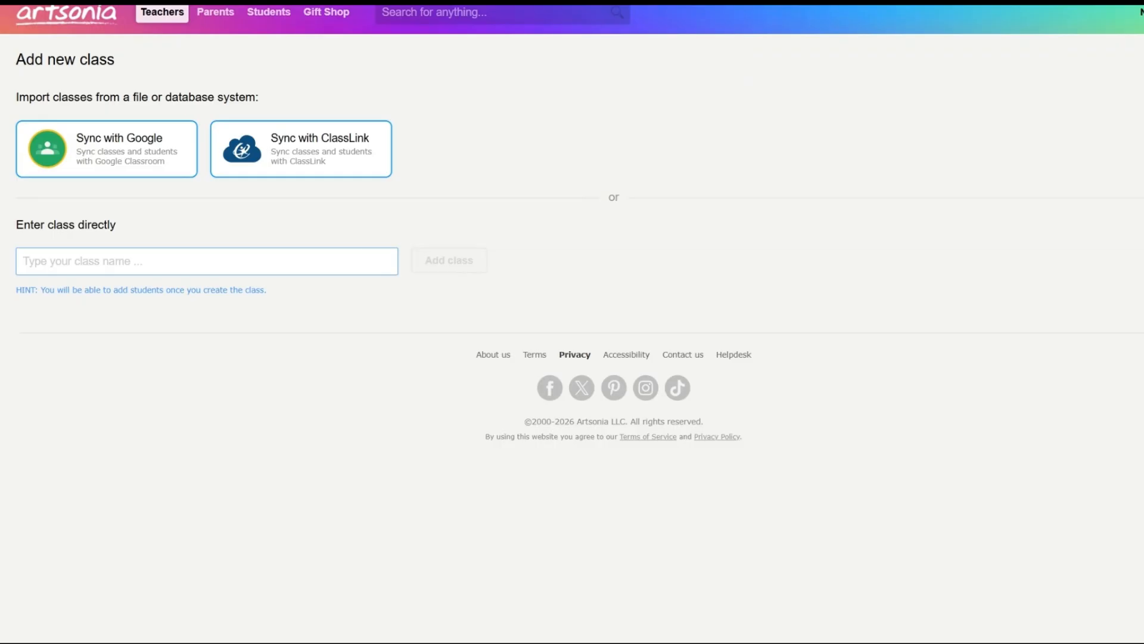
text(Johnson)
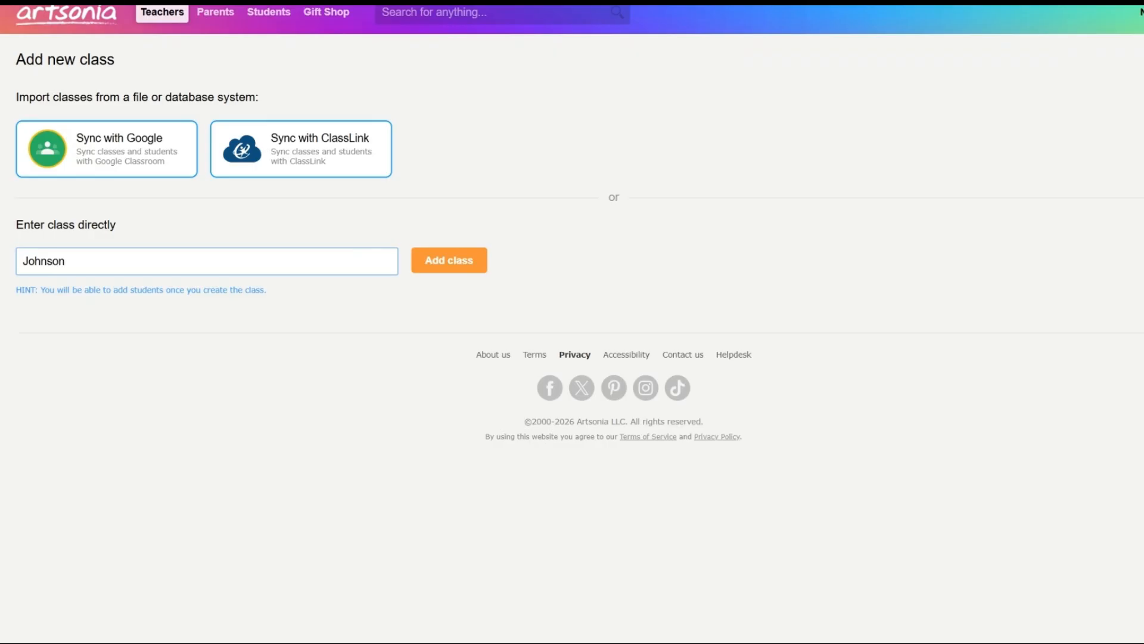
text( 1st grade)
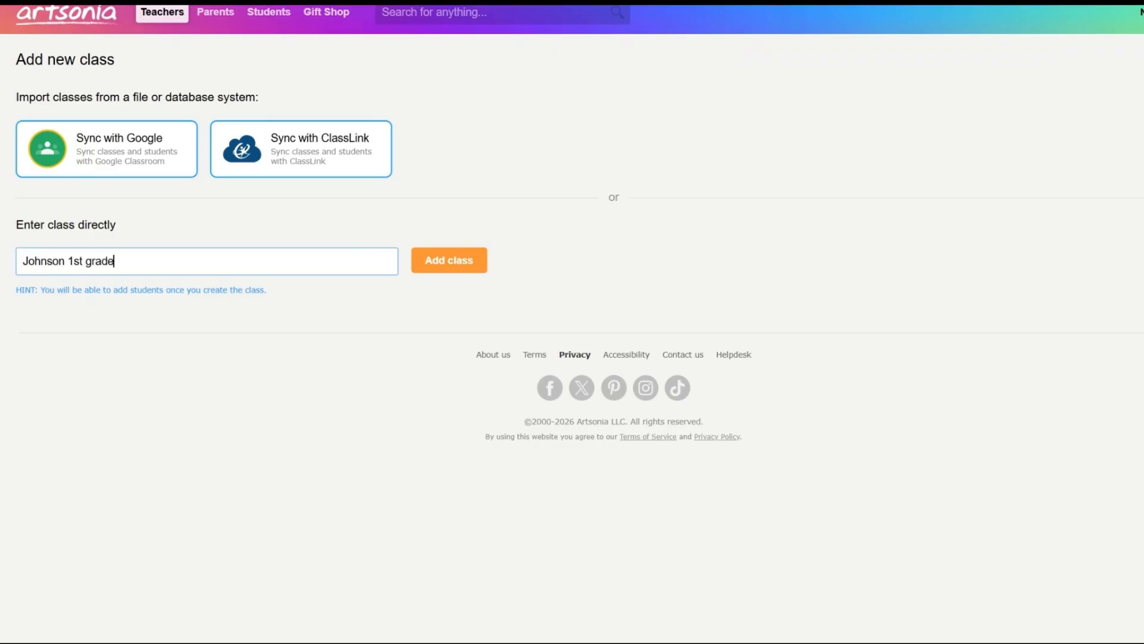
click(440, 266)
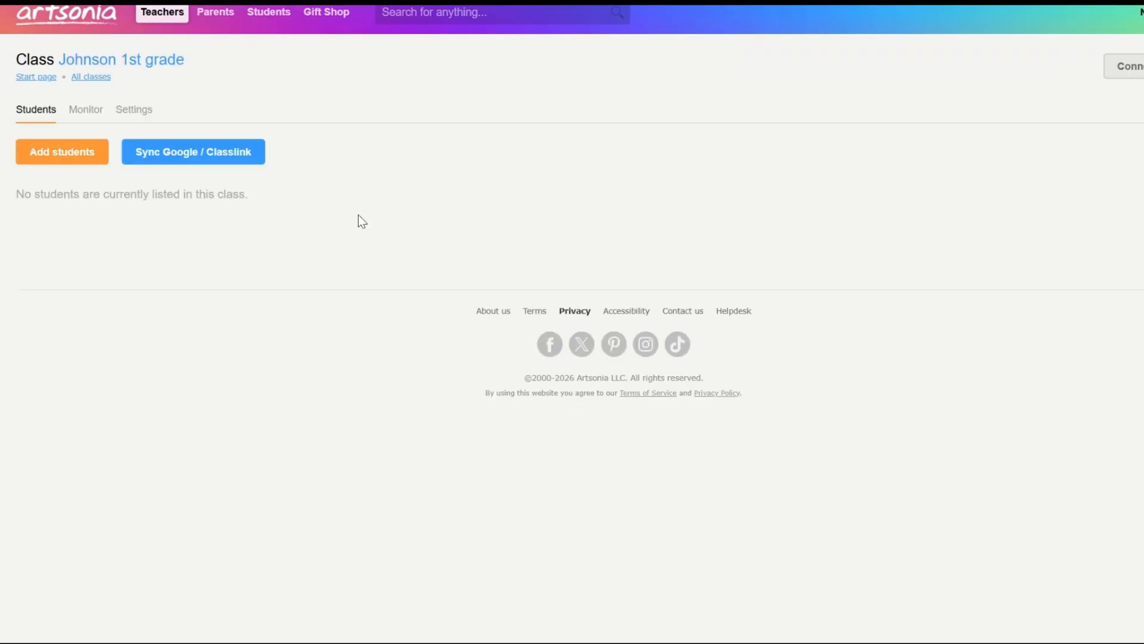
click(83, 153)
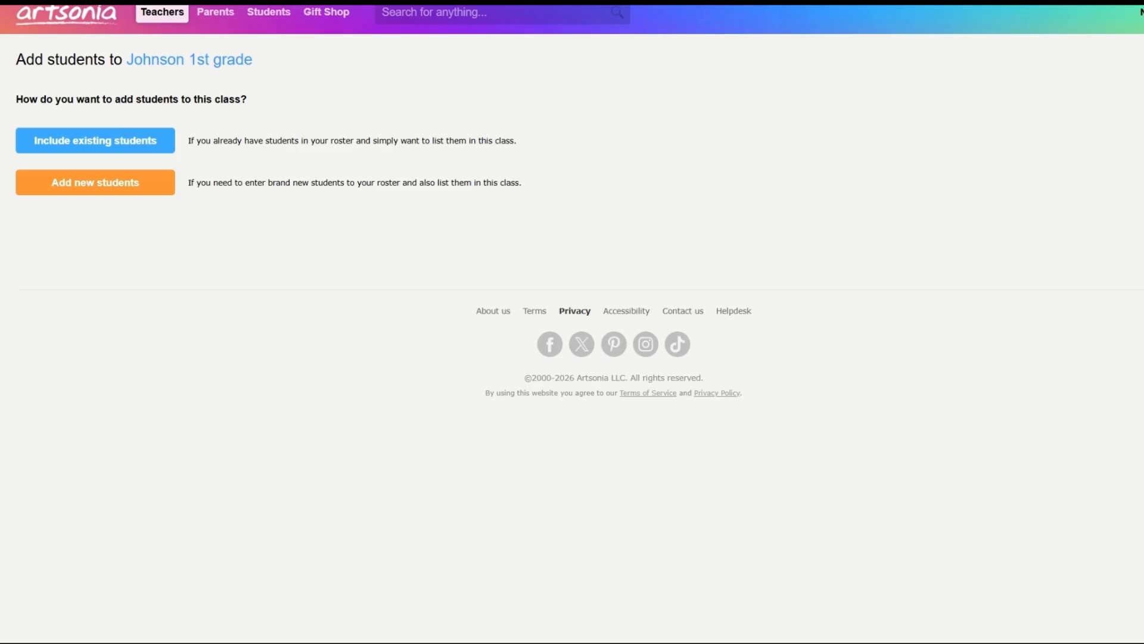
click(96, 141)
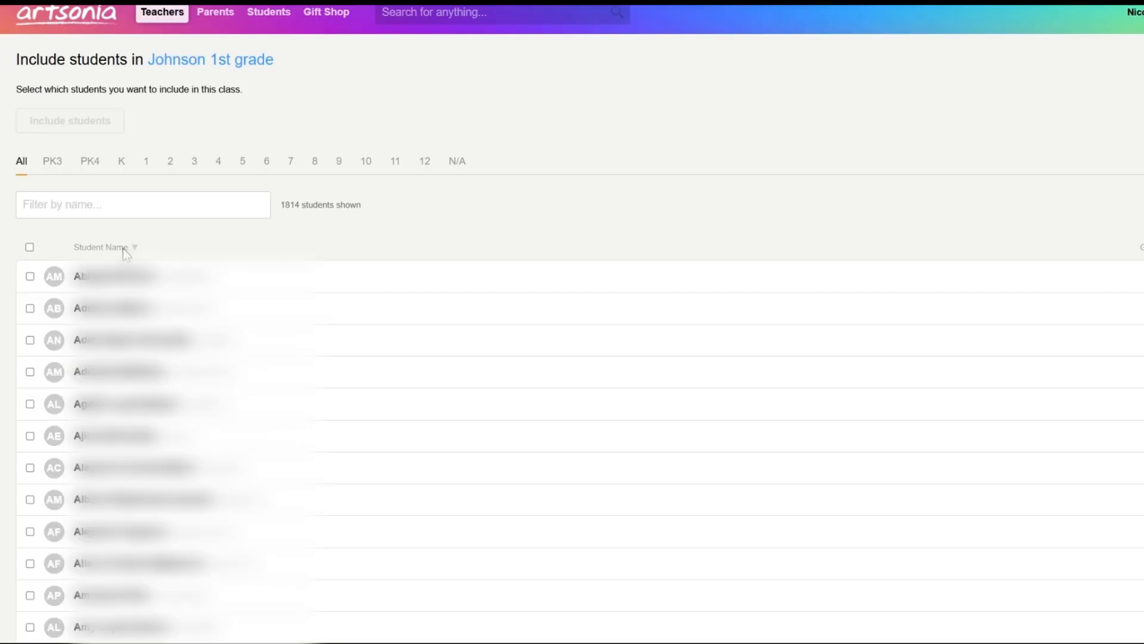
click(121, 206)
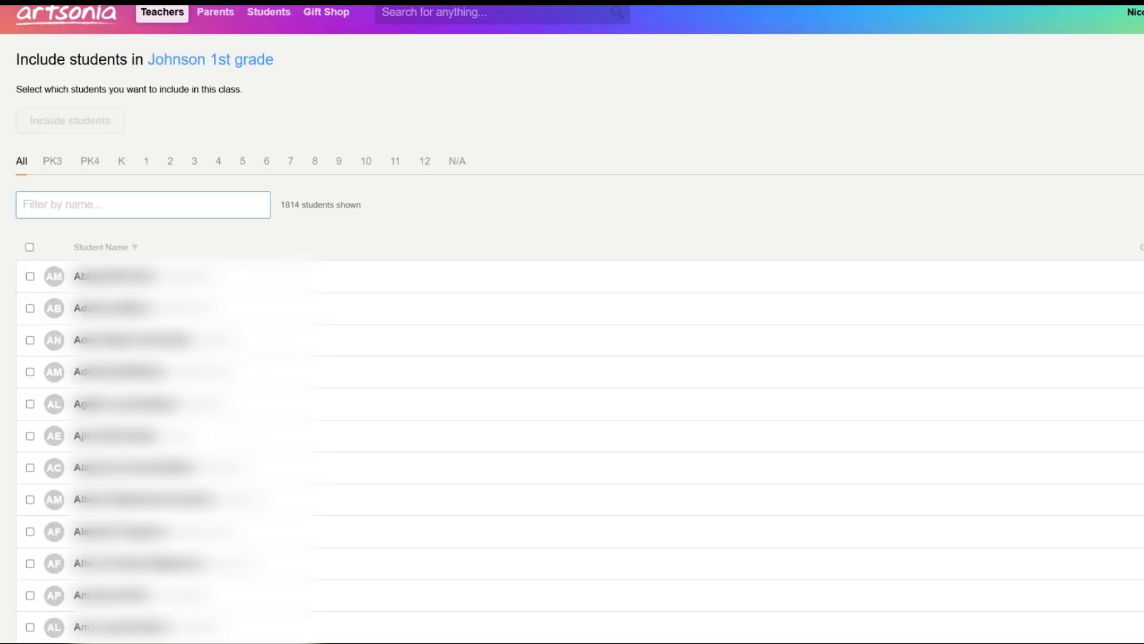
click(409, 205)
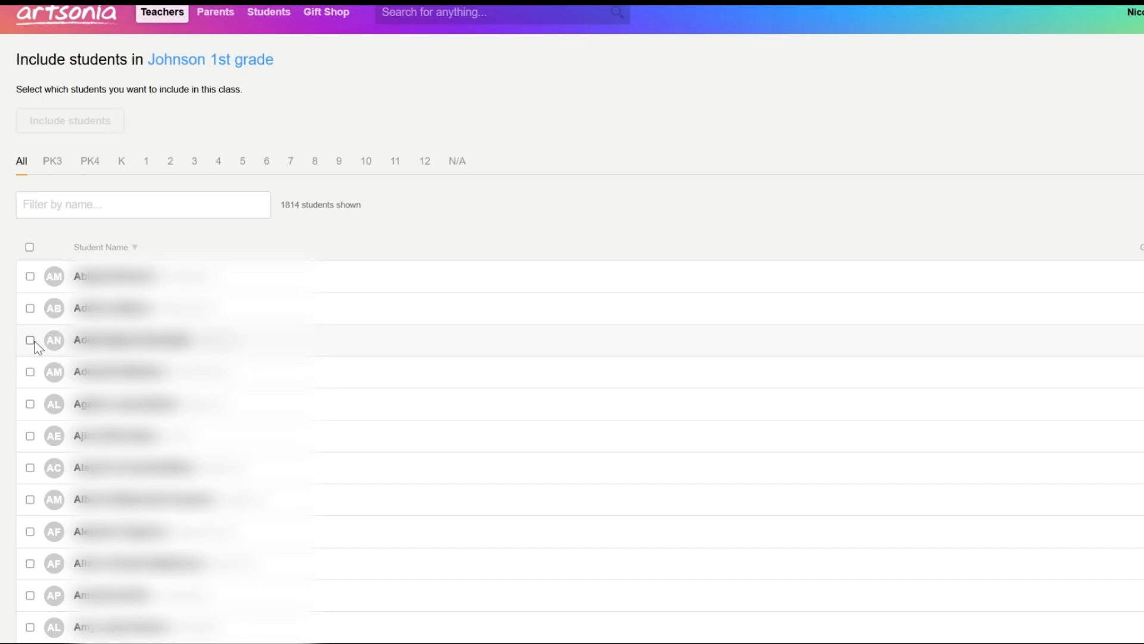
click(30, 340)
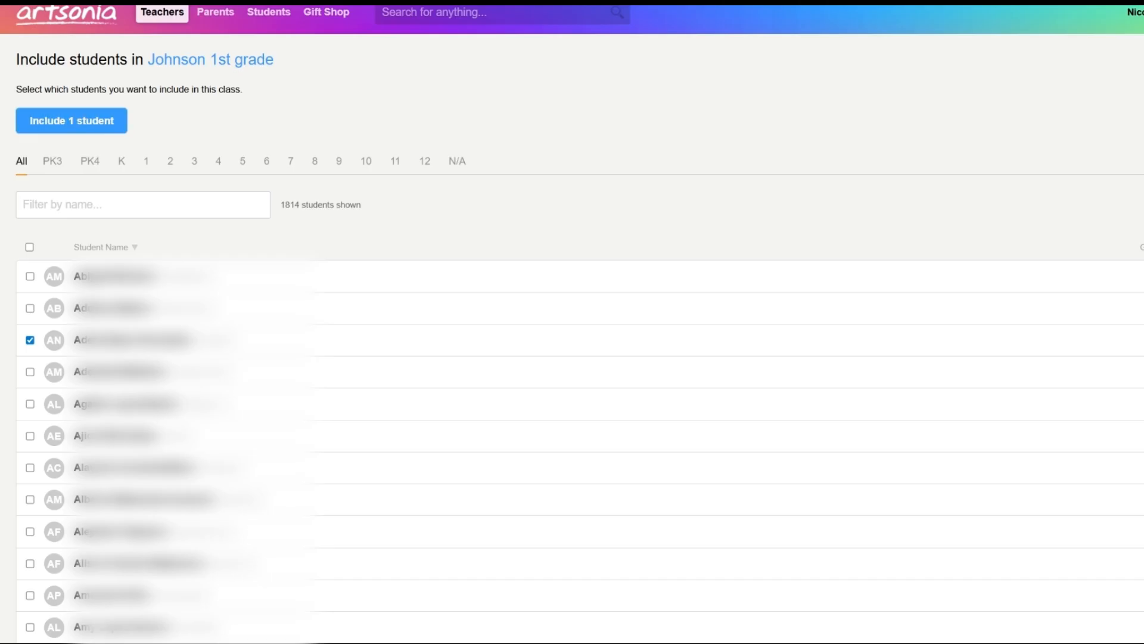
key(alt+Left)
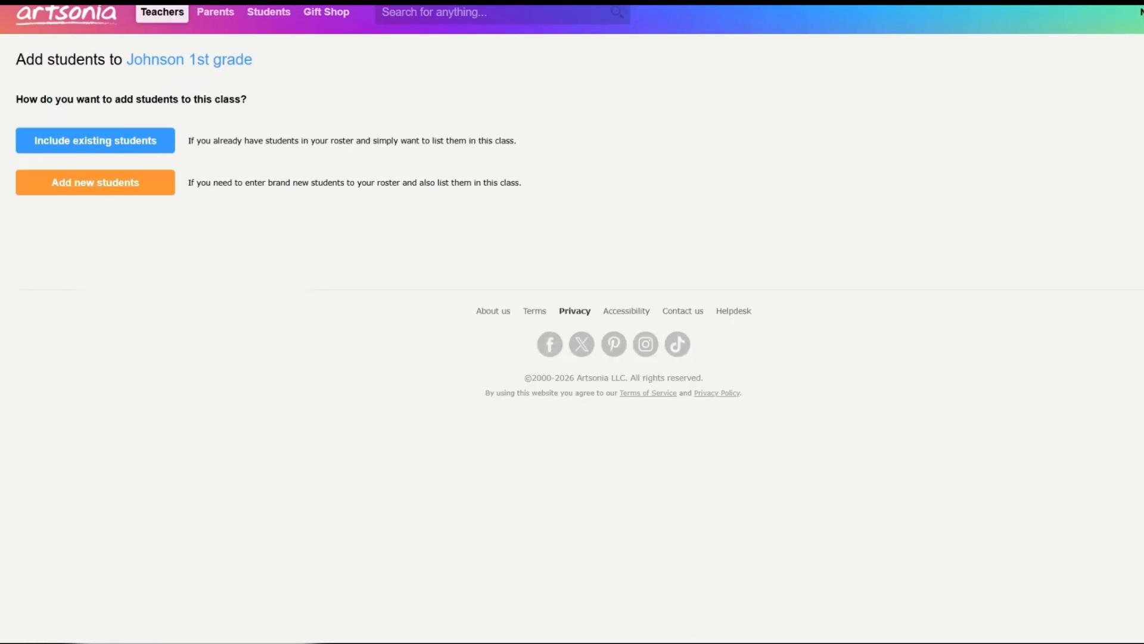
- Choose to add brand-new students to the class and set their grade to Grade 1
click(118, 188)
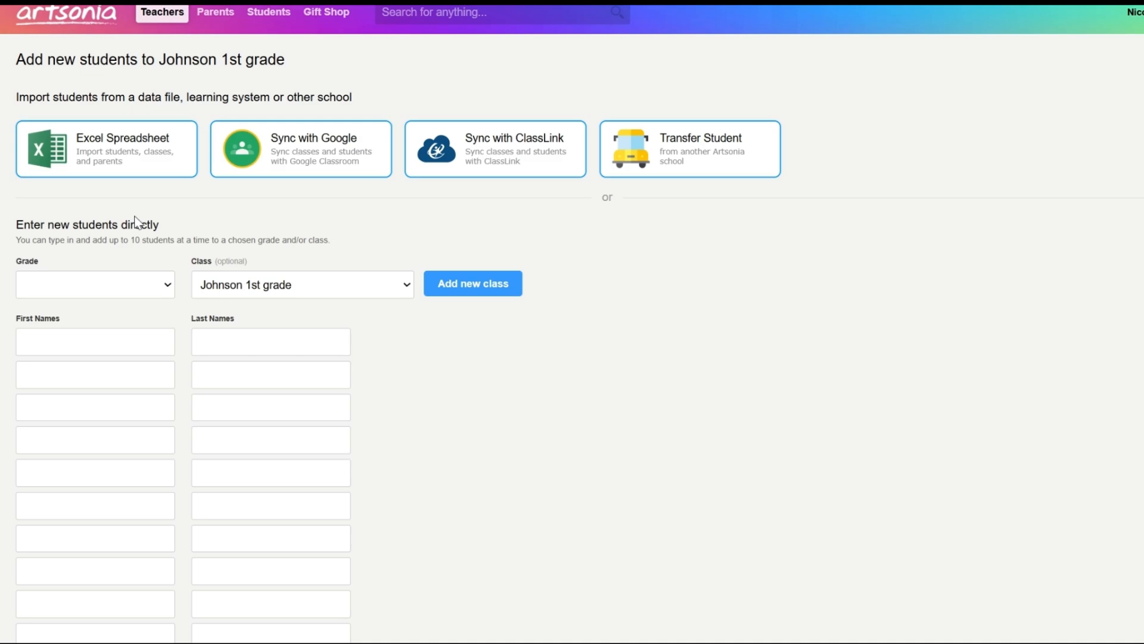
click(104, 287)
click(95, 392)
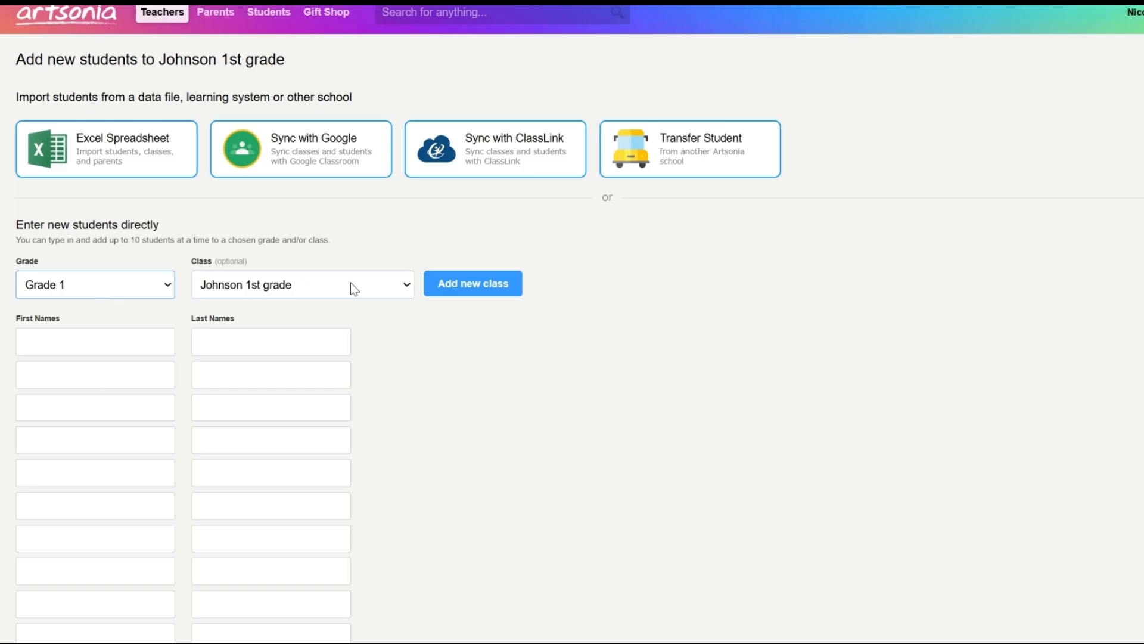
- Enter a student with first name "Sample" and last name "Student" and add the student to the class
click(95, 342)
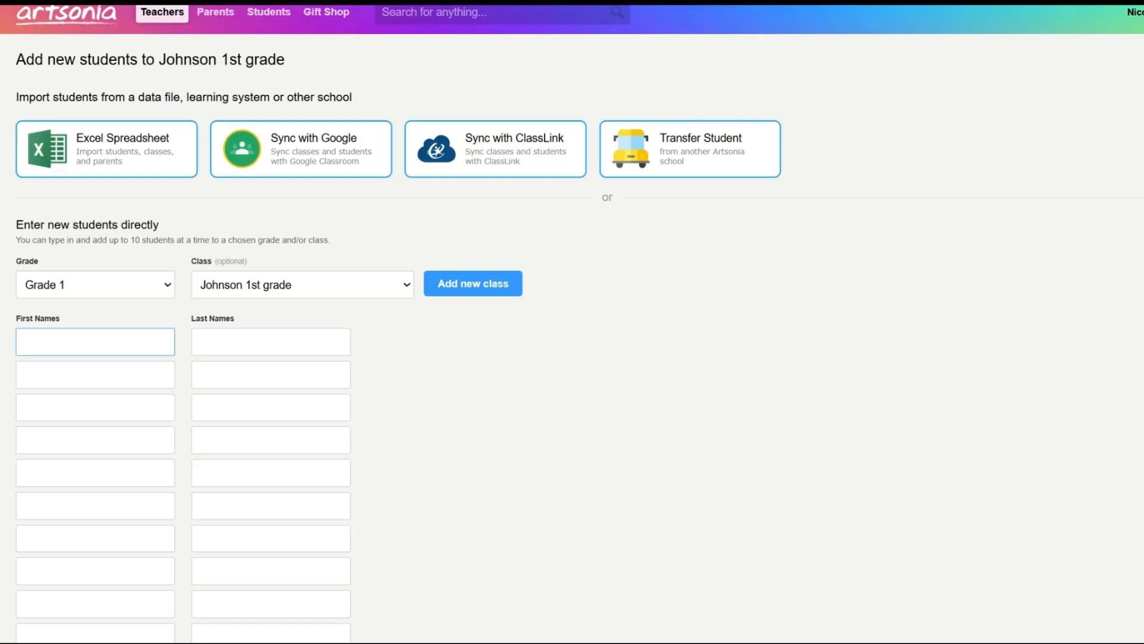
click(118, 313)
click(96, 341)
text(Sample)
key(Tab)
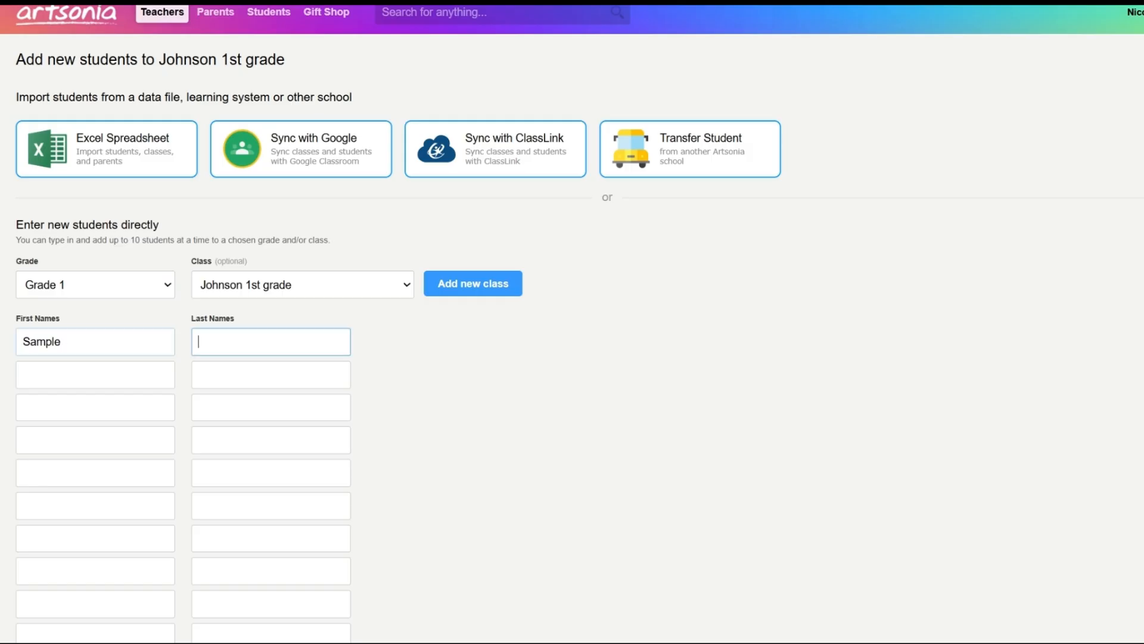
text(Student)
scroll(394, 248, down, 2)
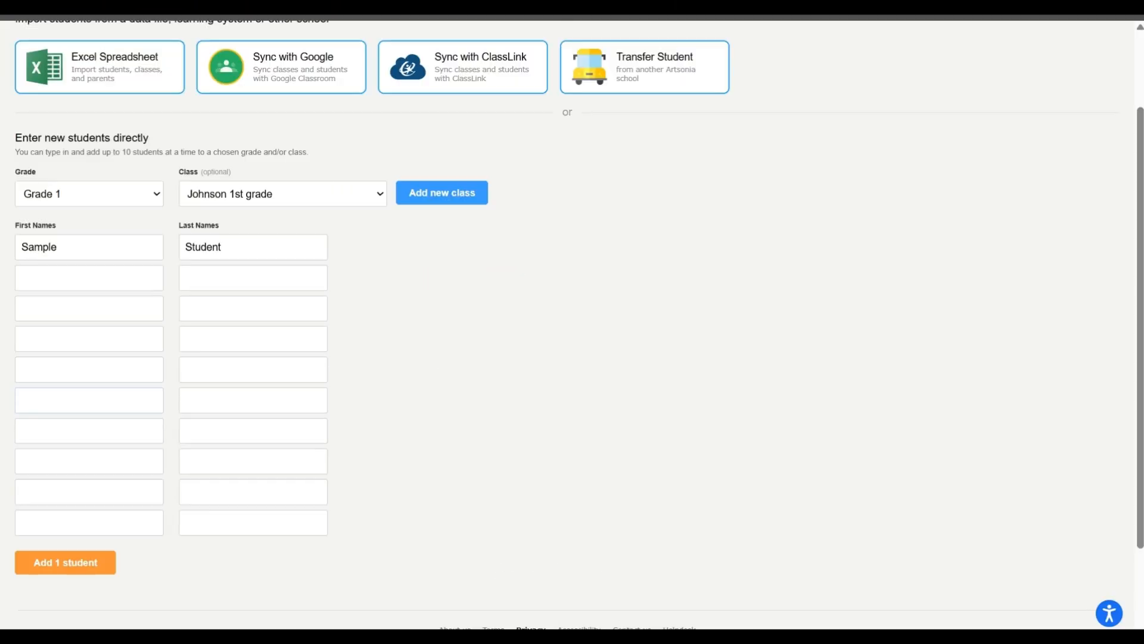
click(82, 572)
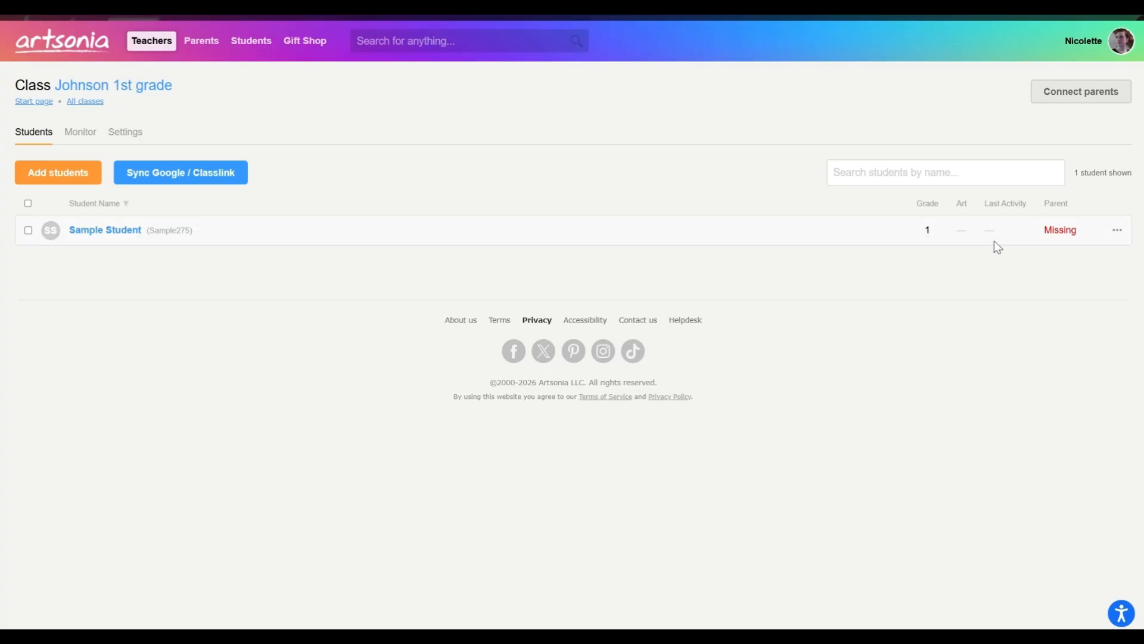
- Open the Sample Student record for editing and view its parent accounts
click(1118, 232)
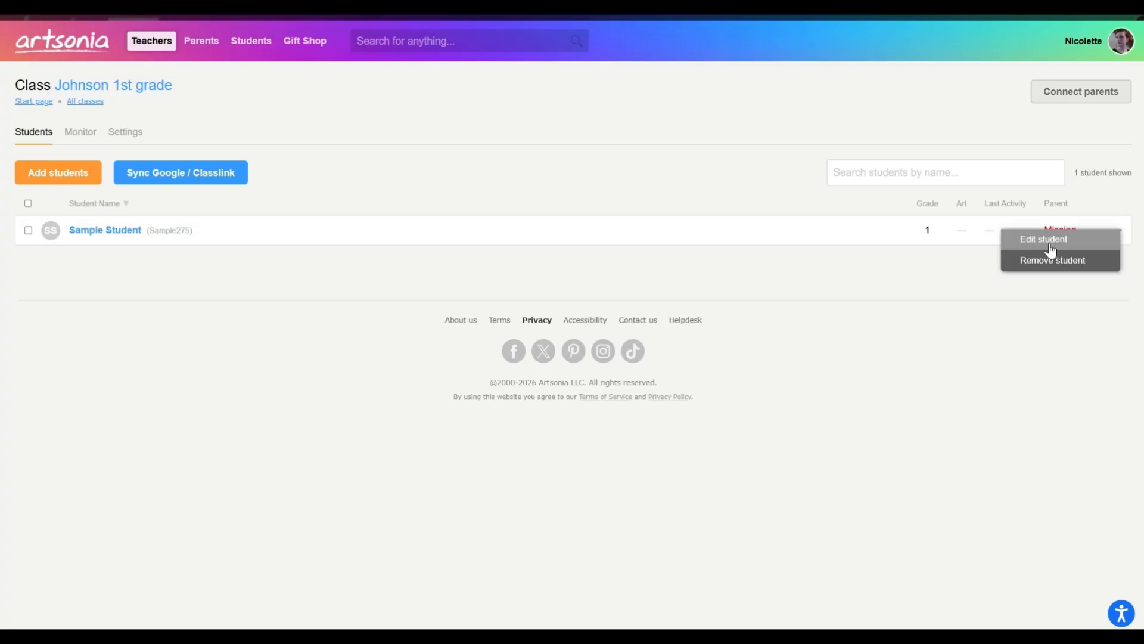
click(1050, 241)
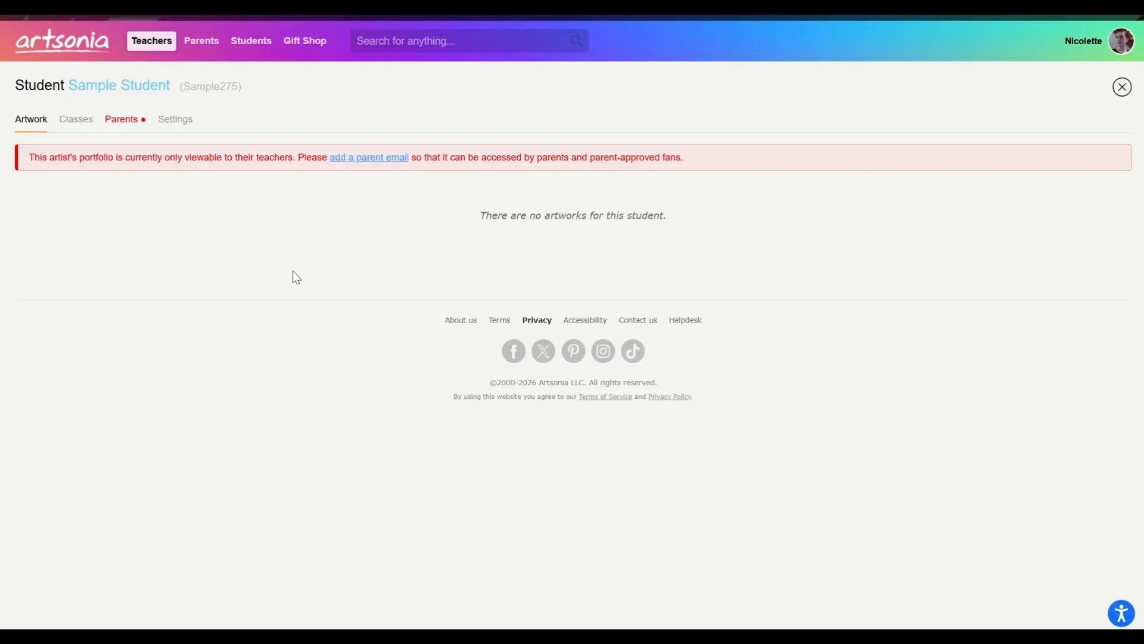
click(130, 126)
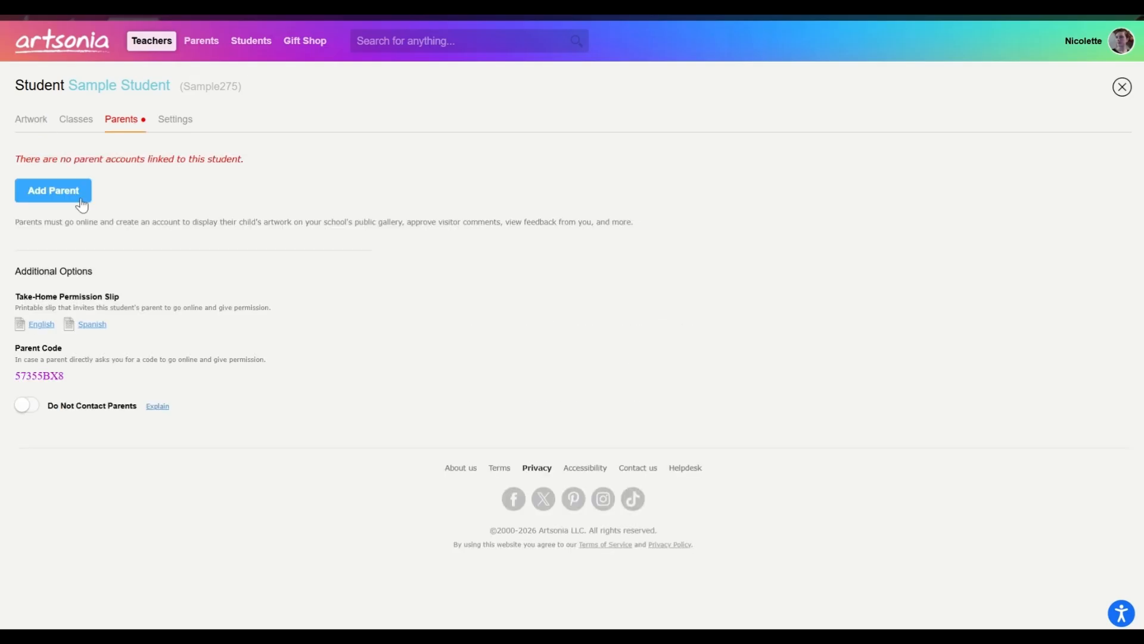
click(82, 205)
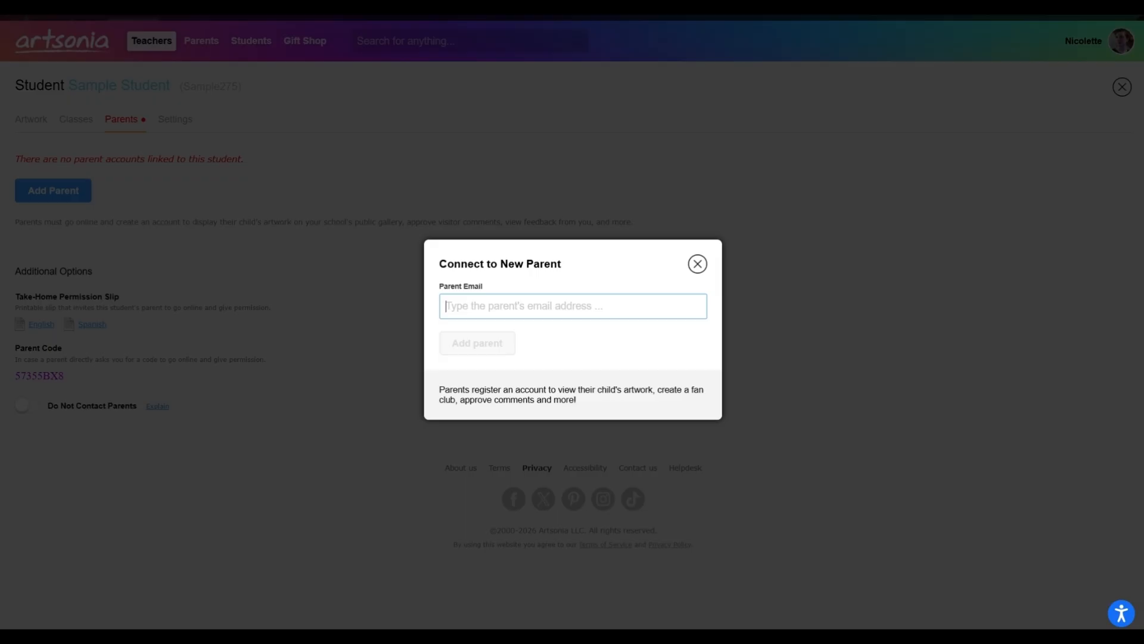
text(nic)
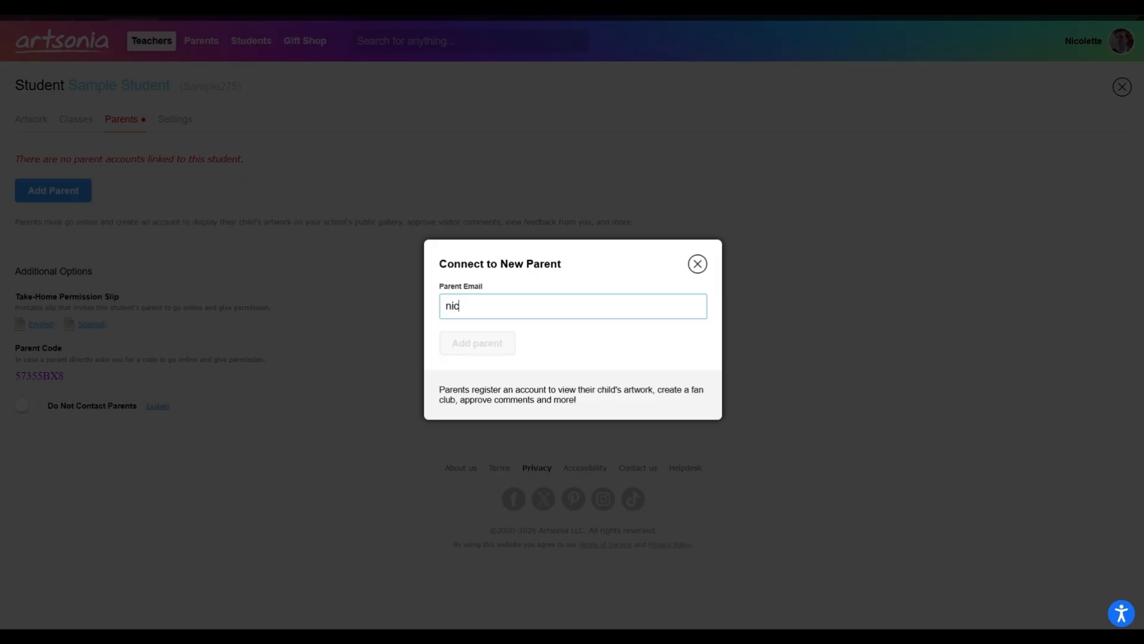
text(ole)
key(BackSpace)
key(BackSpace)
key(BackSpace)
key(BackSpace)
key(BackSpace)
key(BackSpace)
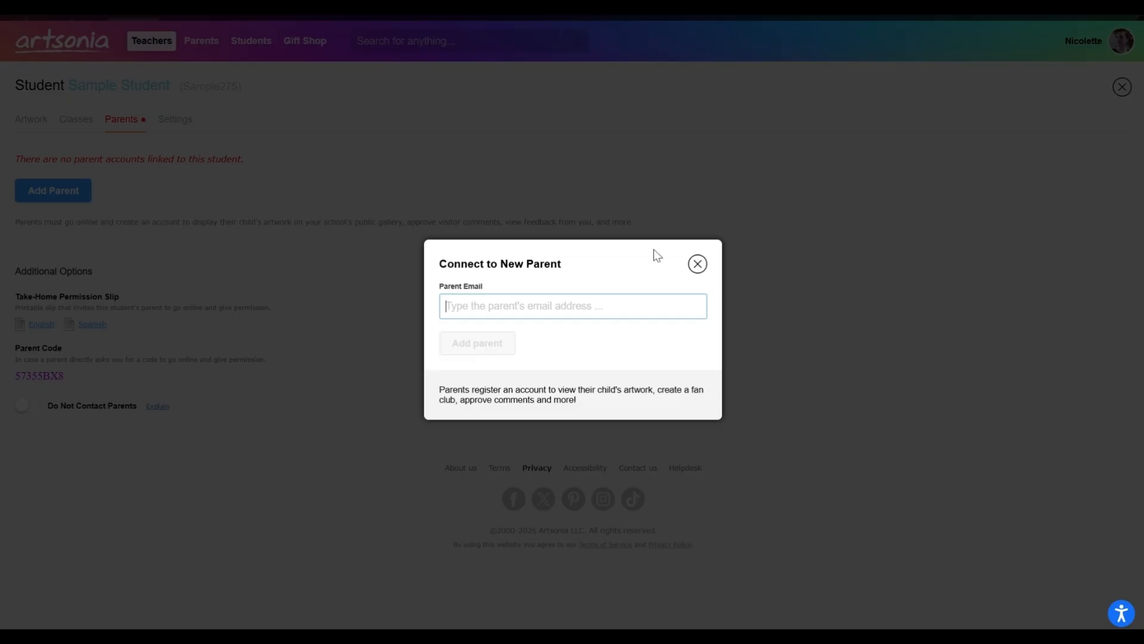
click(697, 264)
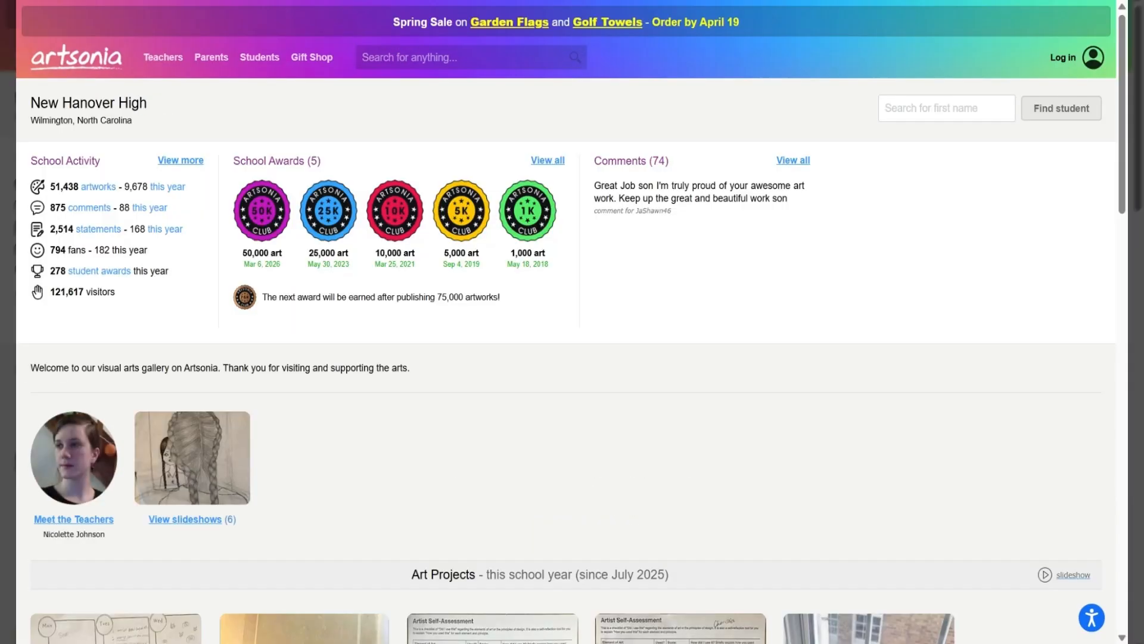
- Browse New Hanover High's public art projects, including additional ones, and open the Notan Design gallery
scroll(566, 322, down, 1)
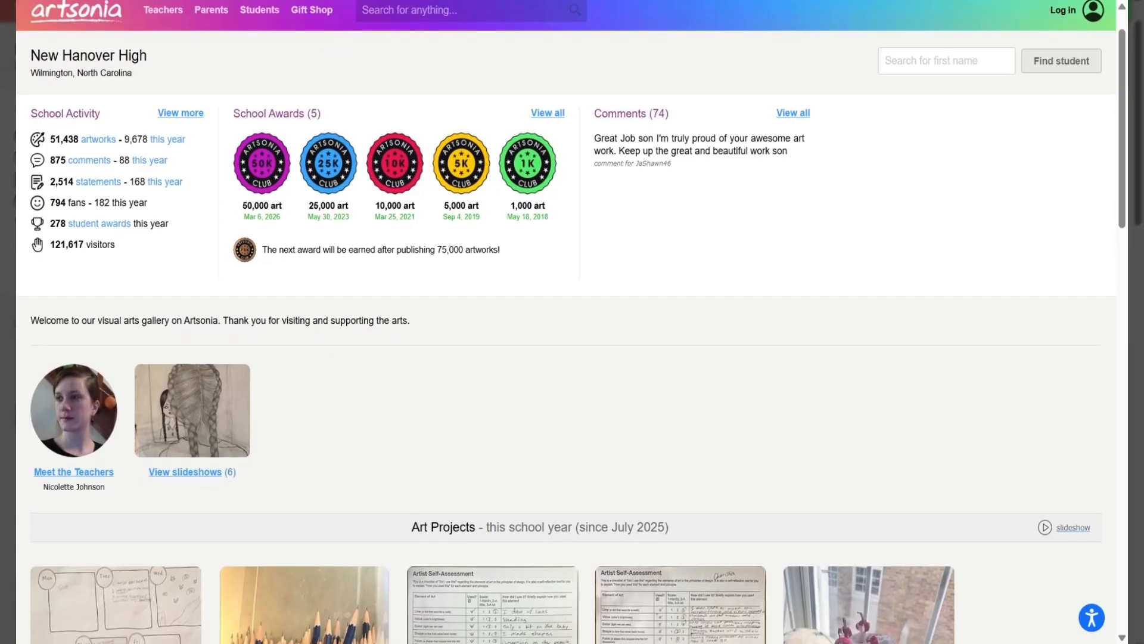
scroll(566, 322, down, 5)
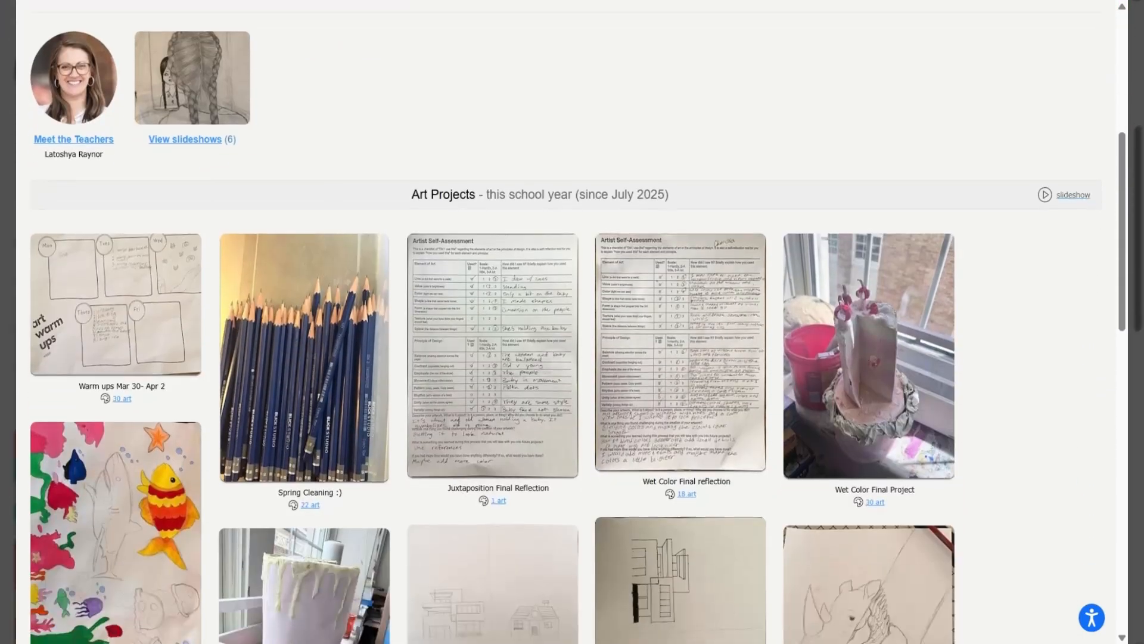
scroll(566, 322, down, 5)
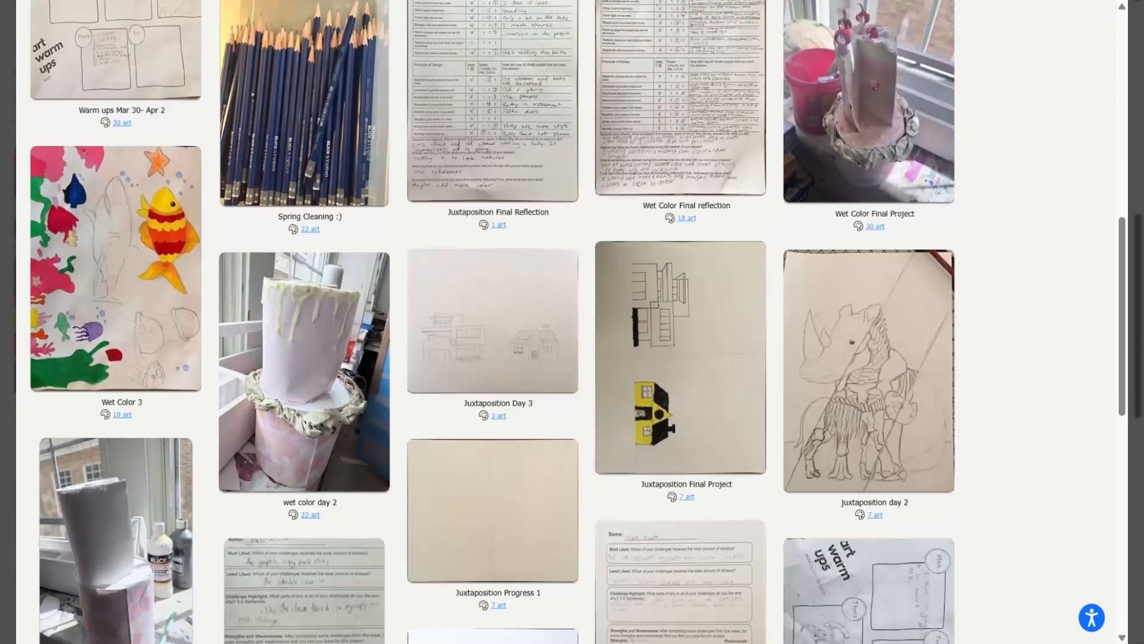
scroll(566, 321, down, 10)
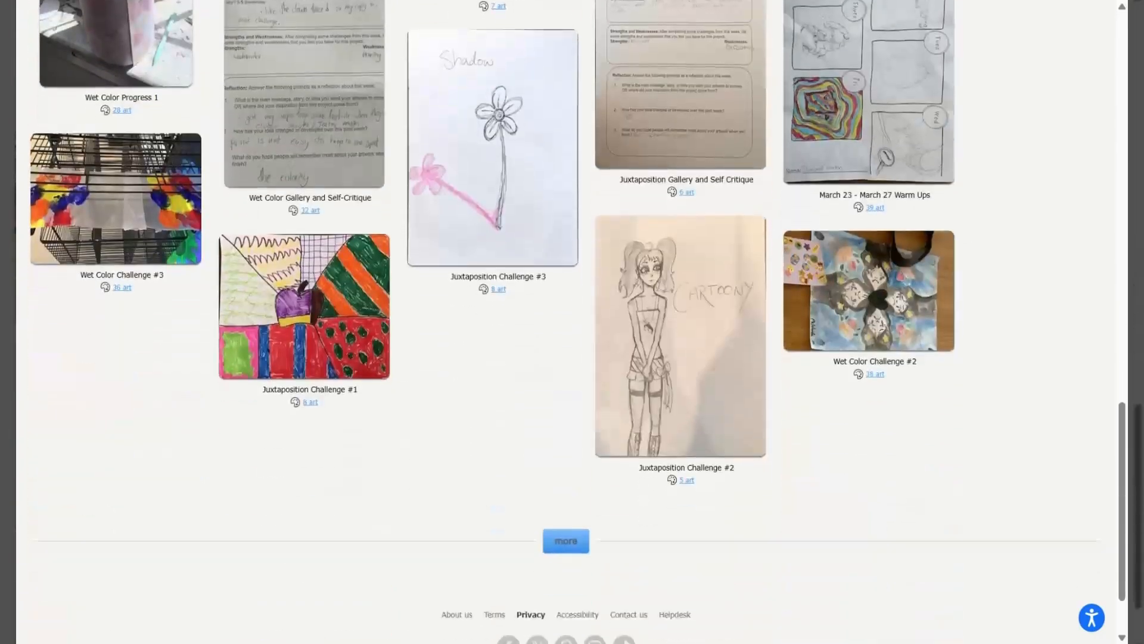
scroll(566, 322, down, 5)
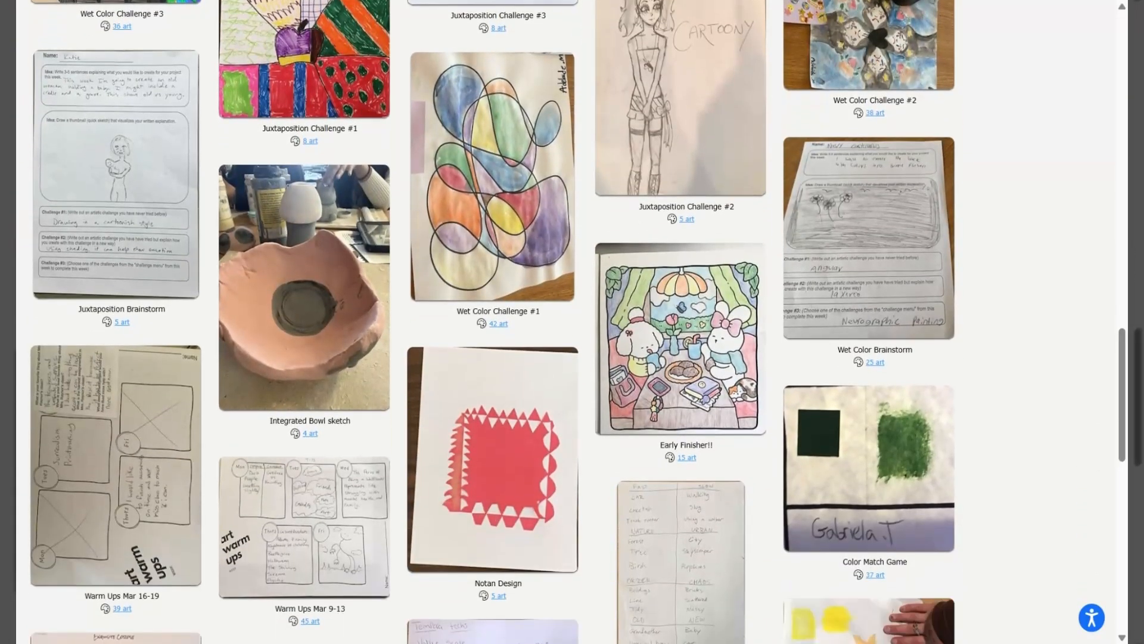
scroll(611, 276, down, 5)
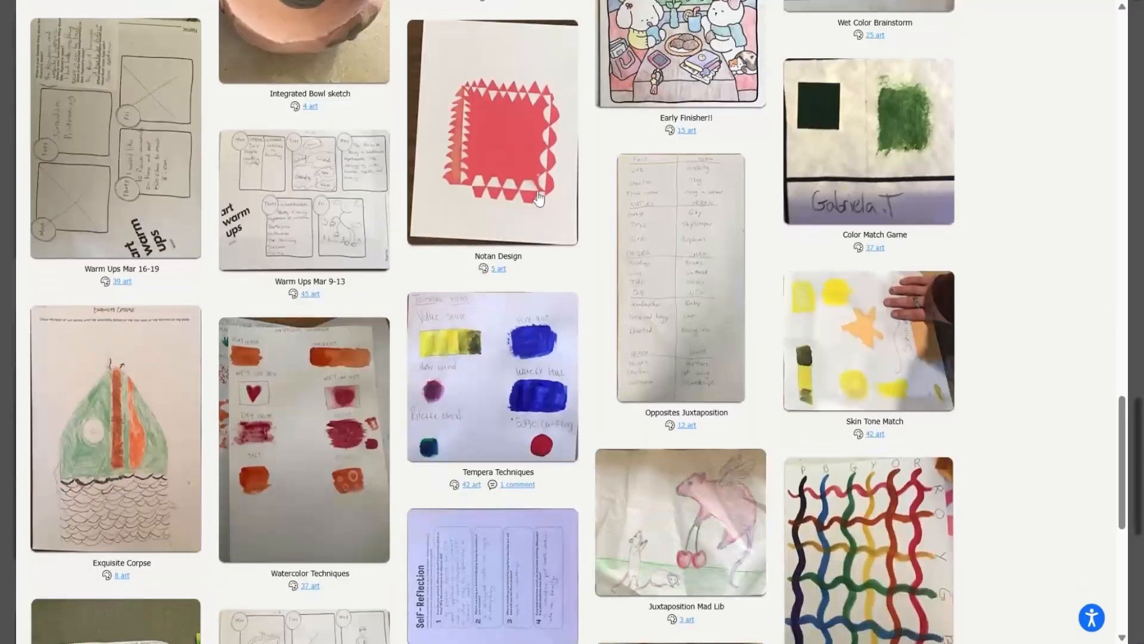
click(538, 198)
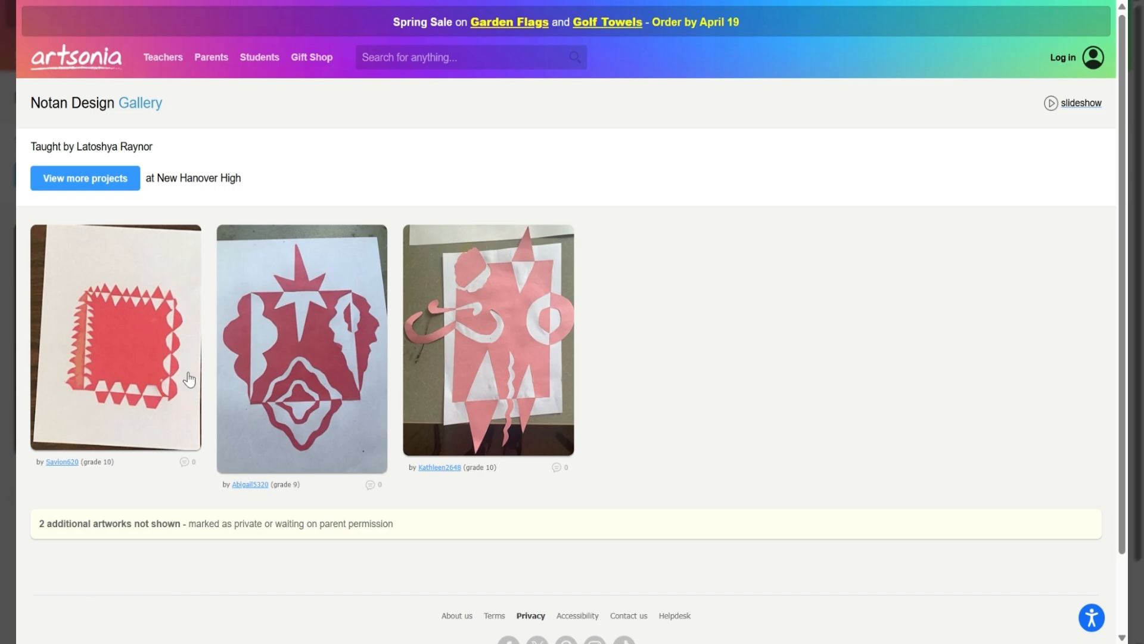
- Return to New Hanover High's project gallery and look through this school year's art projects
click(119, 182)
scroll(364, 395, down, 5)
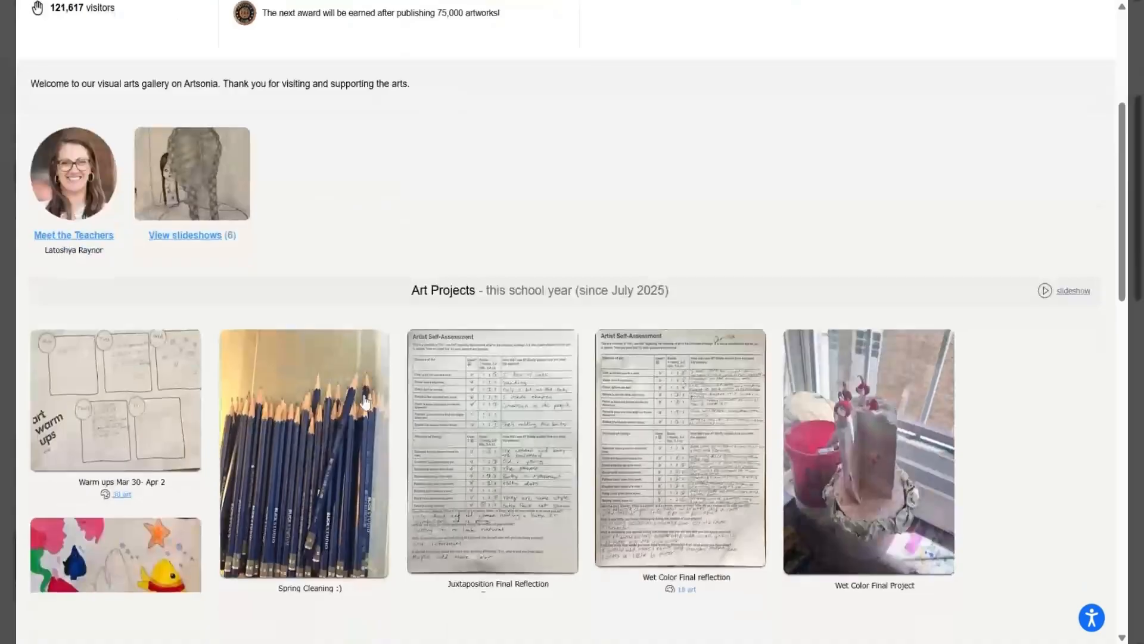
scroll(366, 401, down, 15)
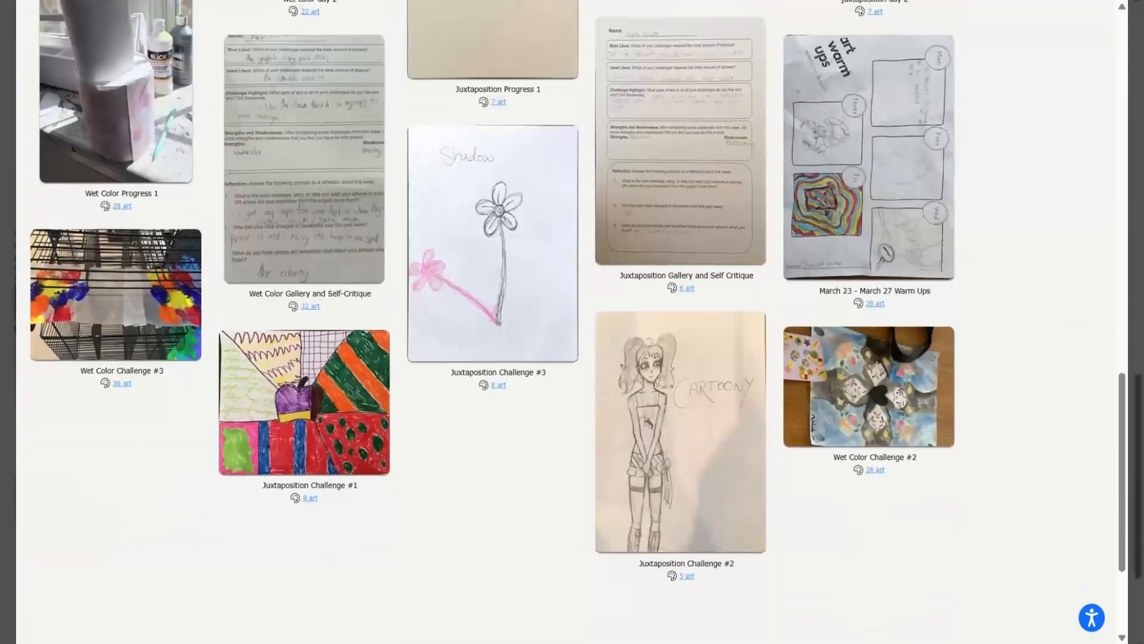
scroll(572, 321, down, 15)
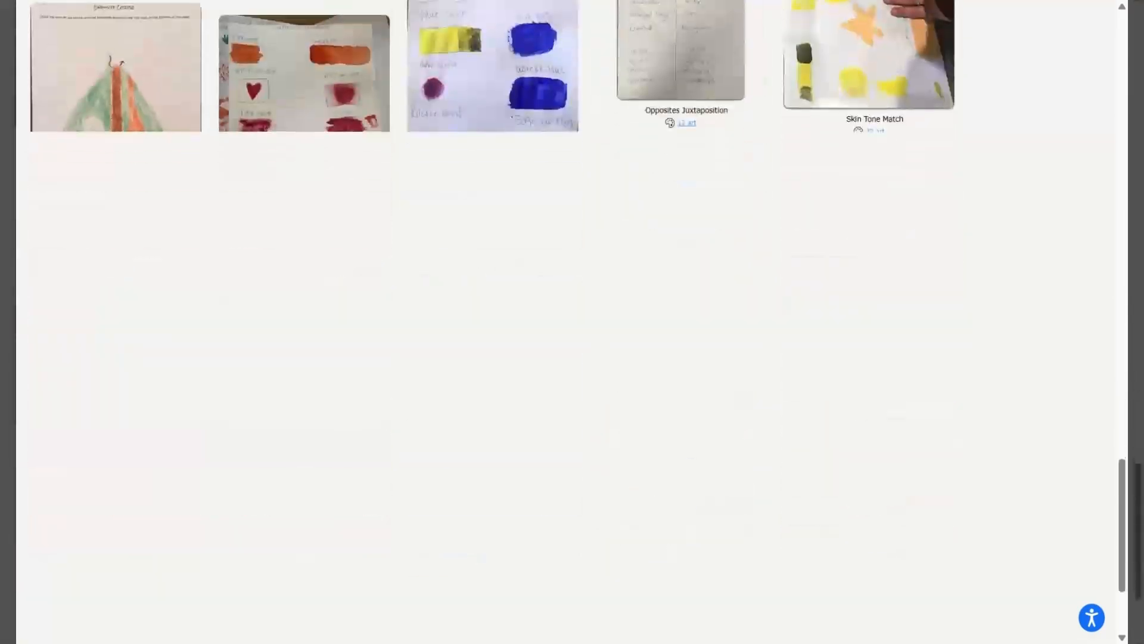
scroll(675, 202, down, 5)
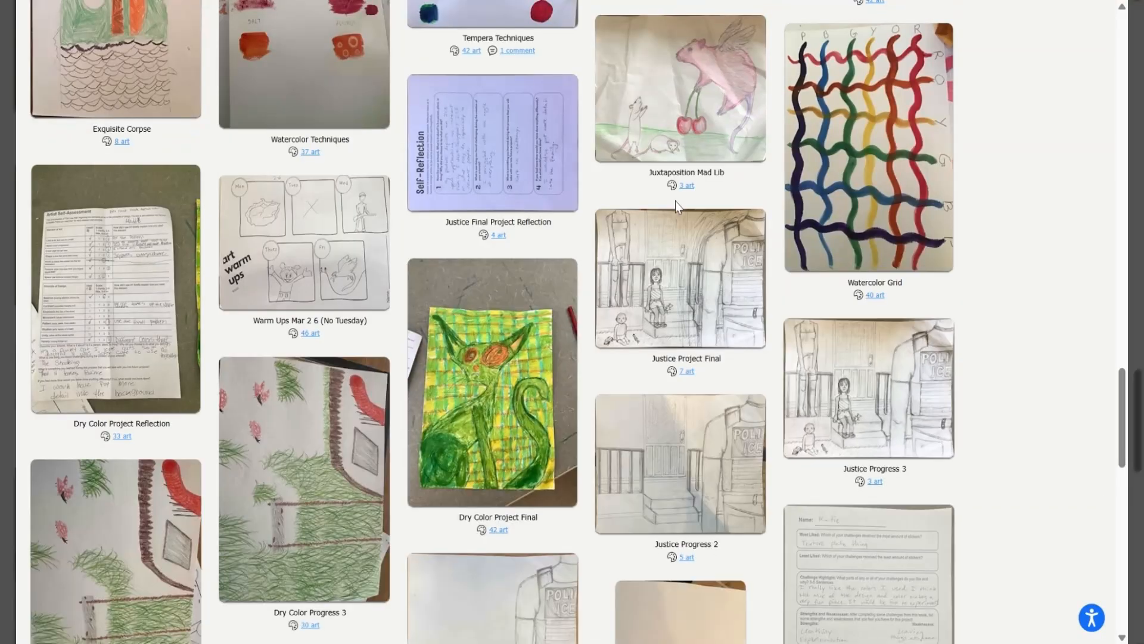
scroll(674, 201, down, 12)
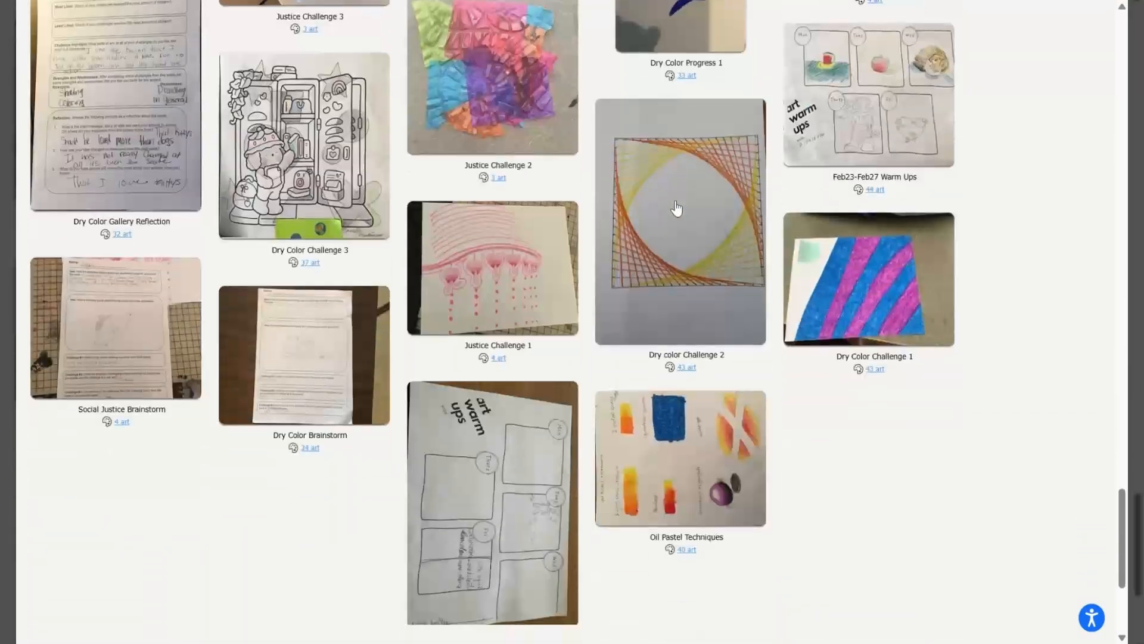
scroll(677, 209, down, 5)
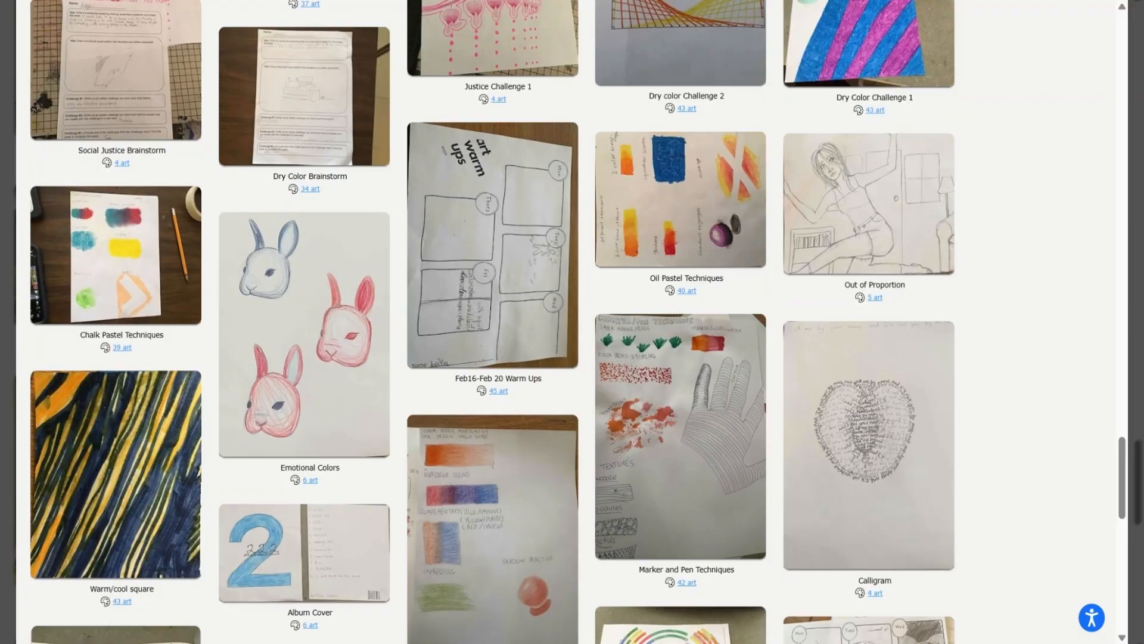
scroll(677, 208, down, 12)
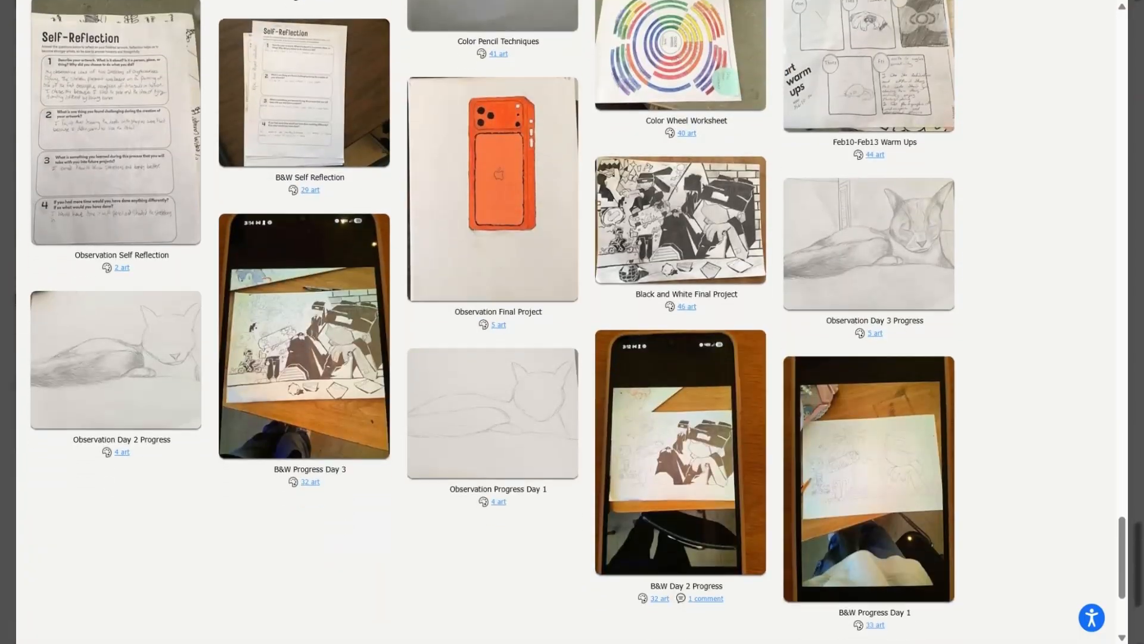
scroll(569, 321, down, 4)
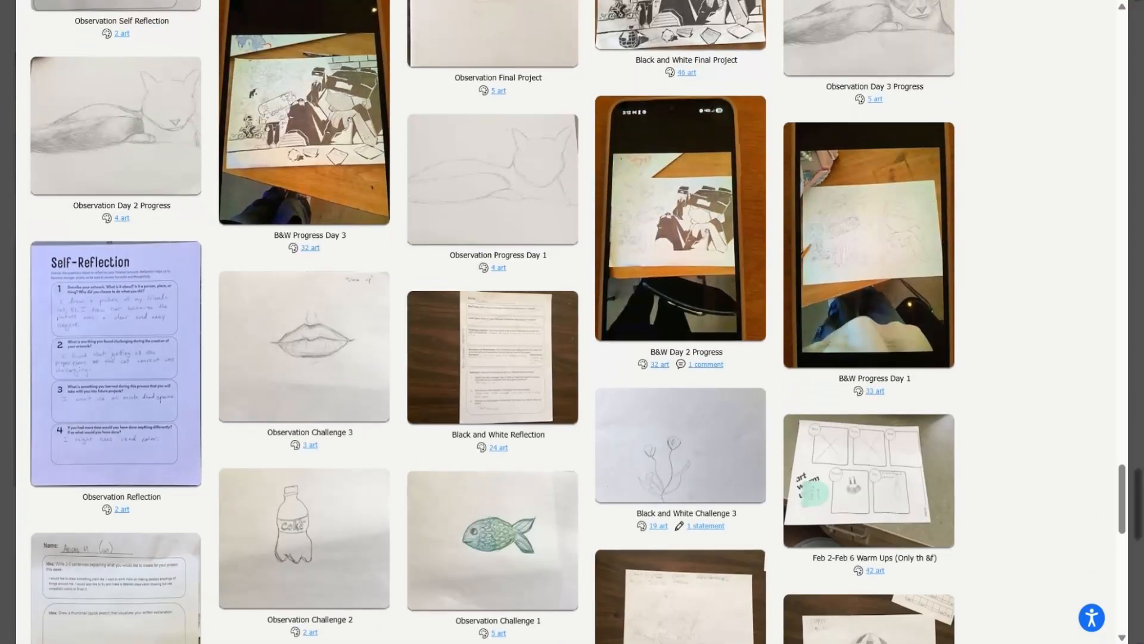
scroll(569, 322, down, 2)
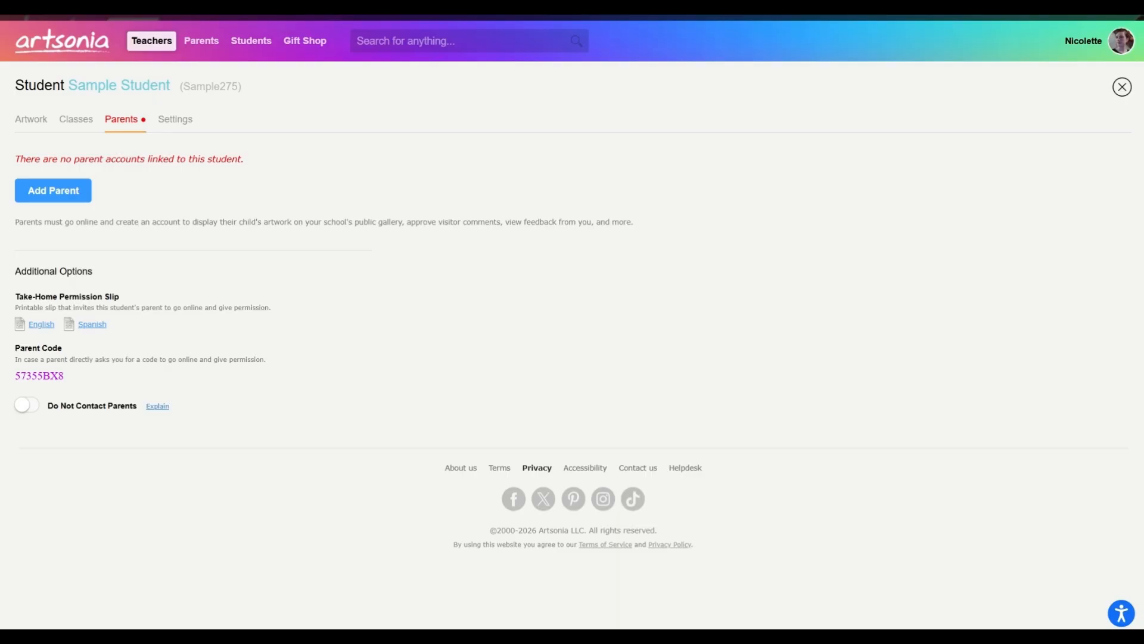
- Toggle Do Not Contact Parents on and back off for Sample Student, and view the student's classes and artwork
click(27, 409)
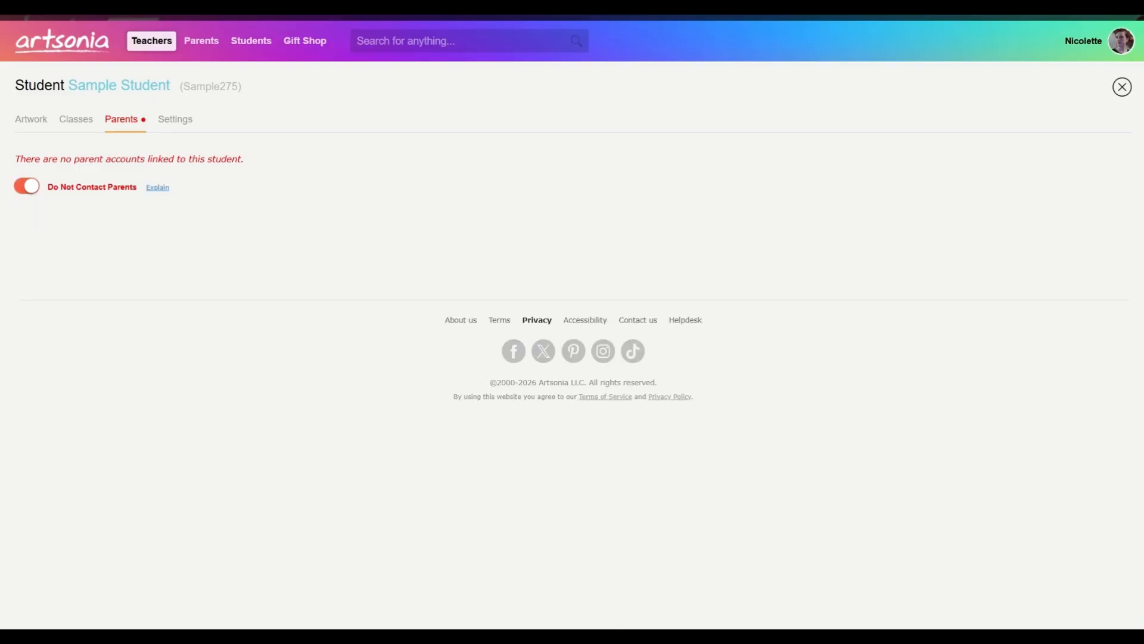
click(33, 190)
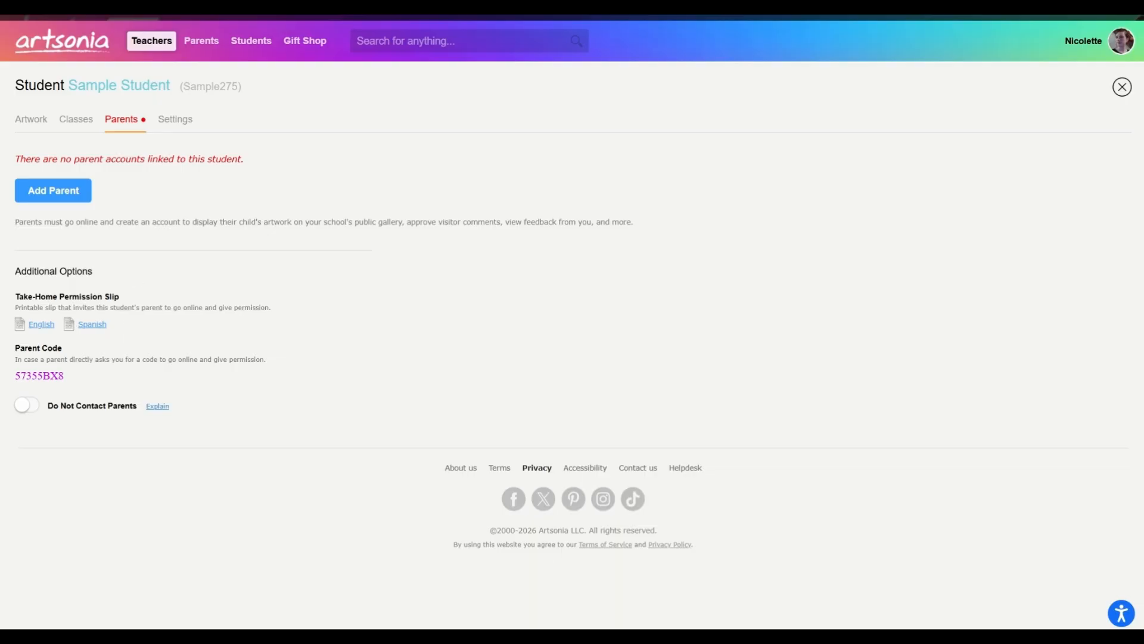
click(81, 122)
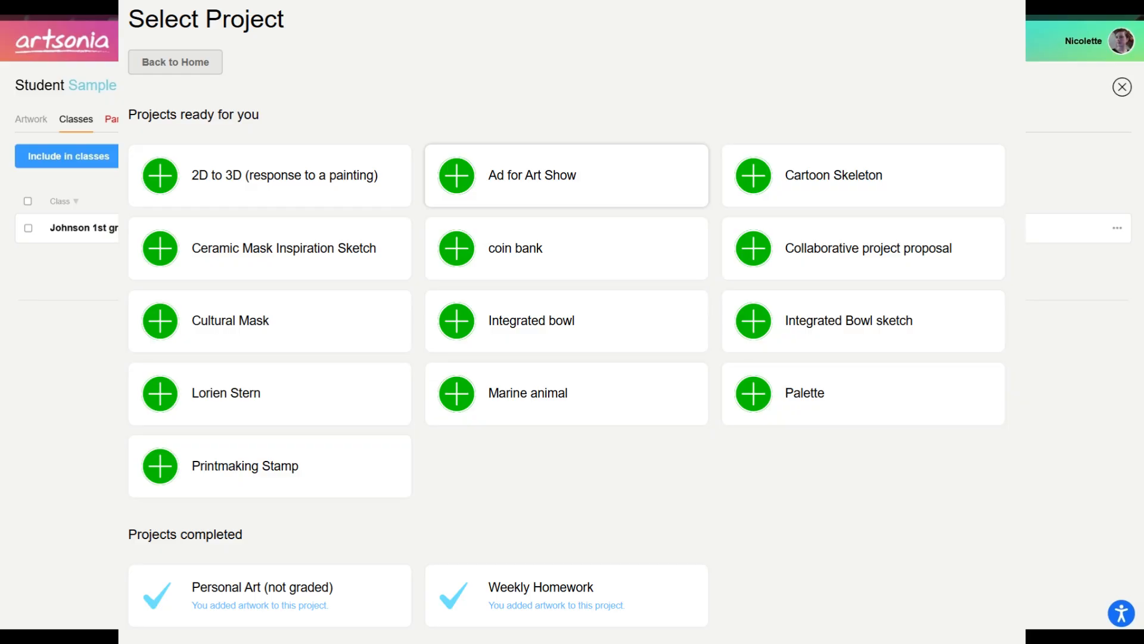
click(37, 122)
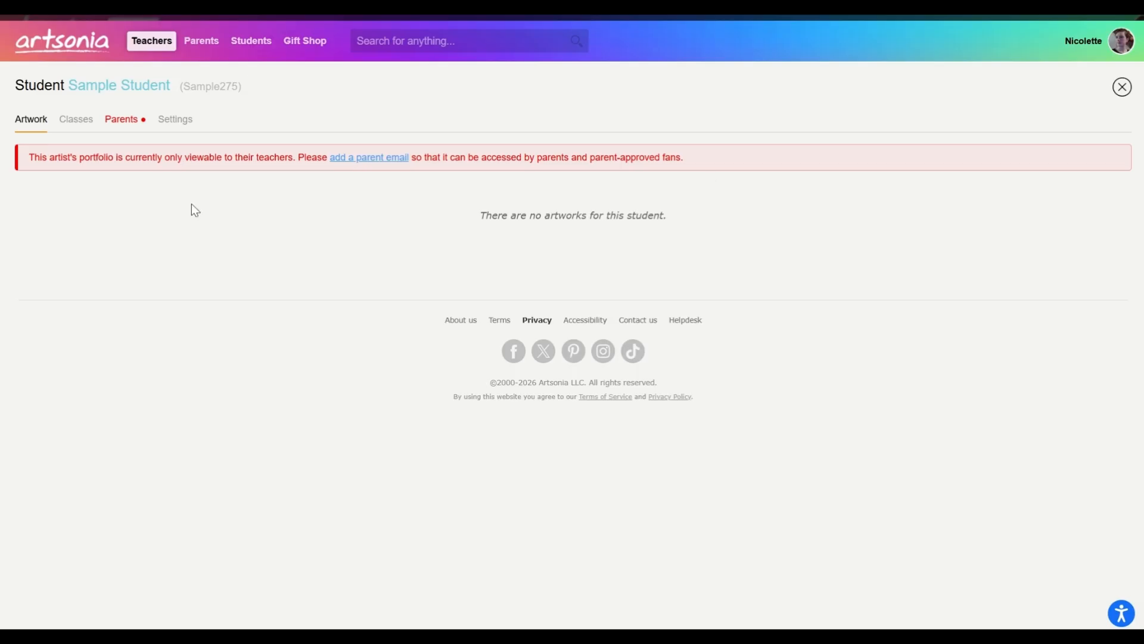
- Open the project list from the teachers' start page and filter the projects by the name "personal"
click(60, 57)
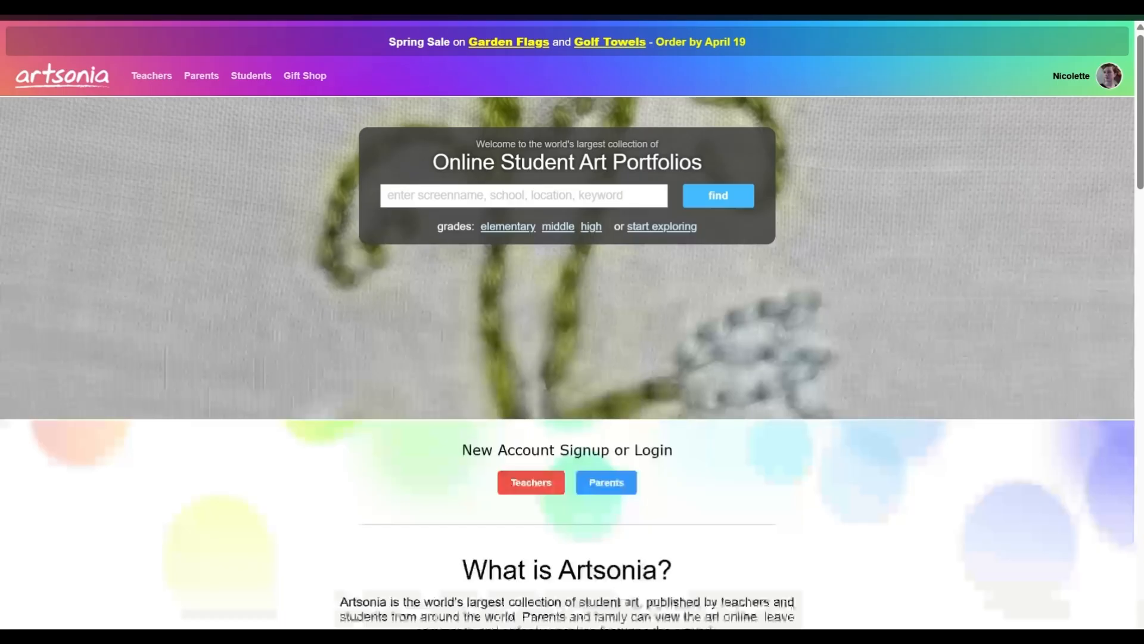
click(152, 76)
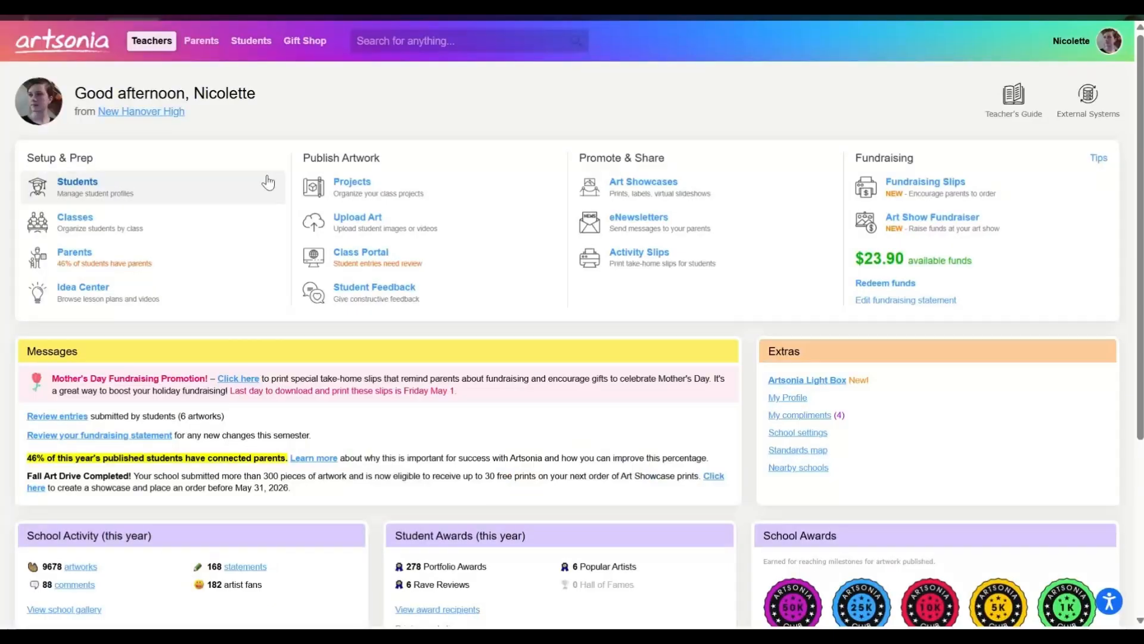
click(350, 189)
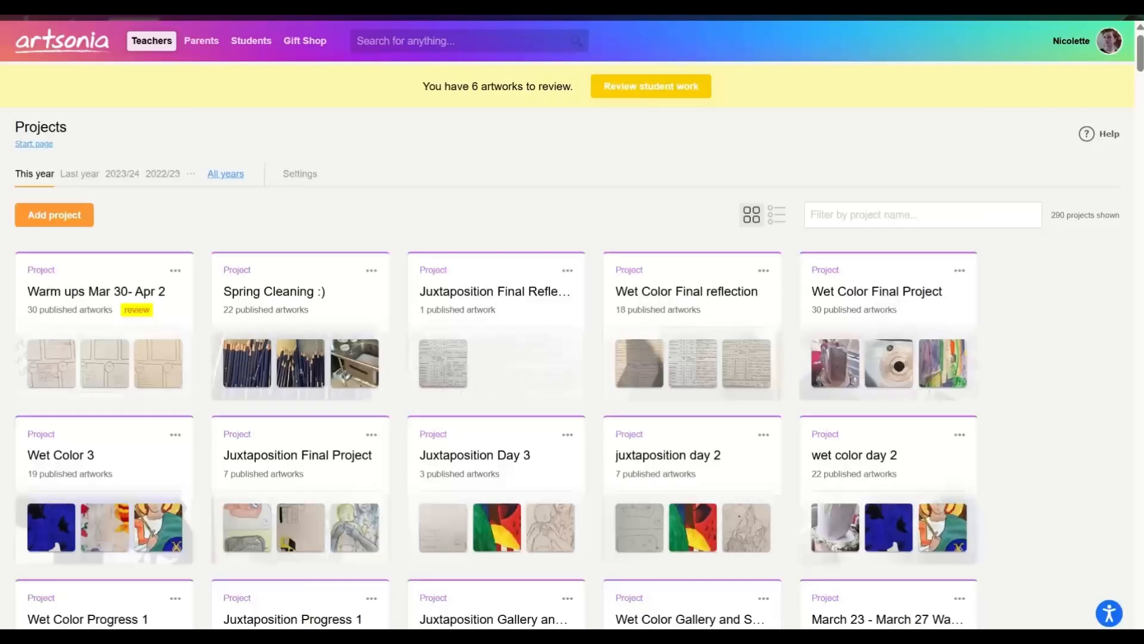
click(923, 216)
text(personal)
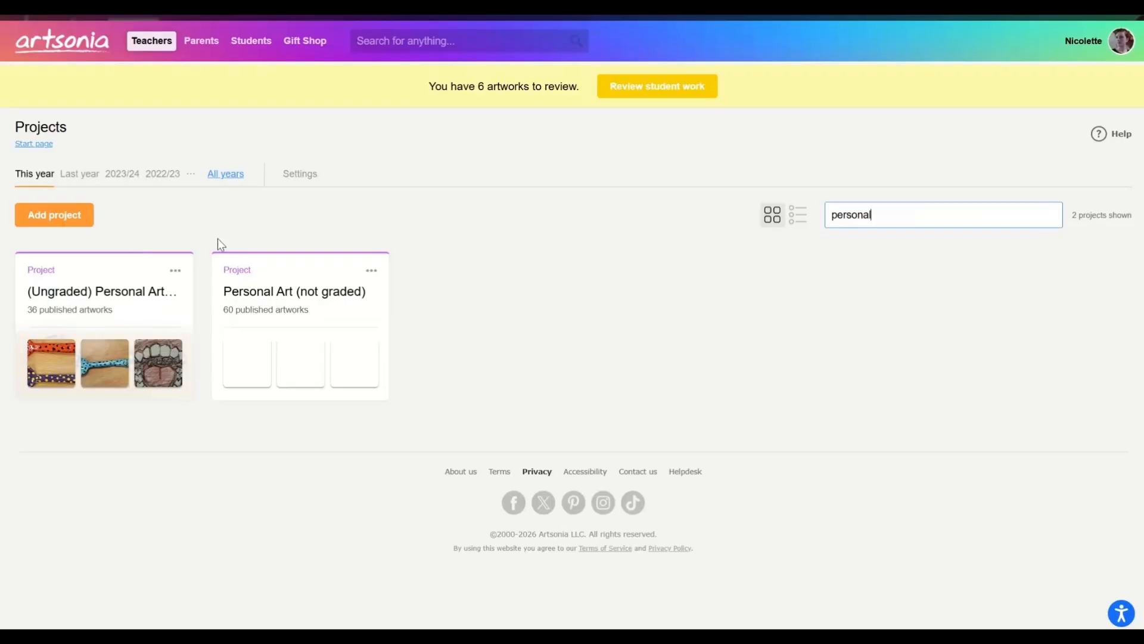
- Return to the start page, reopen the unfiltered project list and look through this year's projects
click(76, 23)
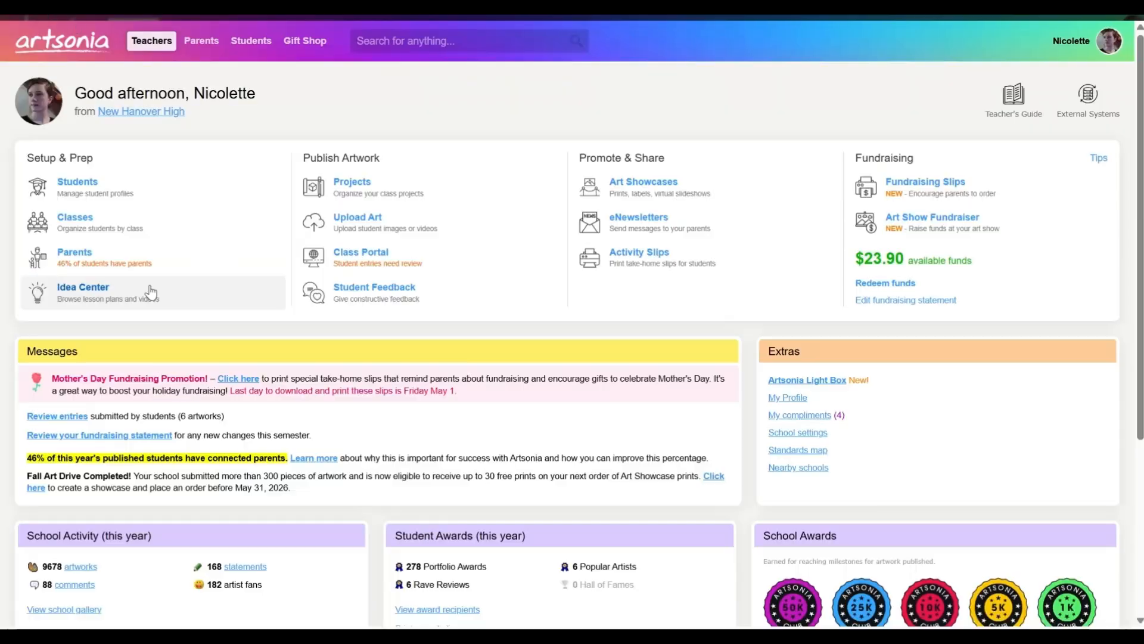
click(359, 203)
scroll(369, 381, down, 3)
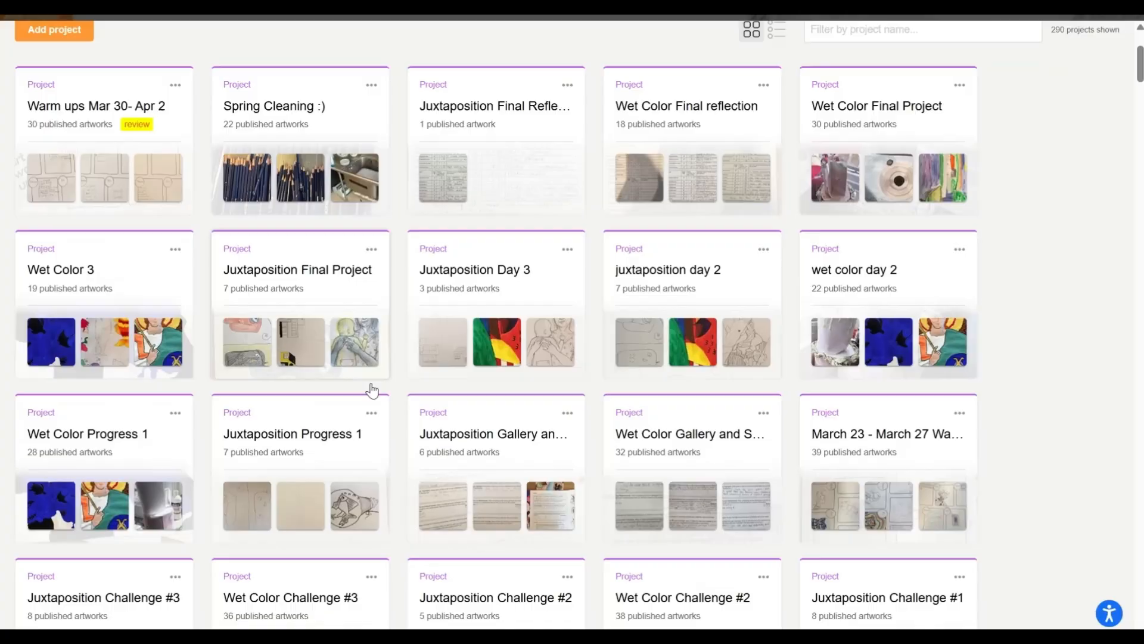
scroll(372, 390, down, 6)
scroll(372, 390, down, 10)
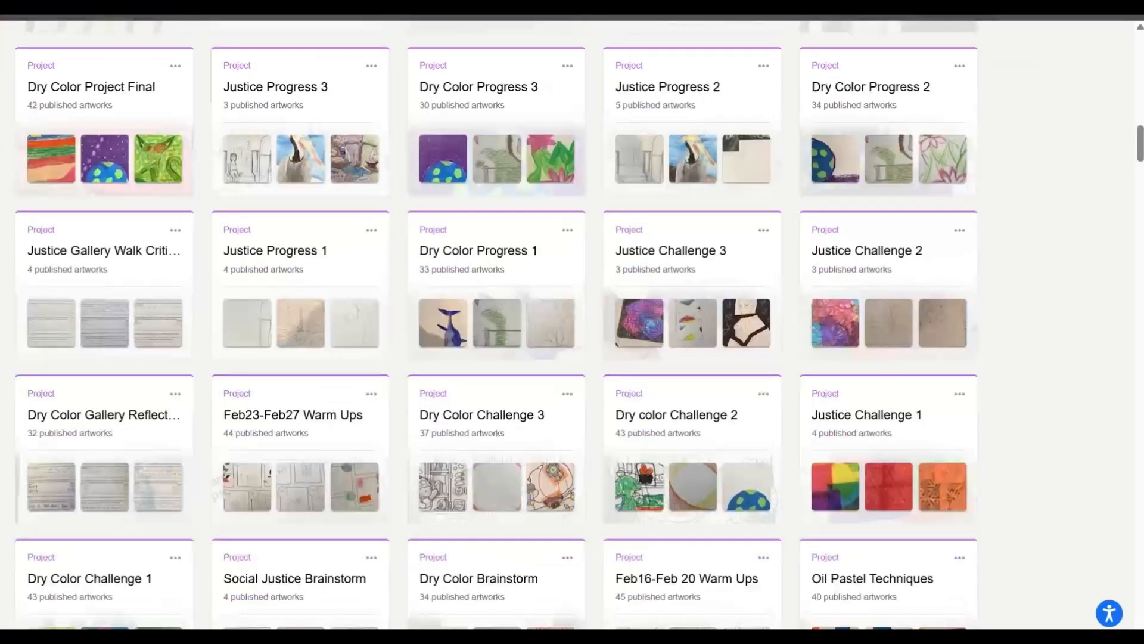
scroll(494, 325, down, 10)
scroll(572, 322, down, 10)
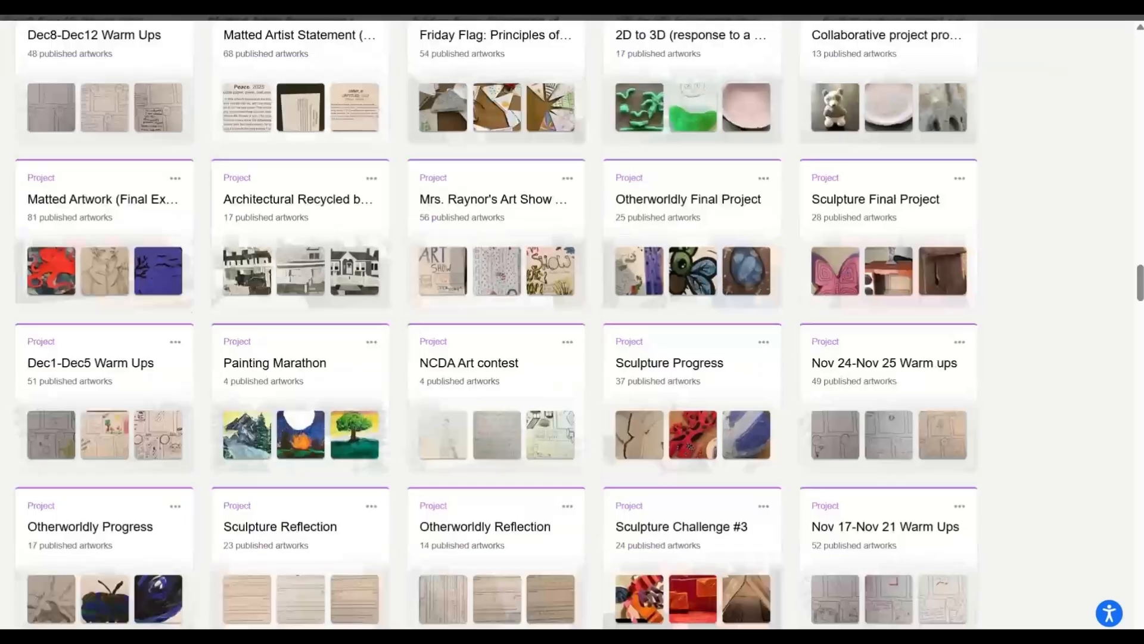
scroll(572, 322, down, 10)
scroll(572, 322, down, 10)
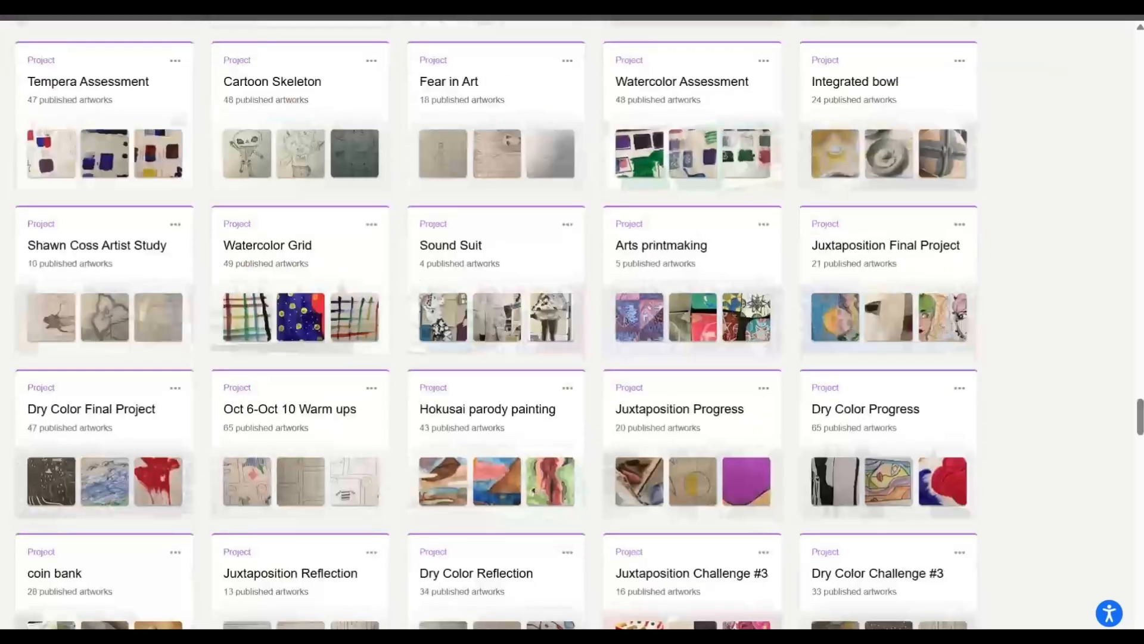
scroll(572, 322, down, 8)
scroll(572, 322, up, 10)
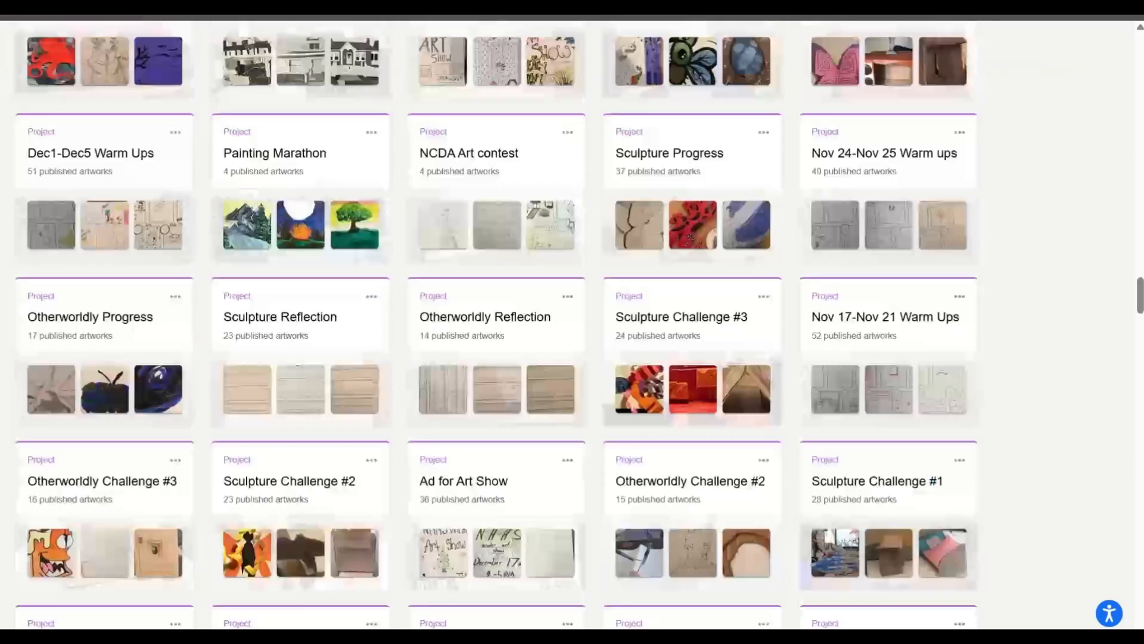
scroll(572, 321, up, 10)
scroll(572, 321, up, 10)
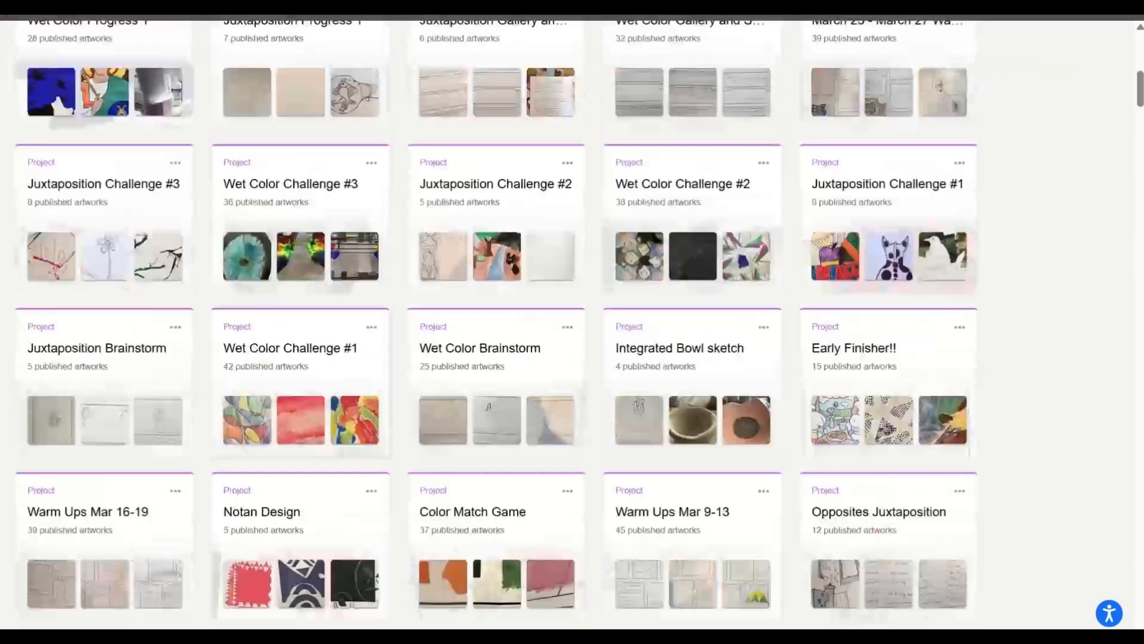
scroll(572, 322, up, 10)
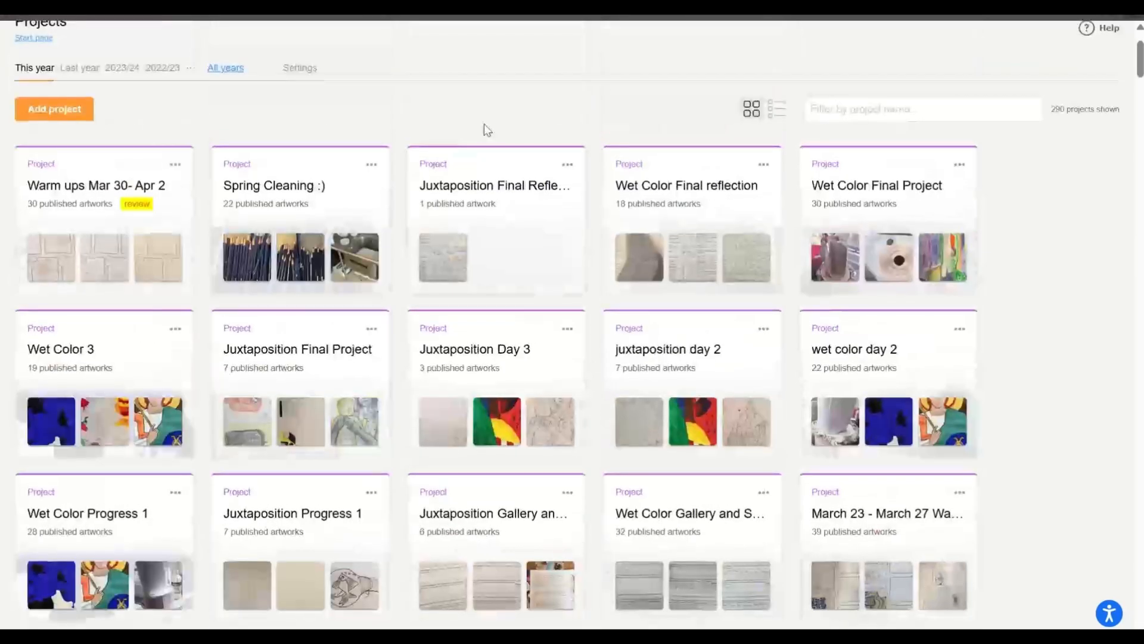
scroll(596, 119, up, 1)
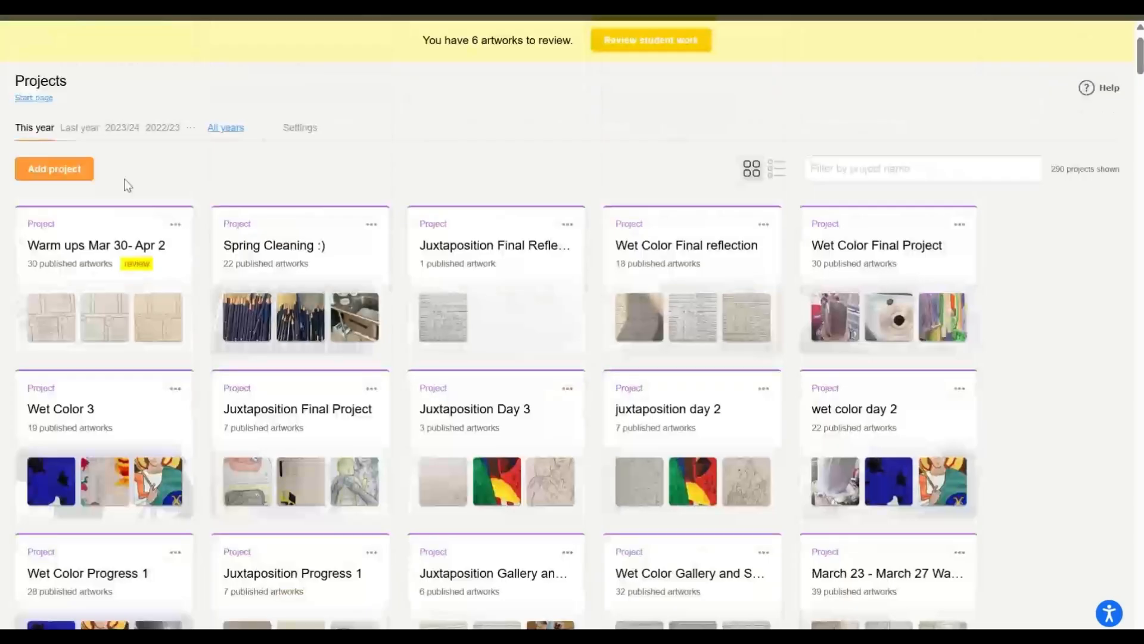
- Start a new project named "sample project" and give Class Portal access only to the 1st grade class, leaving grade 1 unselected
click(74, 173)
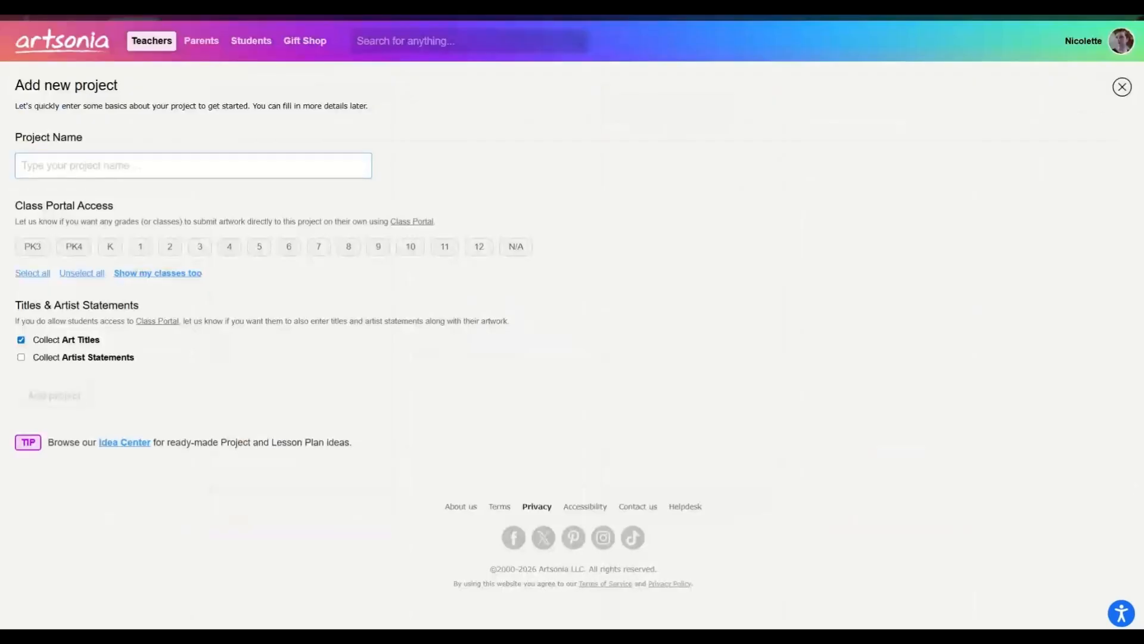
text(sample)
text(project)
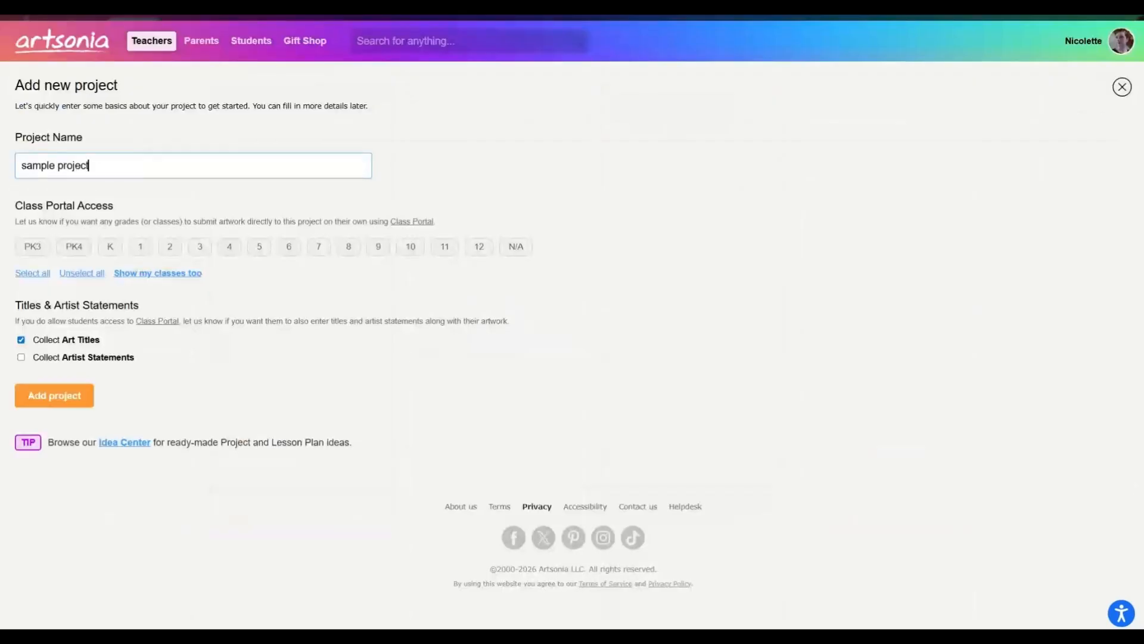
click(141, 248)
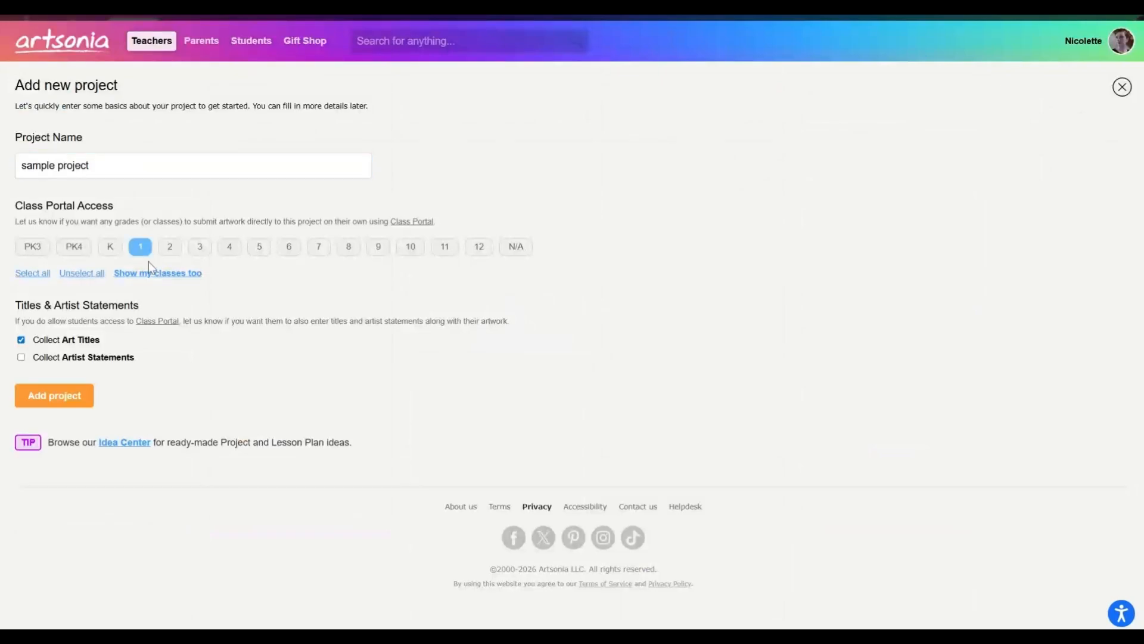
click(152, 273)
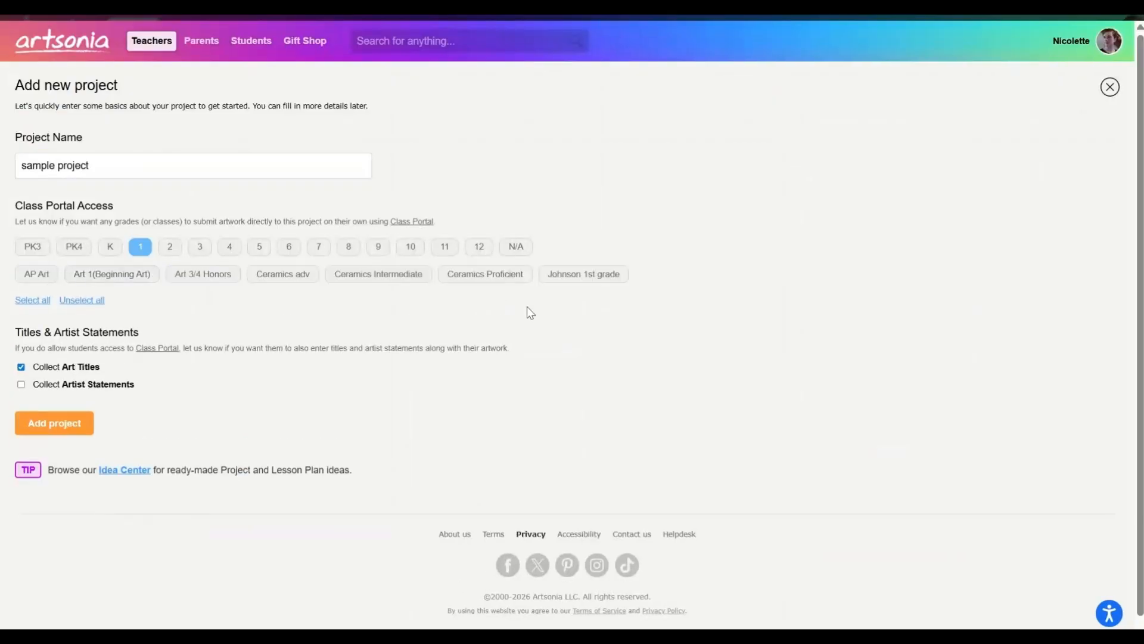
click(598, 286)
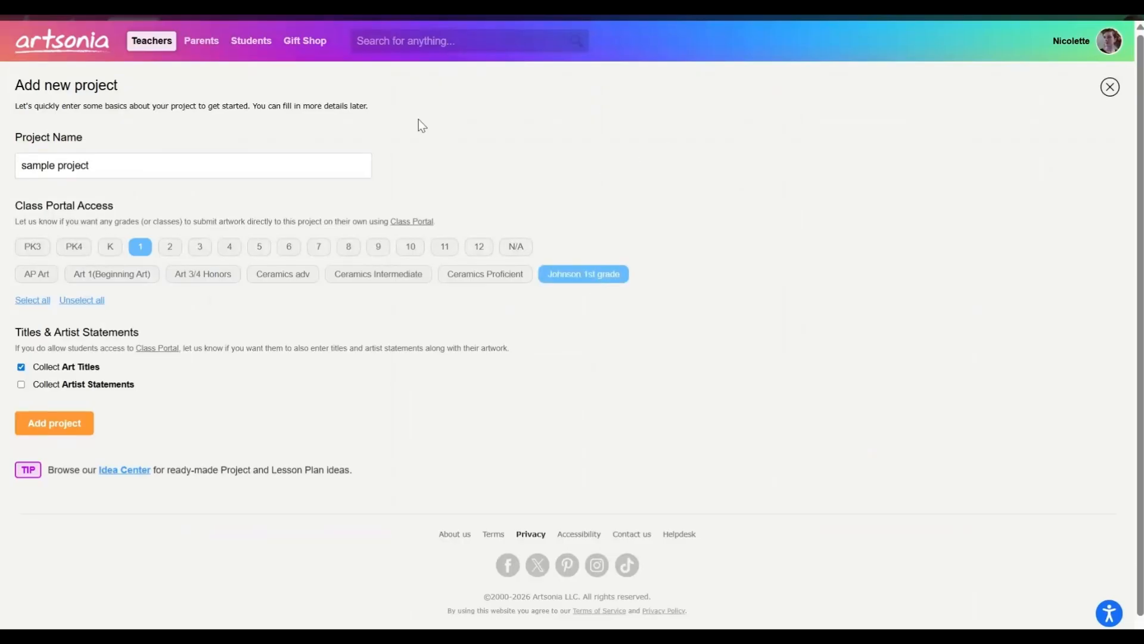
click(138, 248)
- Set the project to collect both art titles and artist statements, and add the project
scroll(55, 372, down, 1)
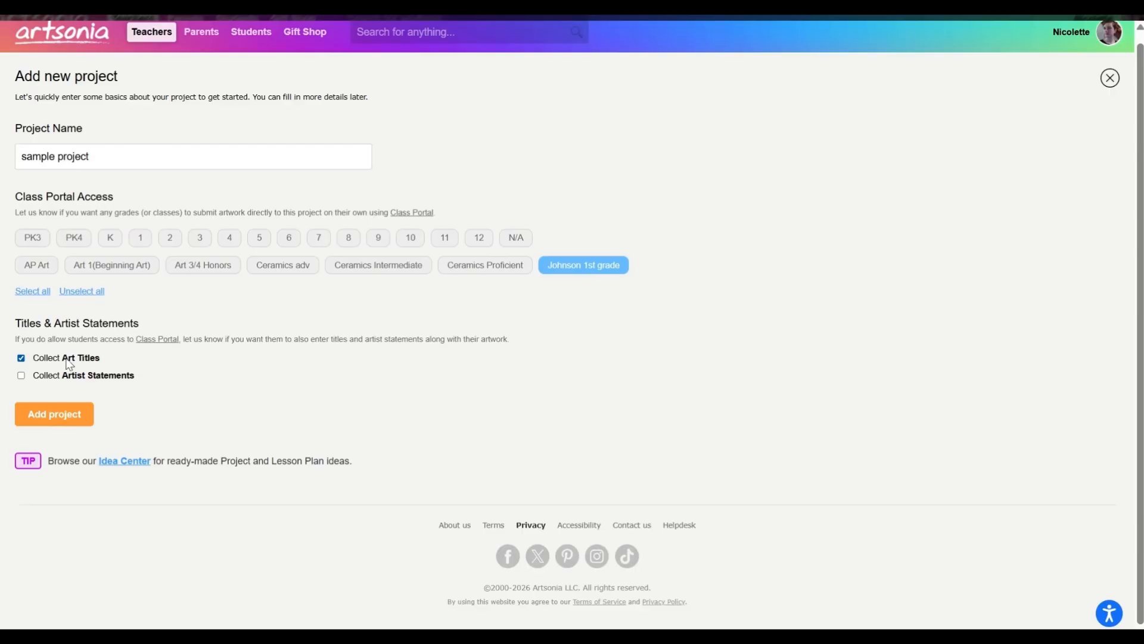
click(21, 376)
click(22, 358)
click(21, 359)
click(60, 425)
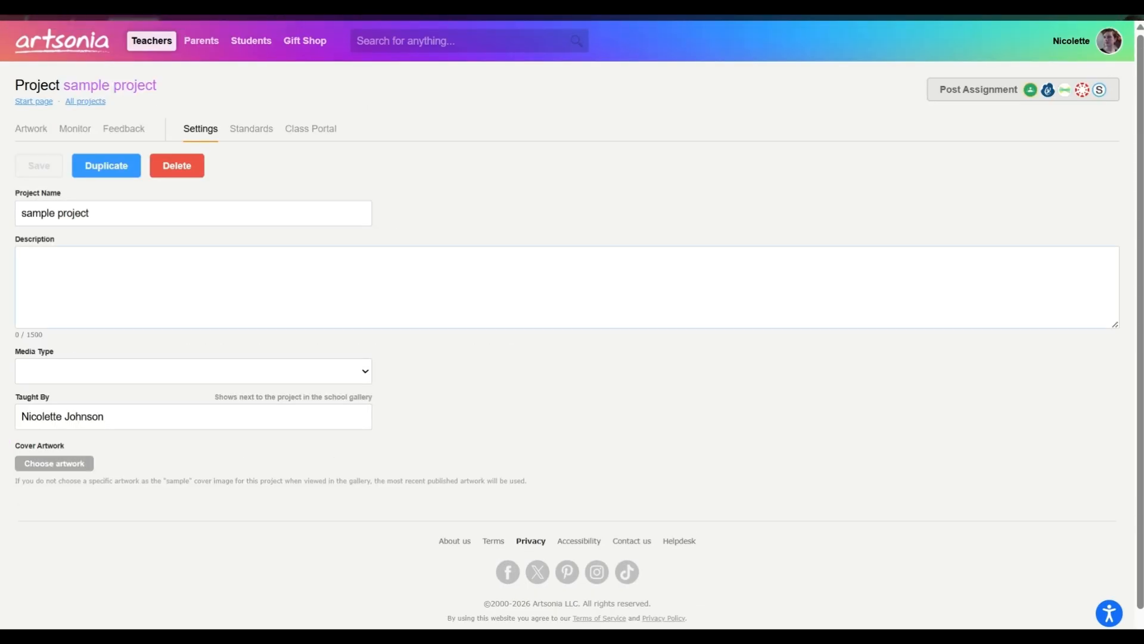
- Enter "this is a test of a painting." as the sample project's description
click(298, 286)
text(this is )
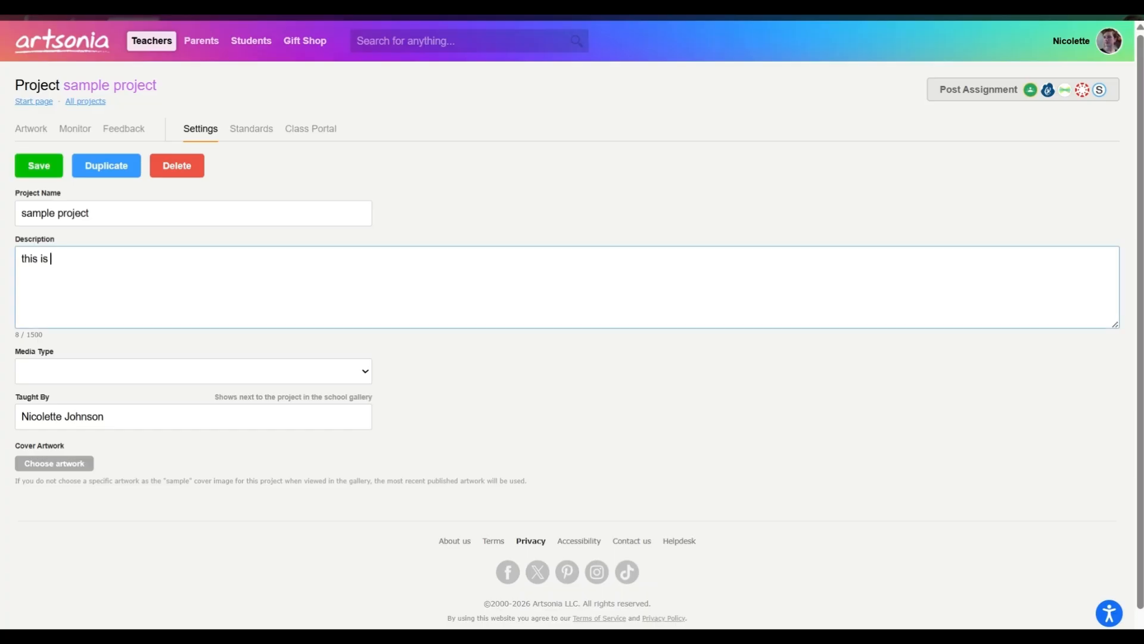
text(a test of a painting.)
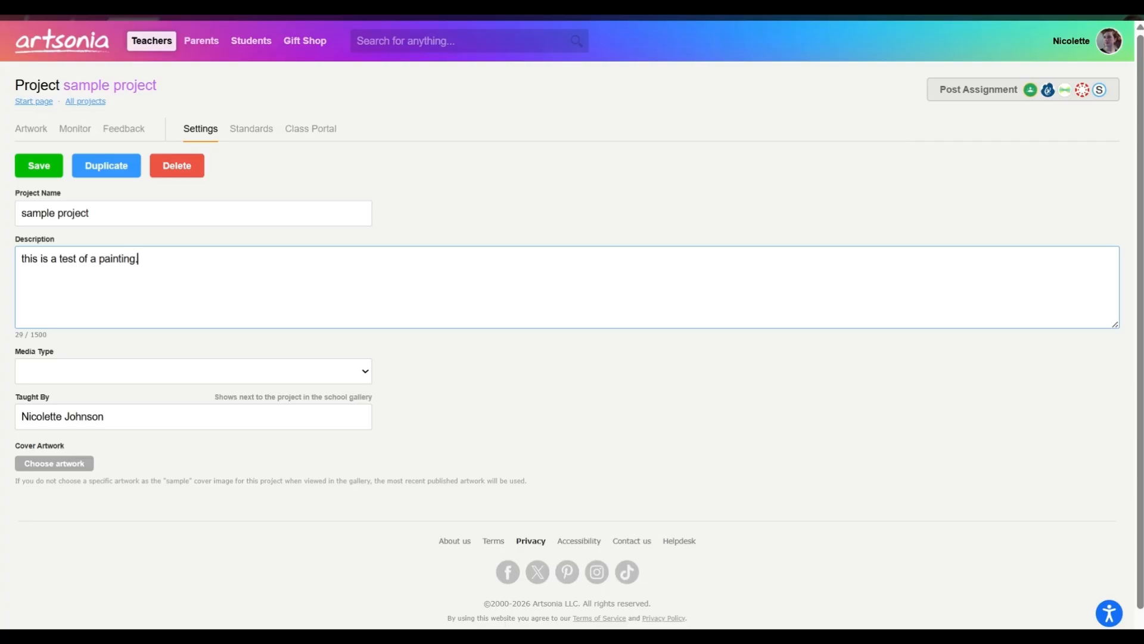
- Set the sample project's media type to Other and save the project settings
click(96, 374)
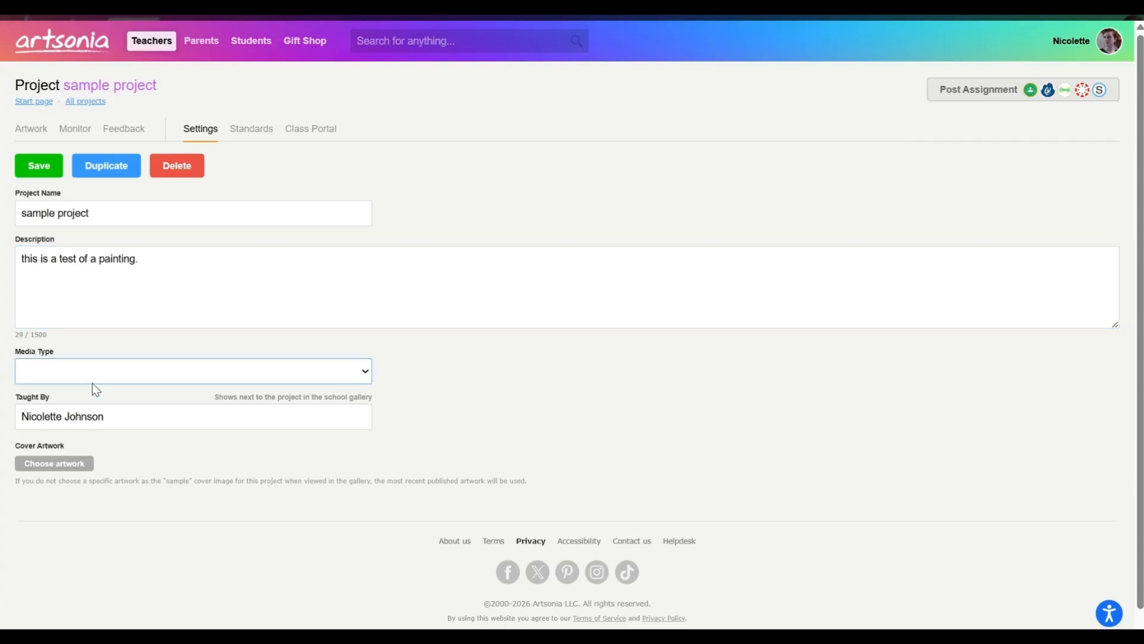
key(o)
click(49, 162)
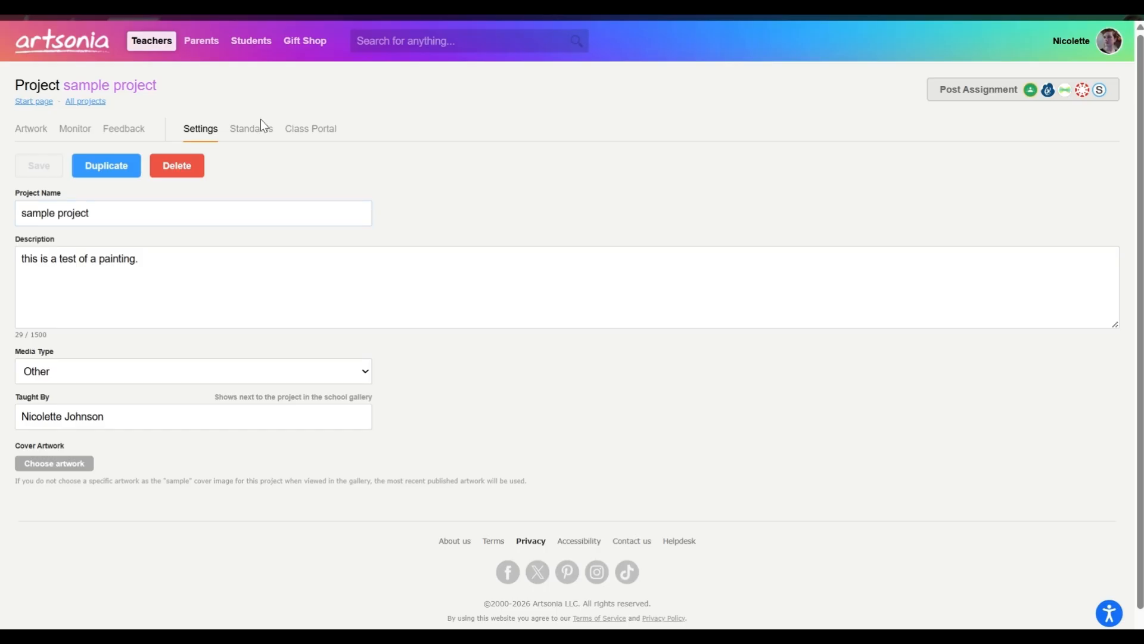
- Look through the 1st Grade art standards and the implementation notes area available for the project
click(262, 135)
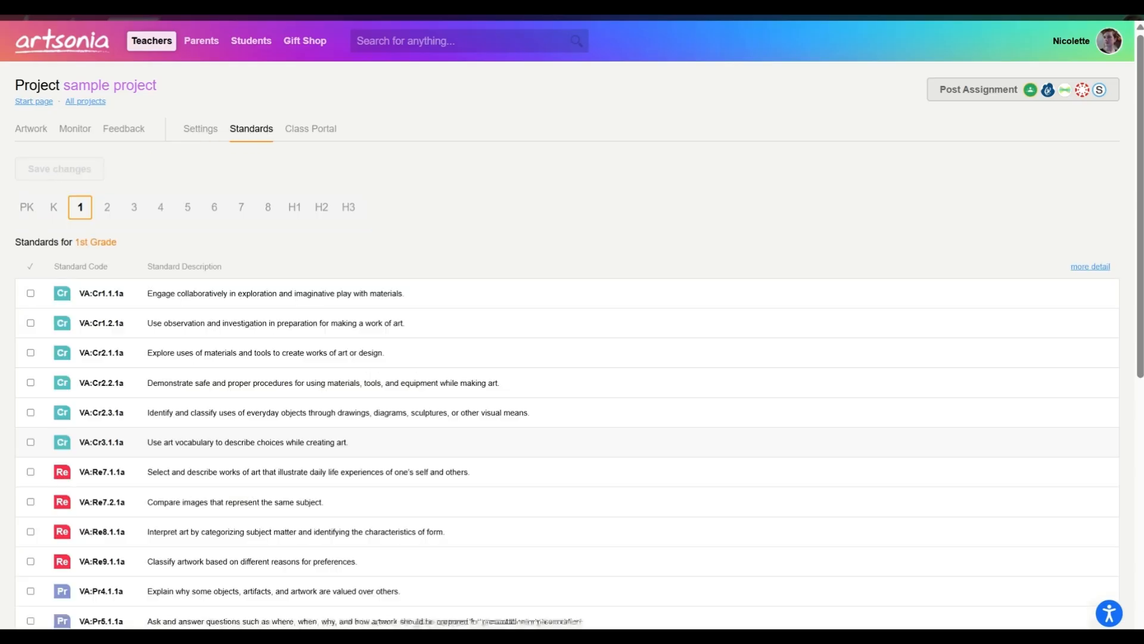
scroll(191, 391, down, 1)
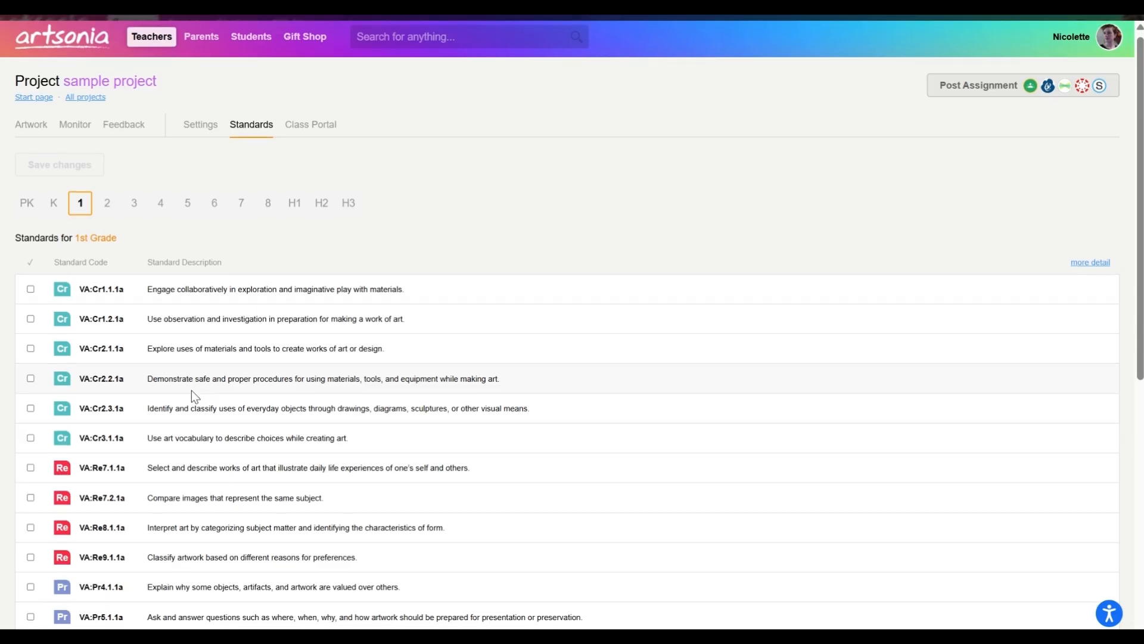
scroll(191, 390, down, 4)
scroll(191, 389, up, 4)
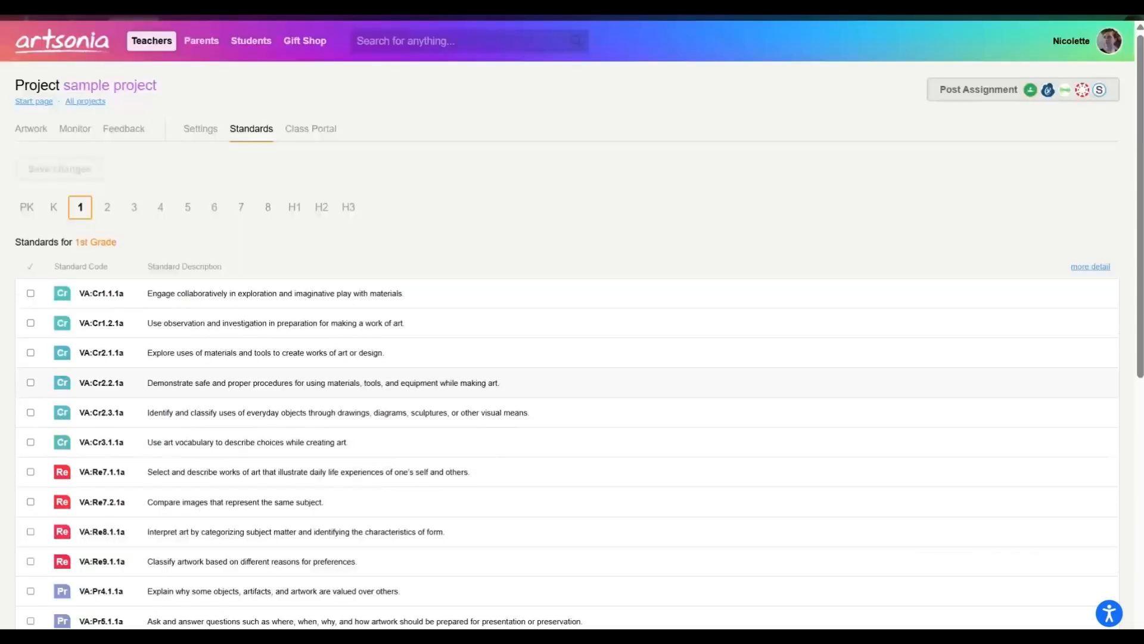
scroll(566, 322, down, 8)
scroll(566, 322, down, 1)
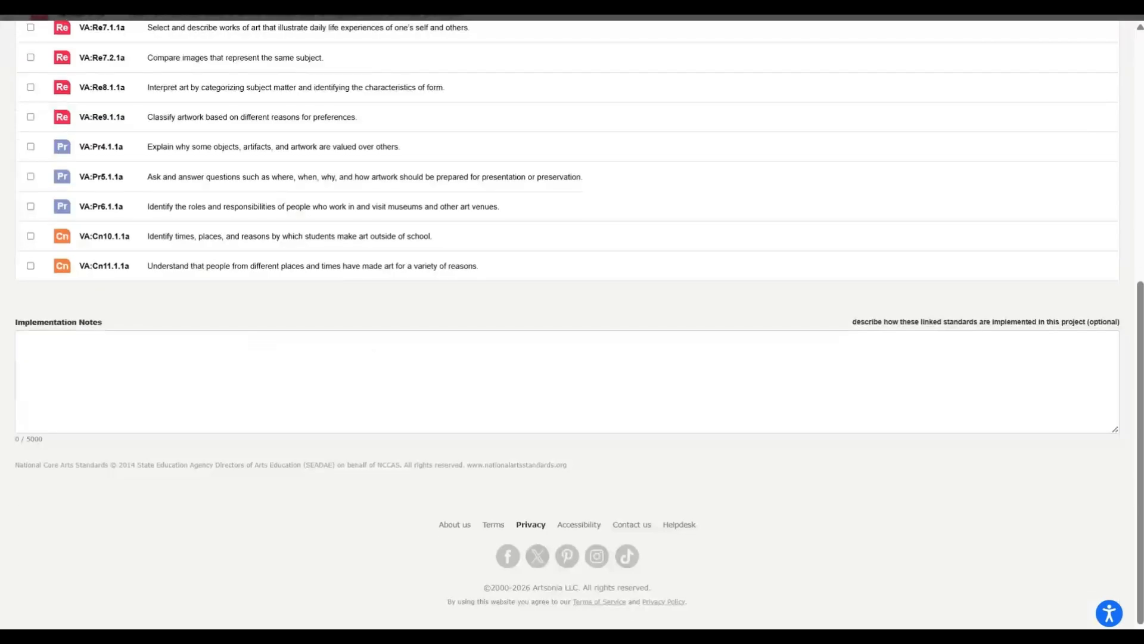
scroll(205, 335, up, 8)
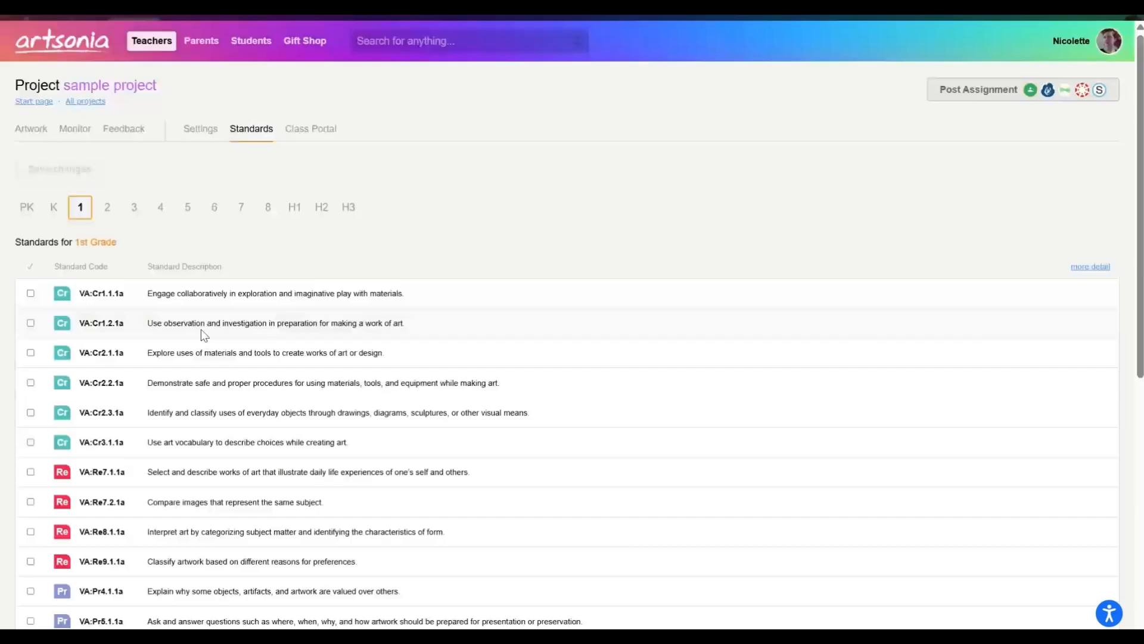
- Enter "Make sure you click the submit button!" as the project instruction text in the Class Portal settings
click(302, 135)
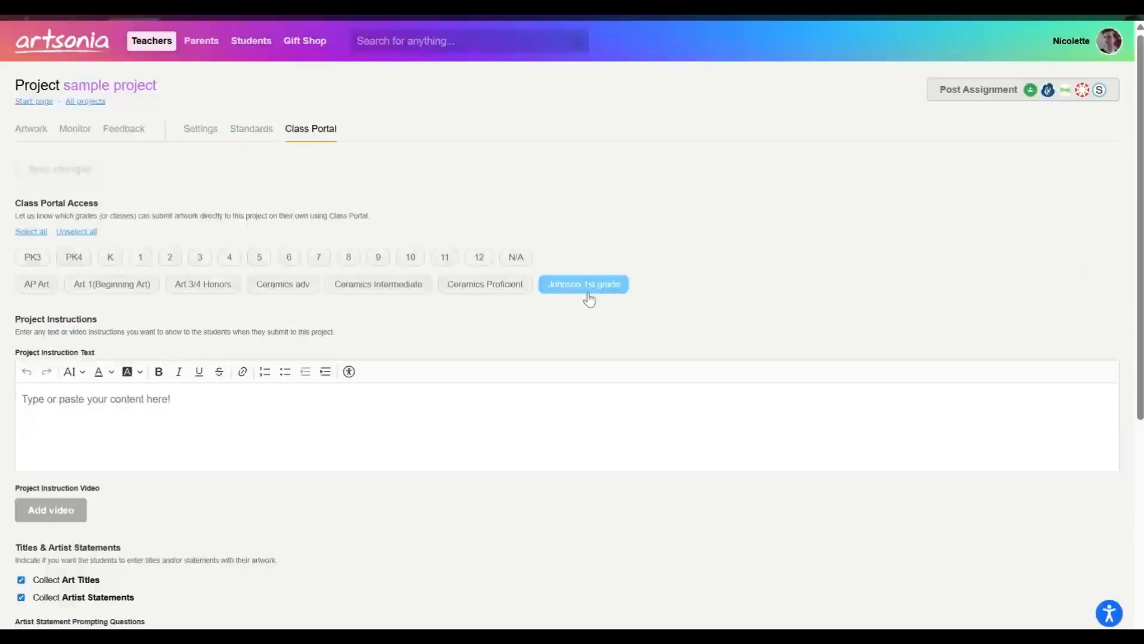
scroll(572, 333, down, 3)
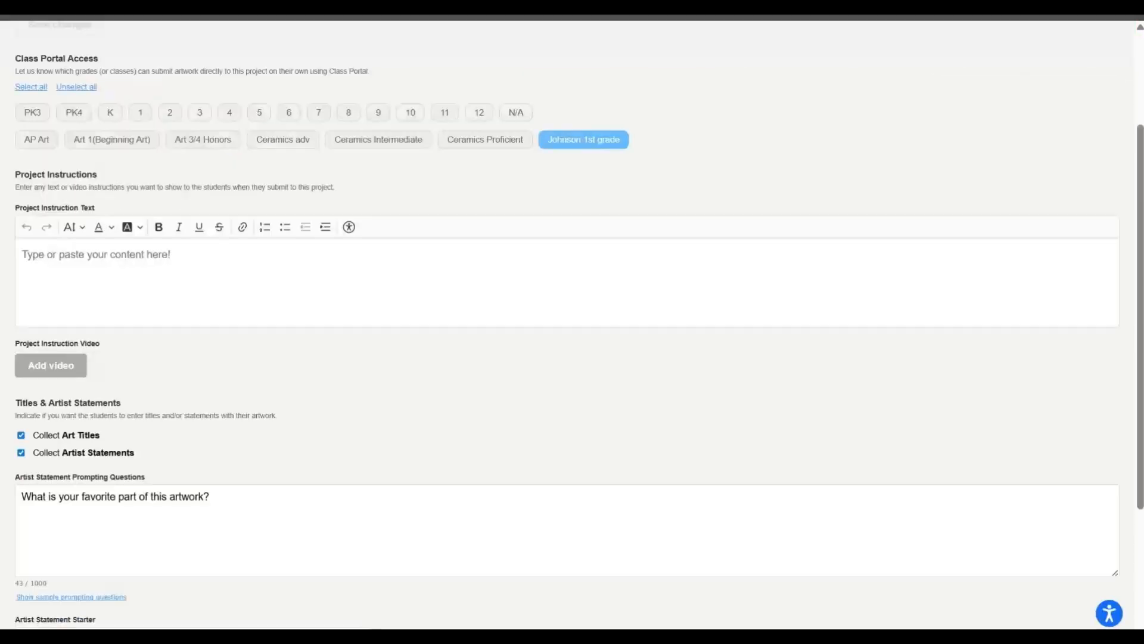
click(96, 255)
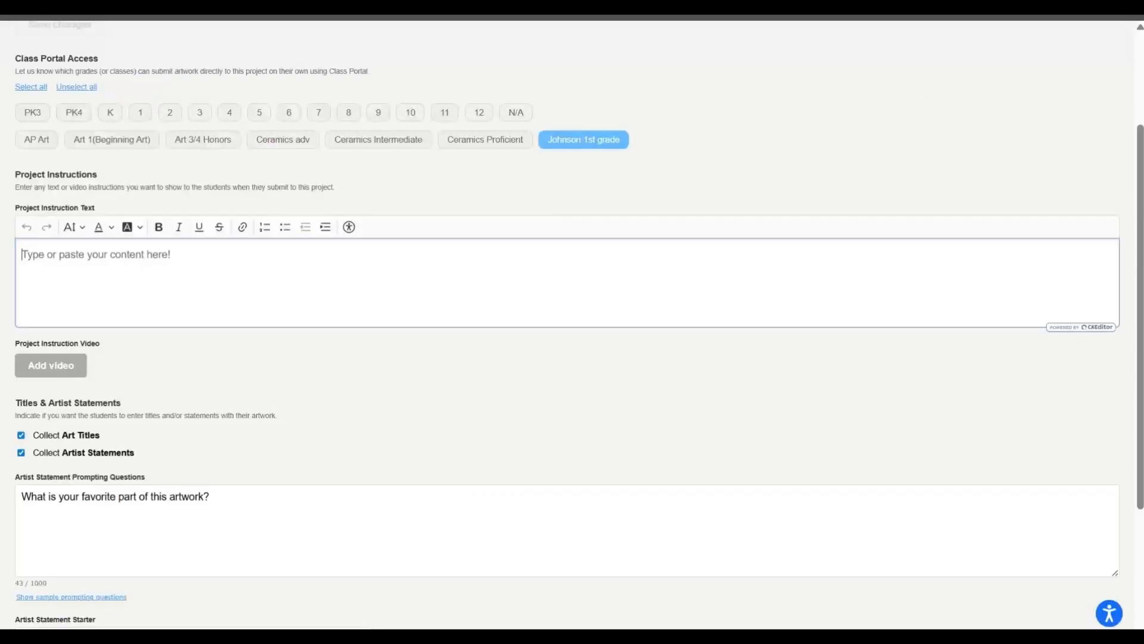
text(Make su)
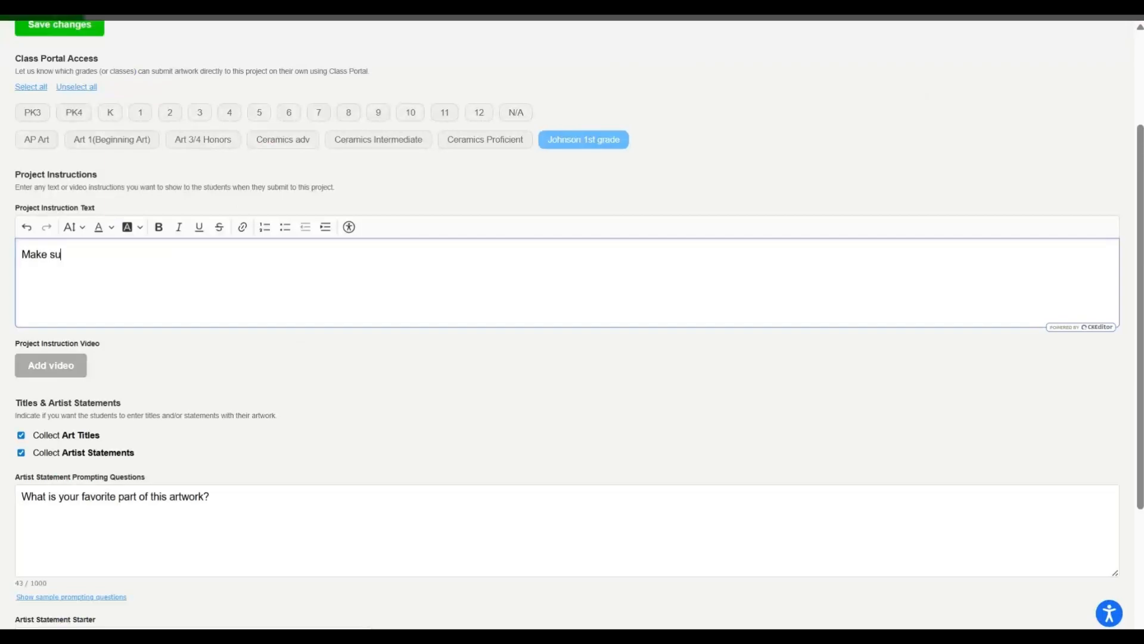
text(re you click the submit button)
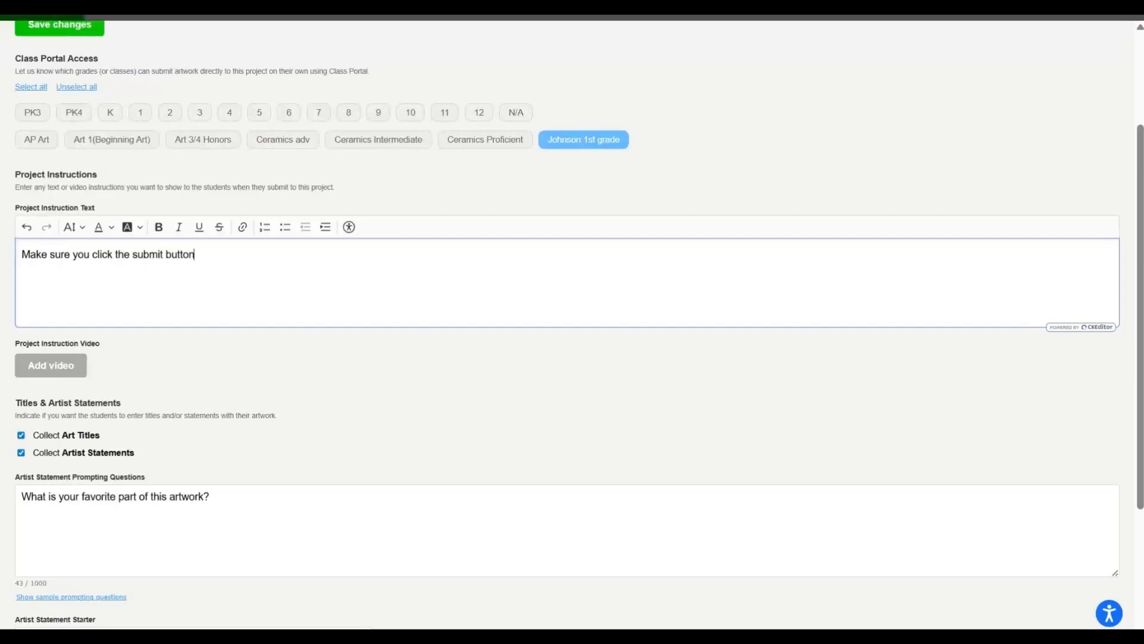
text(!)
- Review the instruction video, title and artist statement options, and save the project's Class Portal changes
scroll(572, 322, down, 1)
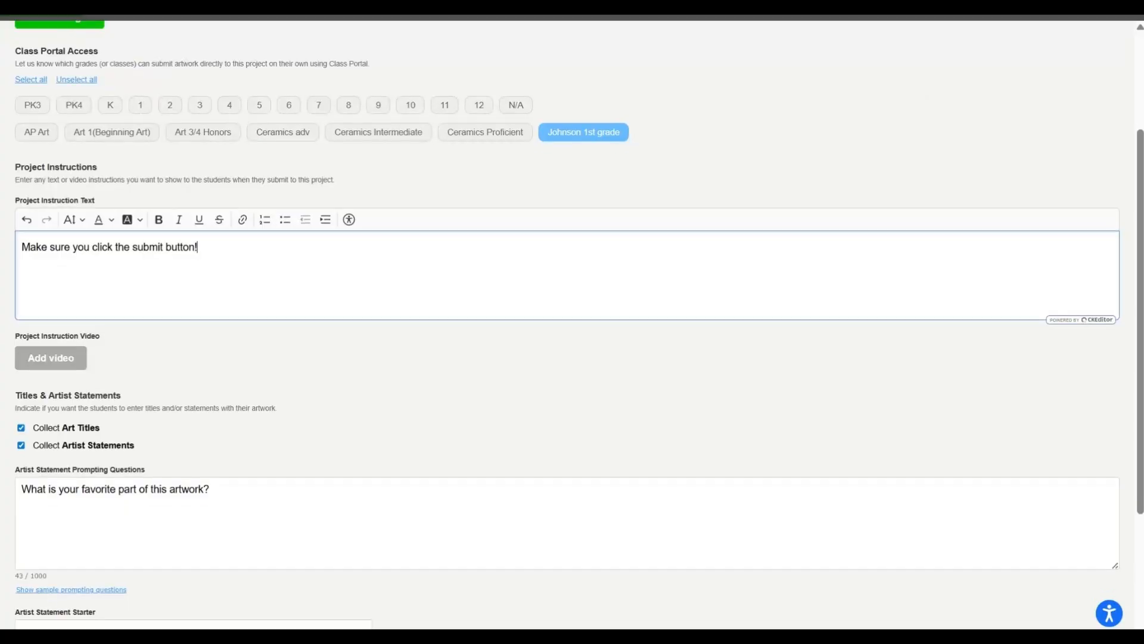
scroll(572, 322, down, 1)
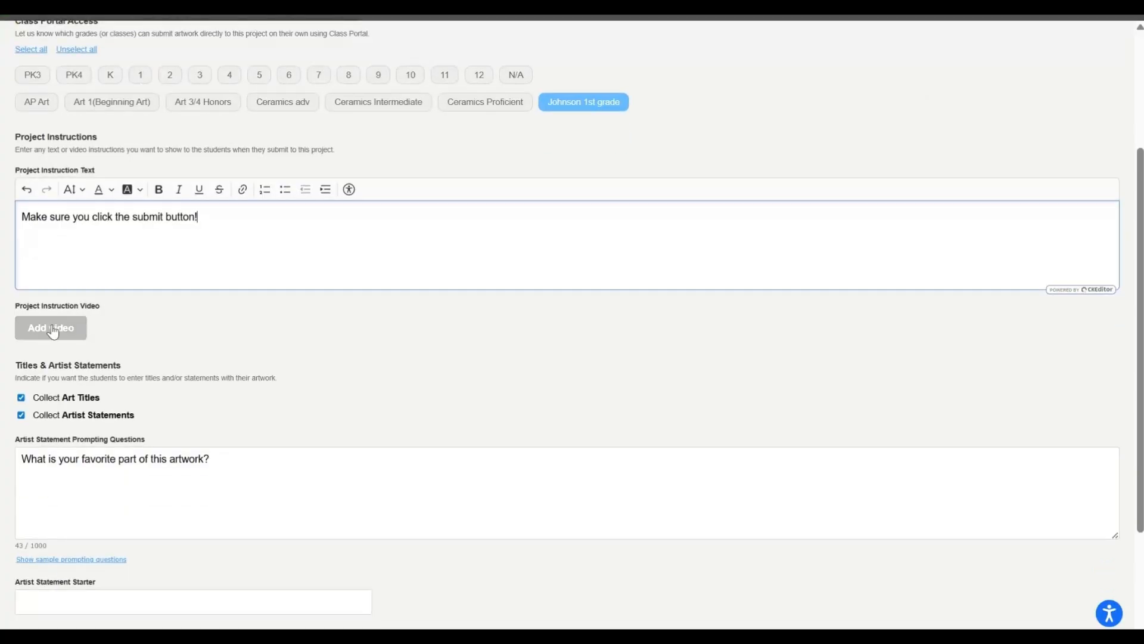
scroll(132, 334, down, 1)
scroll(132, 334, down, 2)
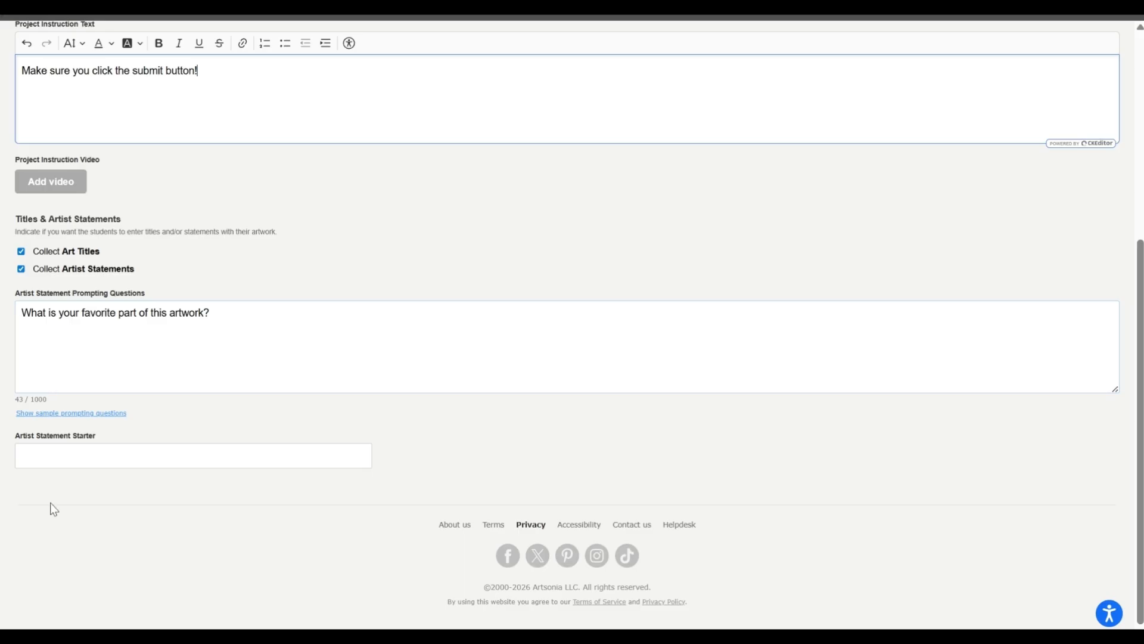
scroll(268, 405, up, 3)
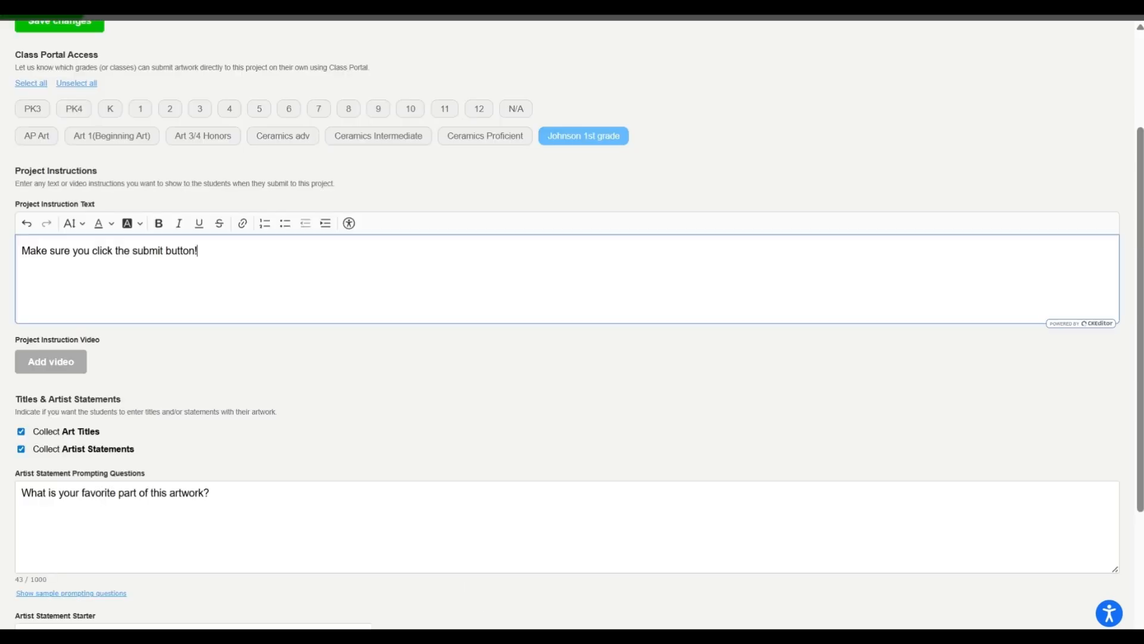
scroll(567, 322, up, 2)
scroll(572, 321, up, 1)
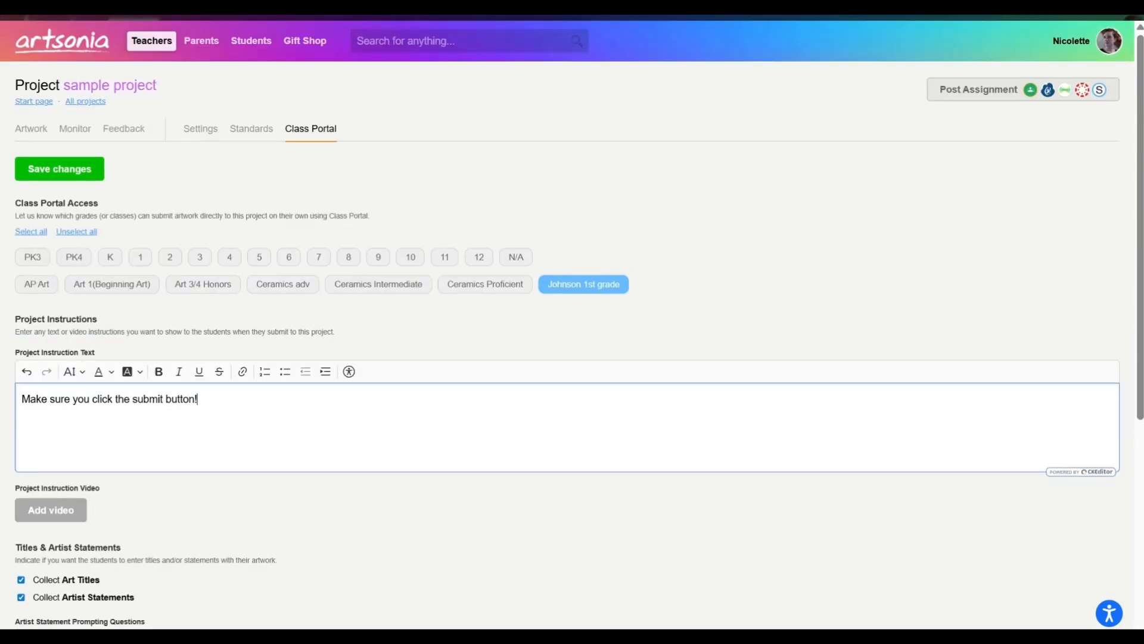
click(58, 167)
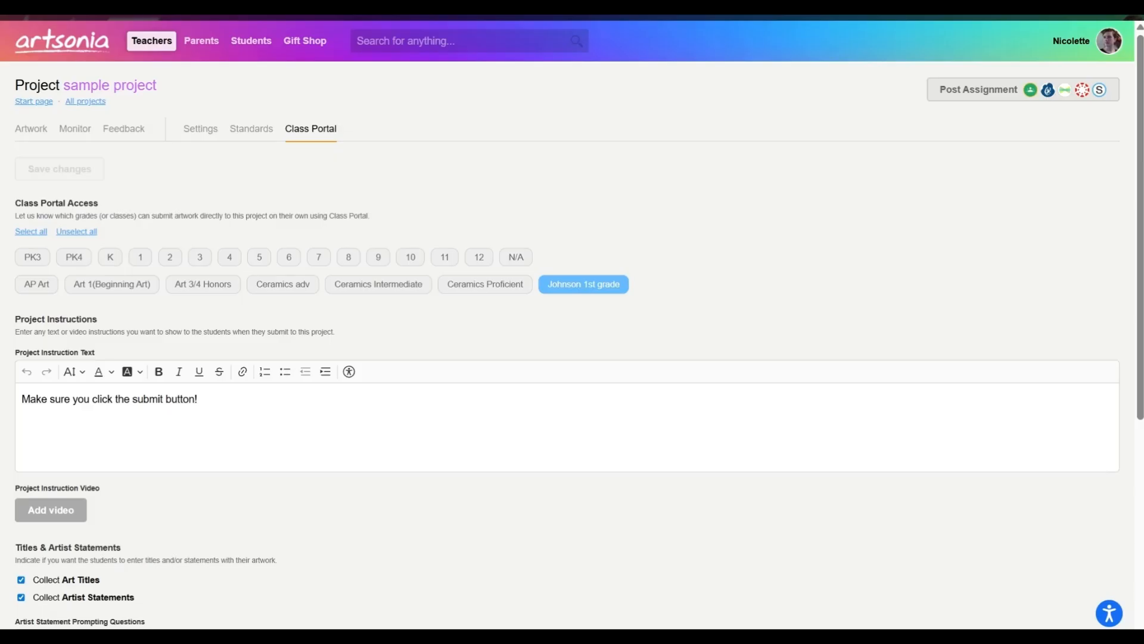
- Go to the Artsonia home page and open the Class Portal login for a student account
click(65, 56)
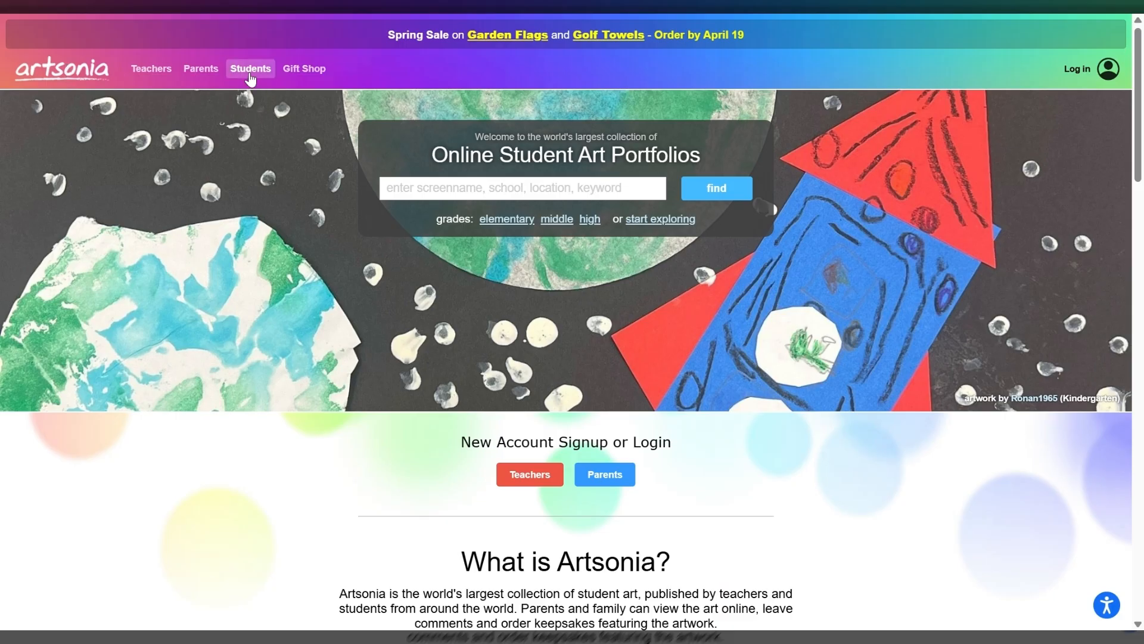
click(1085, 71)
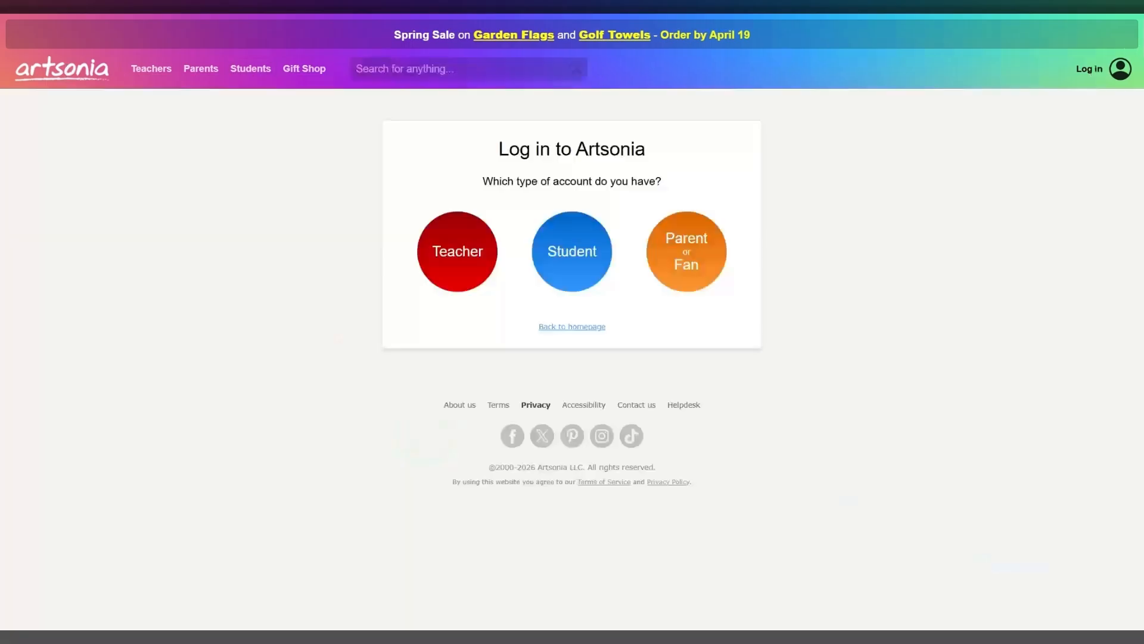
click(572, 255)
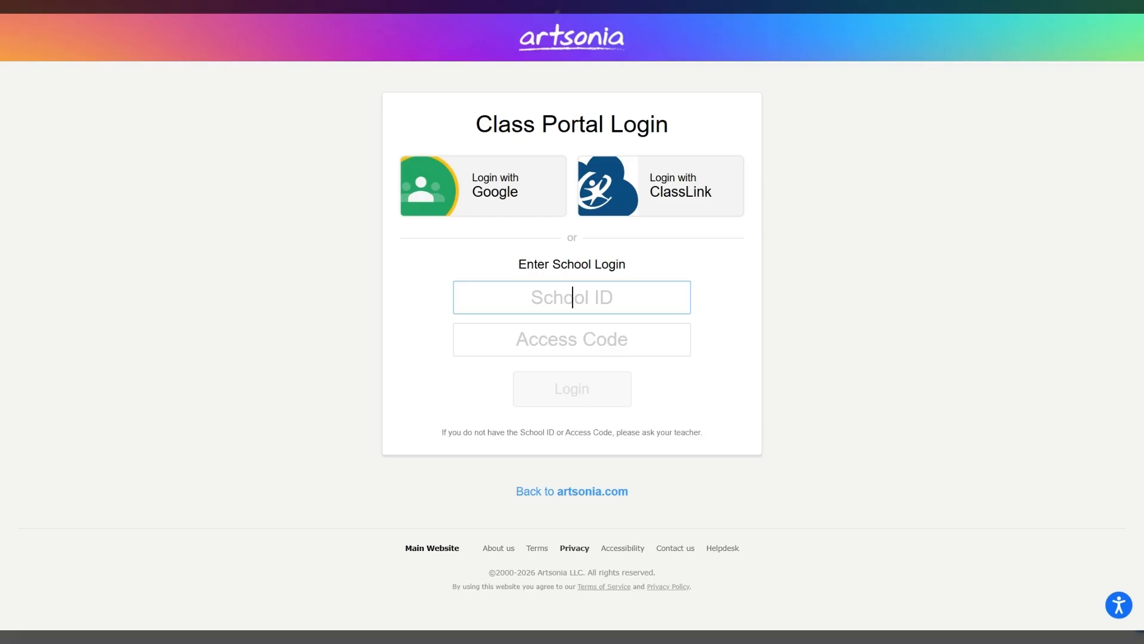
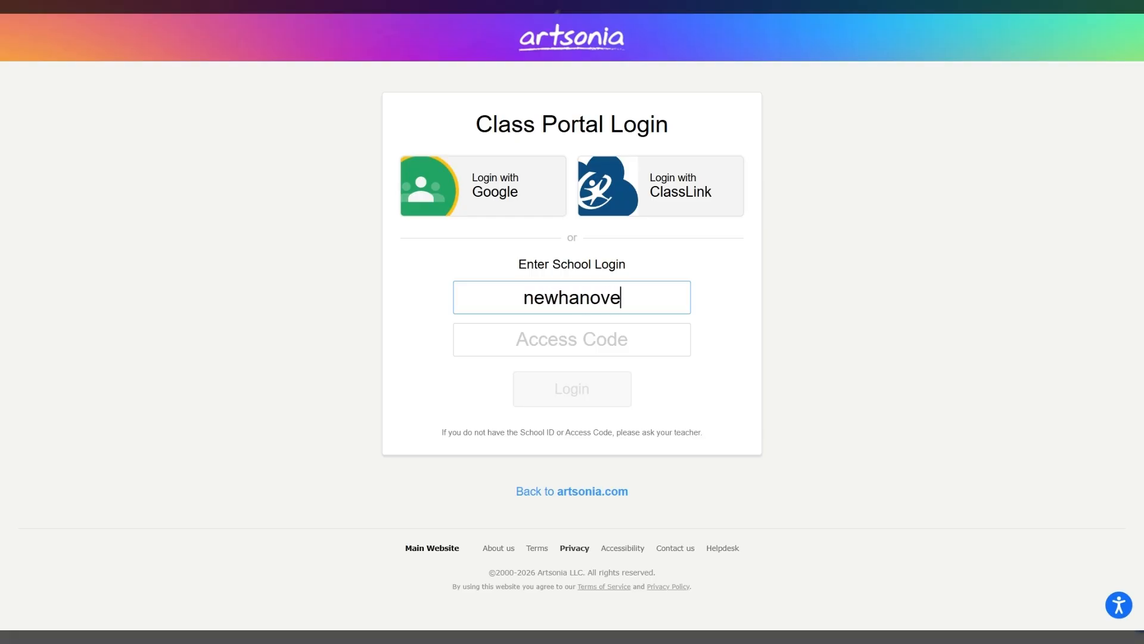
- Enter the school ID and access code, and log in to the Class Portal
key(Tab)
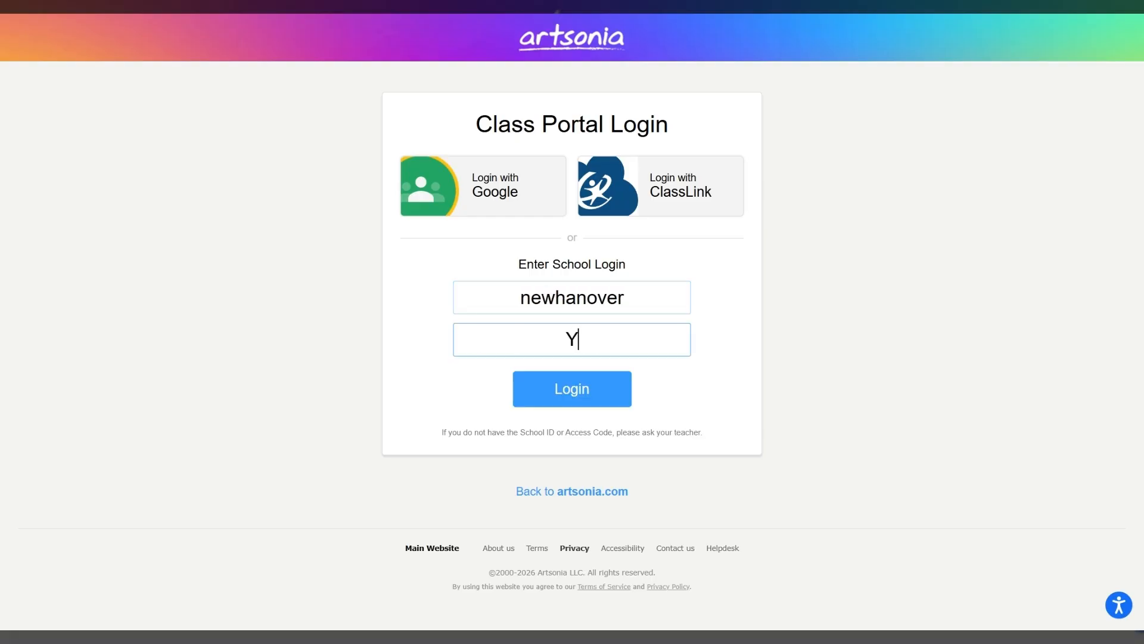
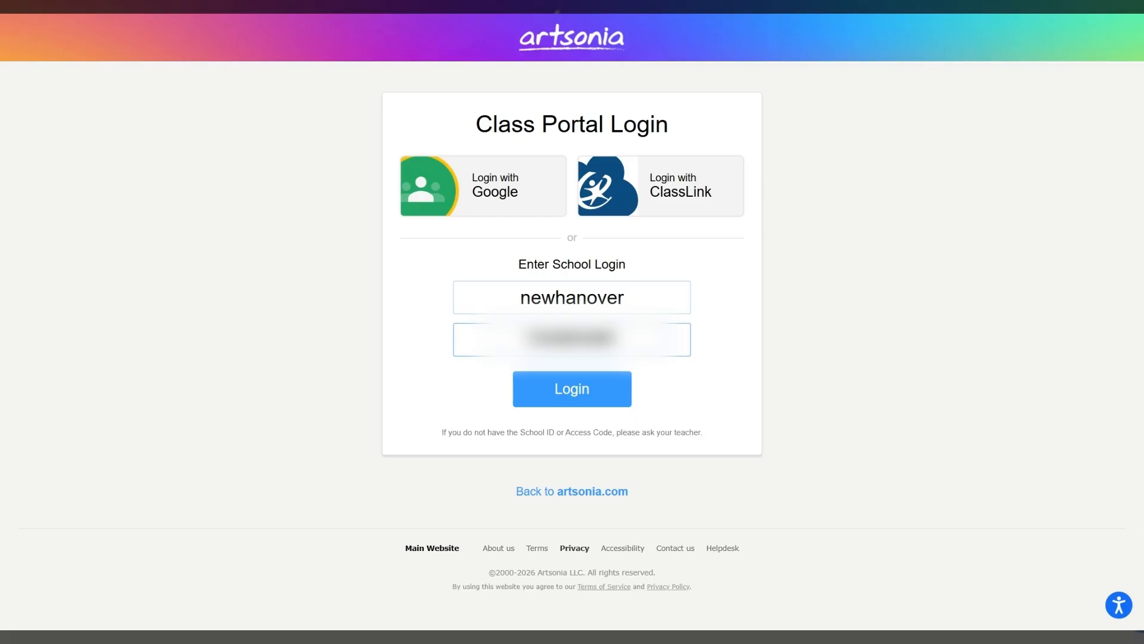
click(587, 396)
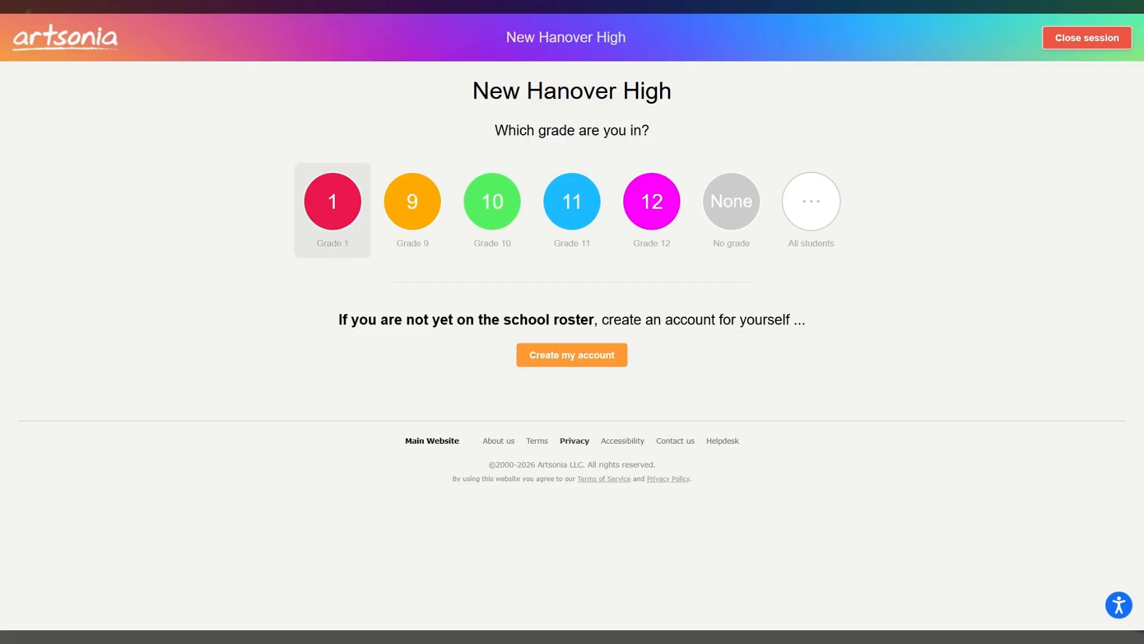
- Enter the portal as the sample student in the 1st grade class under Grade 1
click(332, 201)
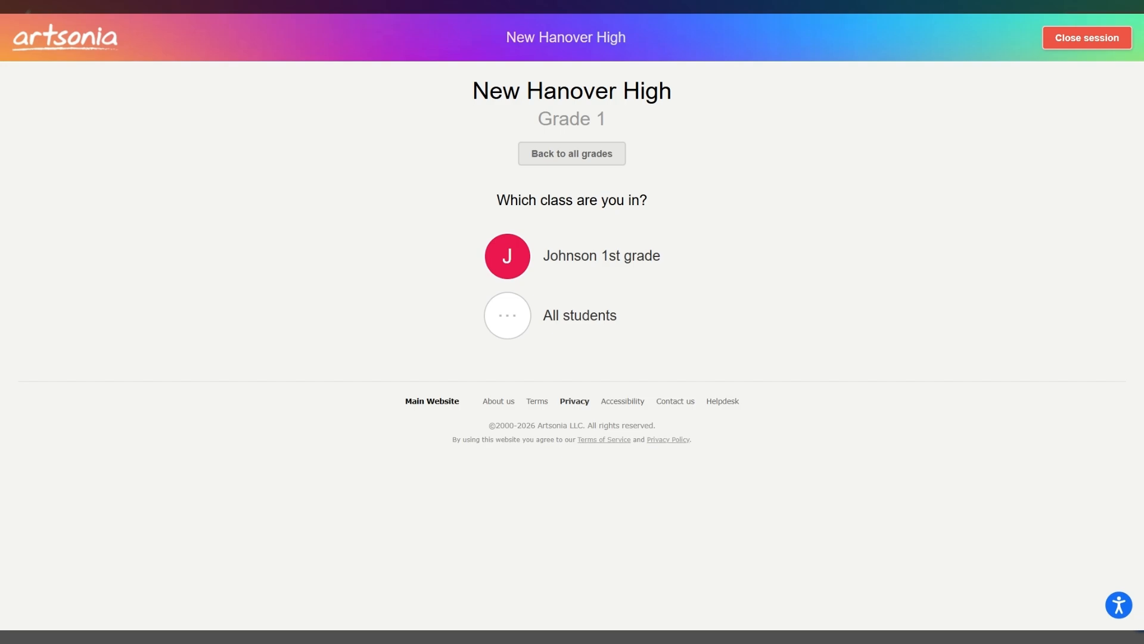
click(600, 273)
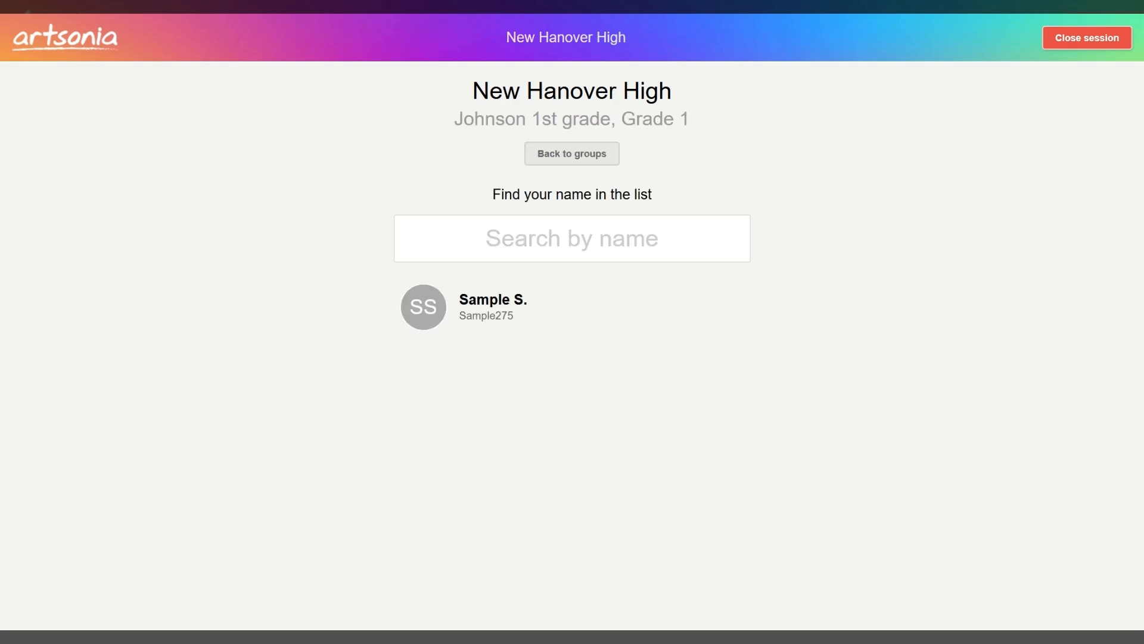
click(505, 322)
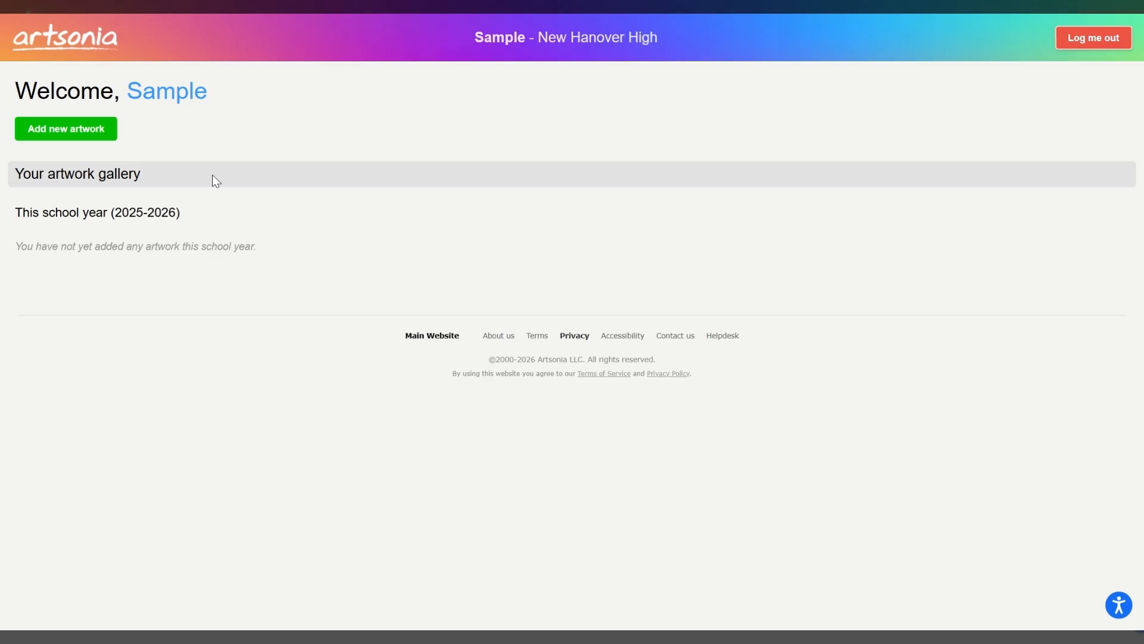
- Add new artwork to the sample project from the student's page
click(56, 139)
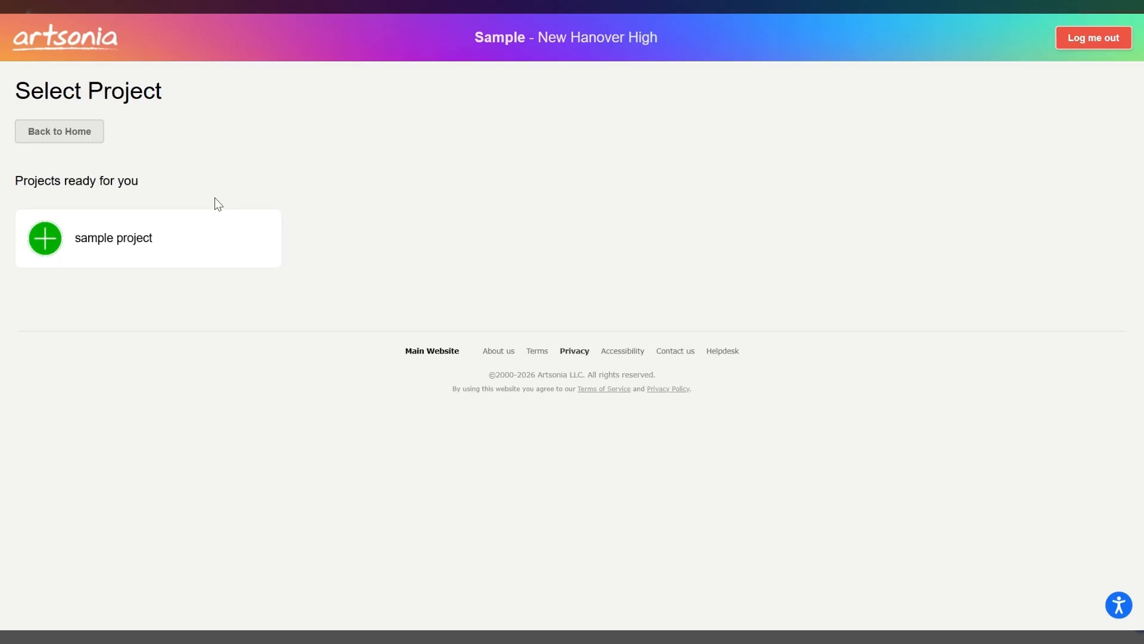
click(113, 243)
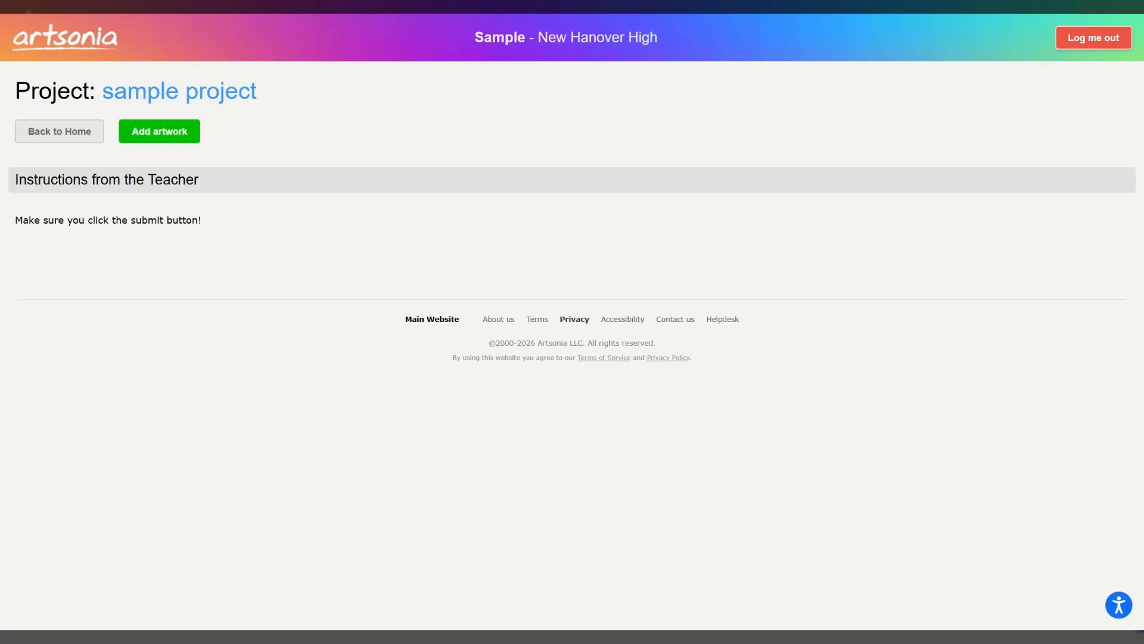
click(159, 132)
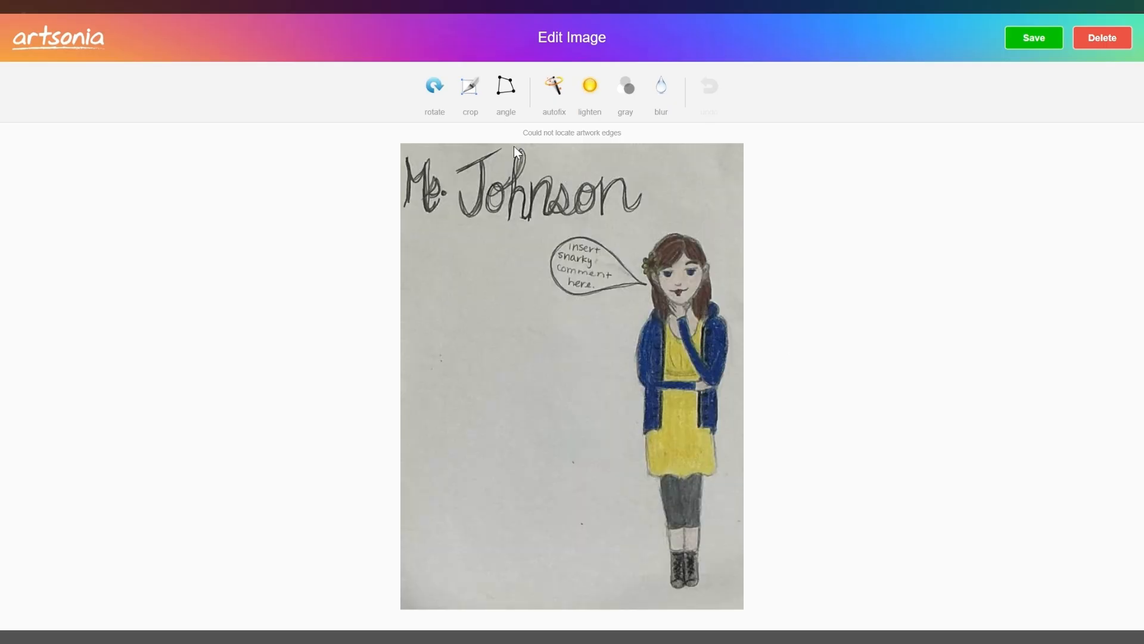
- Rotate the uploaded artwork image through a full turn back to its upright orientation
click(433, 89)
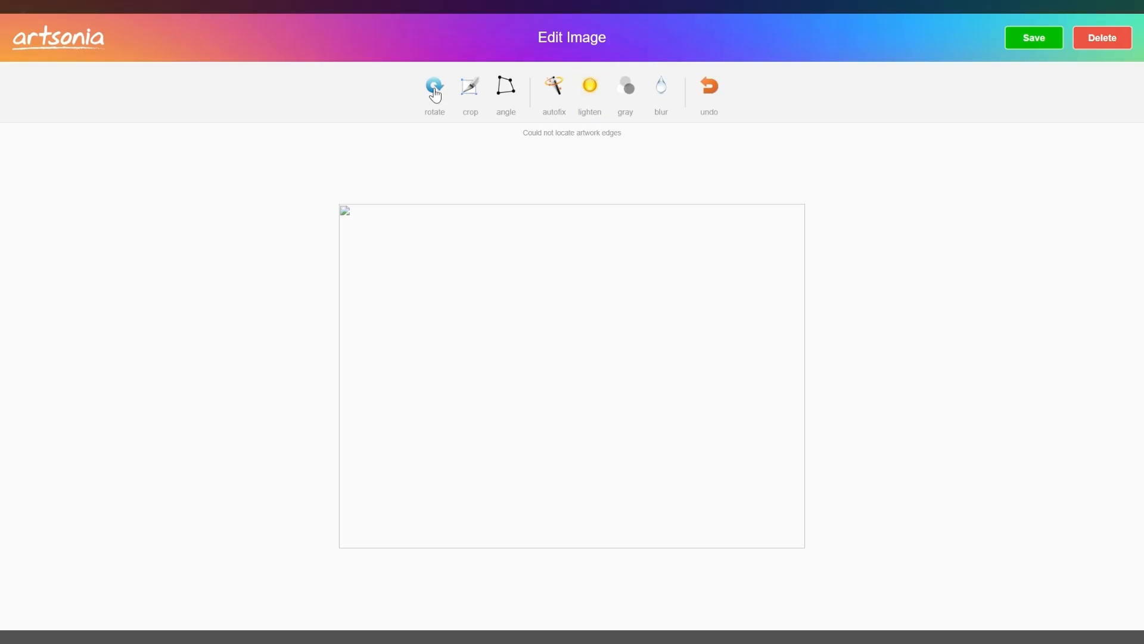
click(434, 90)
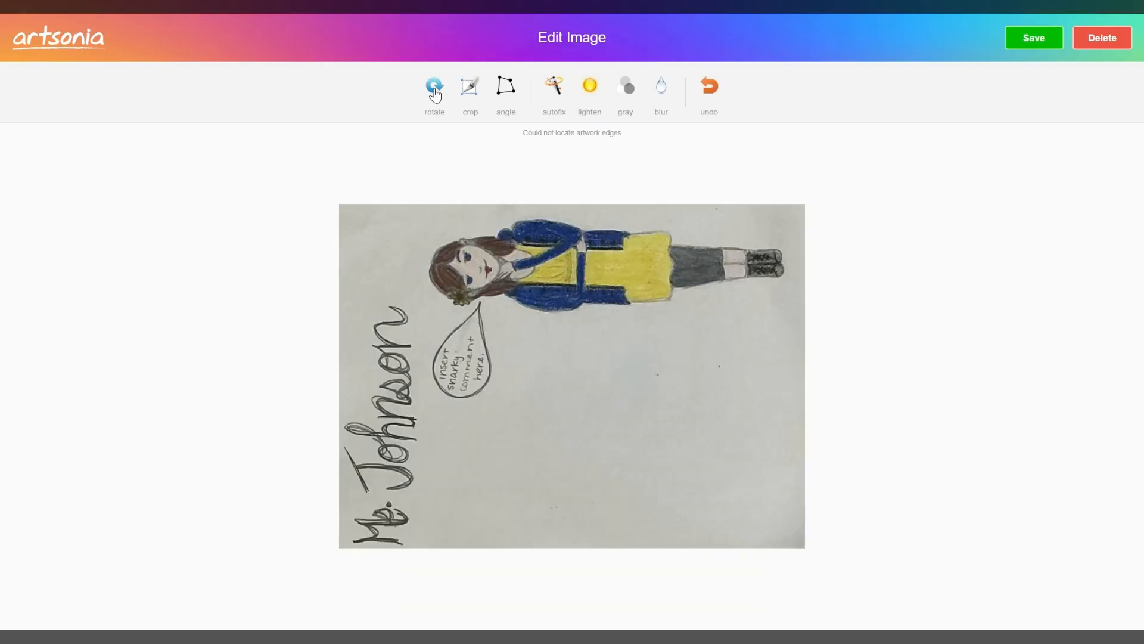
click(435, 92)
- Crop the artwork image to the upper part at full width, cutting it off at the figure's waist
click(481, 91)
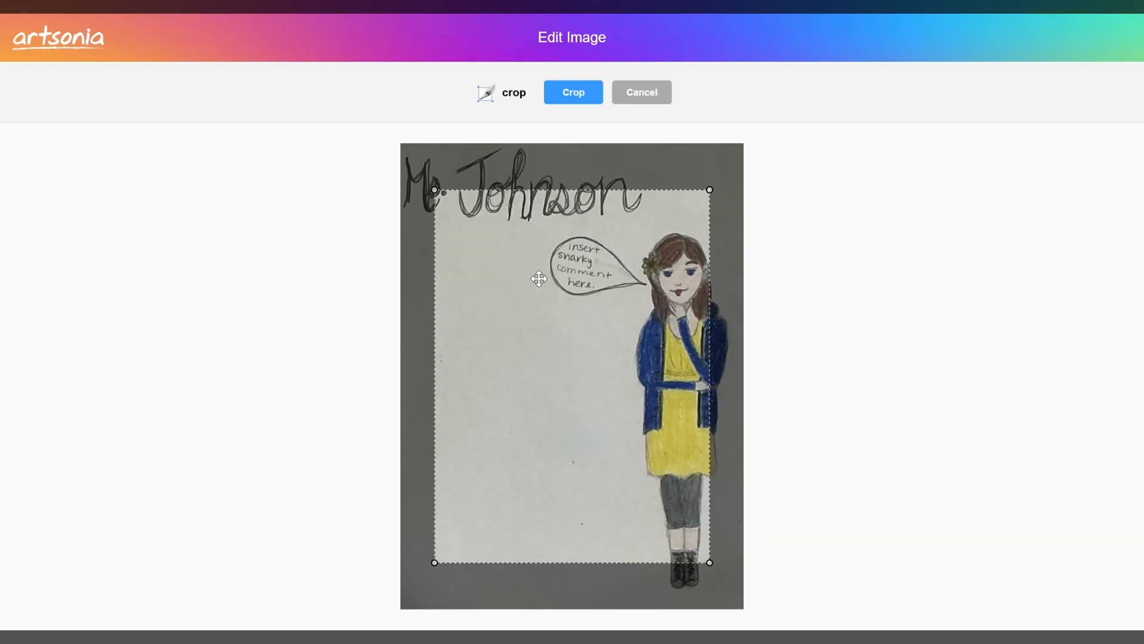
drag(539, 279, 504, 232)
drag(677, 516, 753, 410)
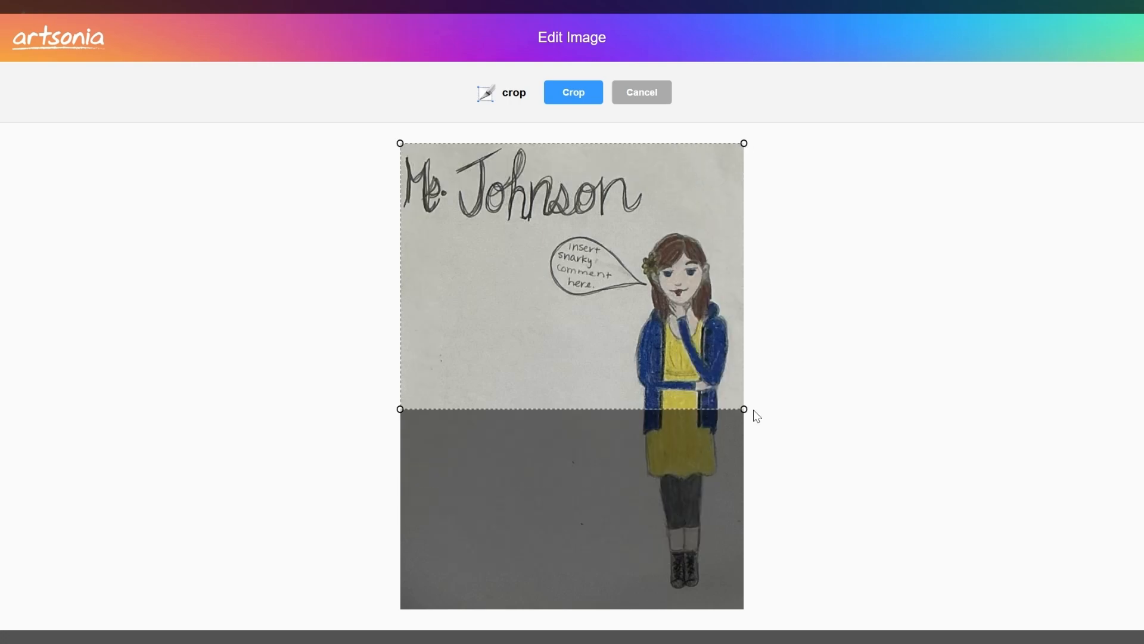
click(559, 101)
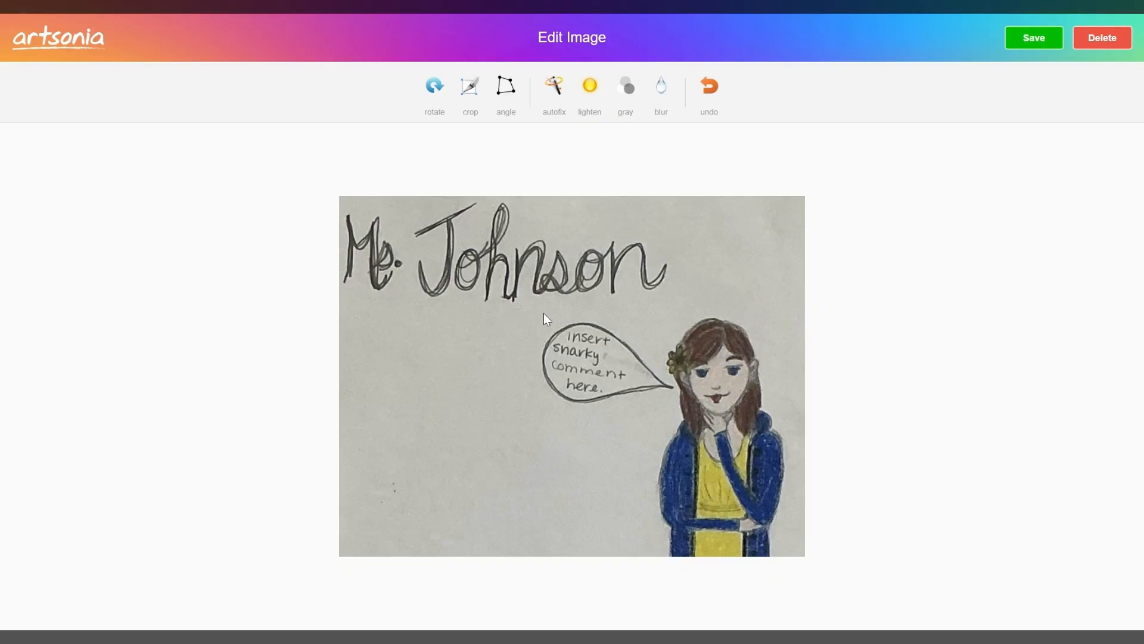
- Blur the handwritten name across the top of the artwork
click(661, 89)
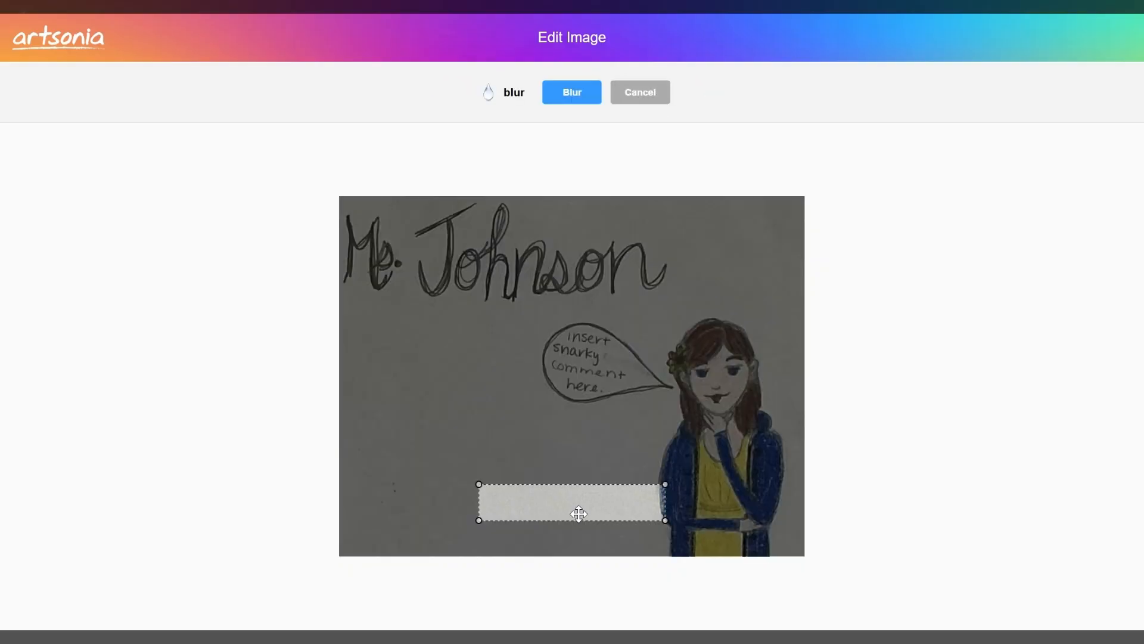
drag(579, 514, 430, 232)
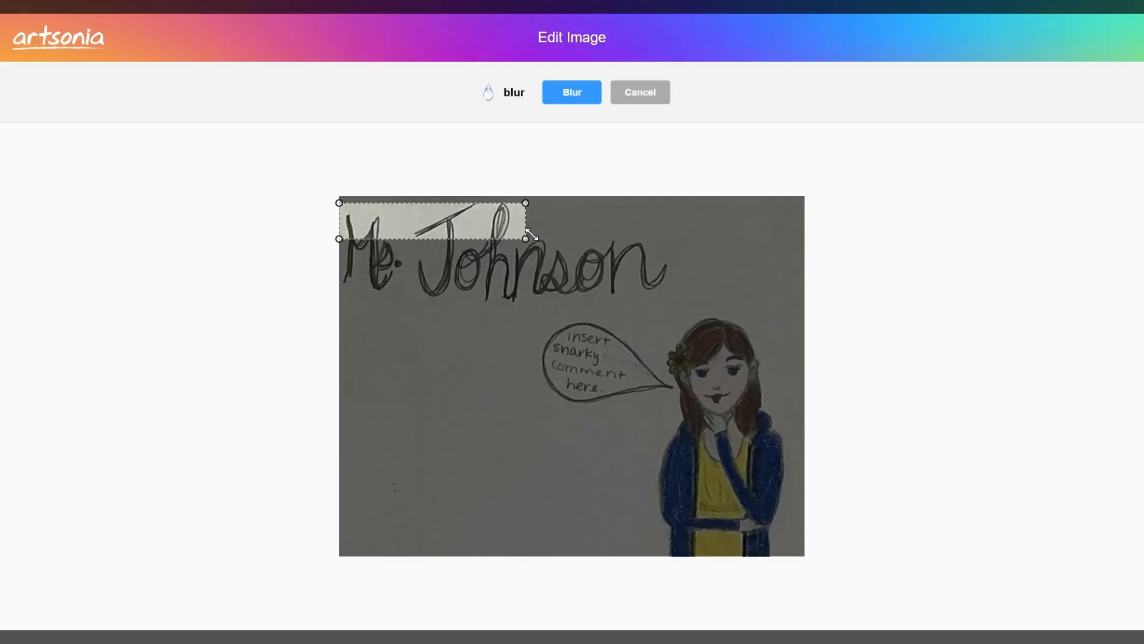
drag(527, 238, 680, 304)
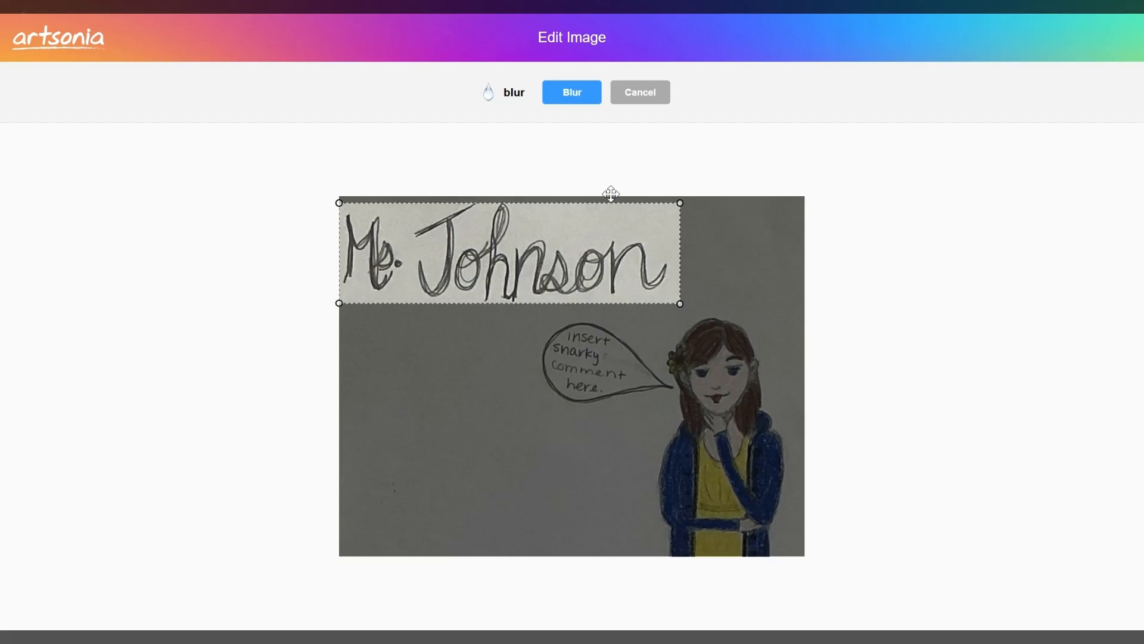
click(570, 95)
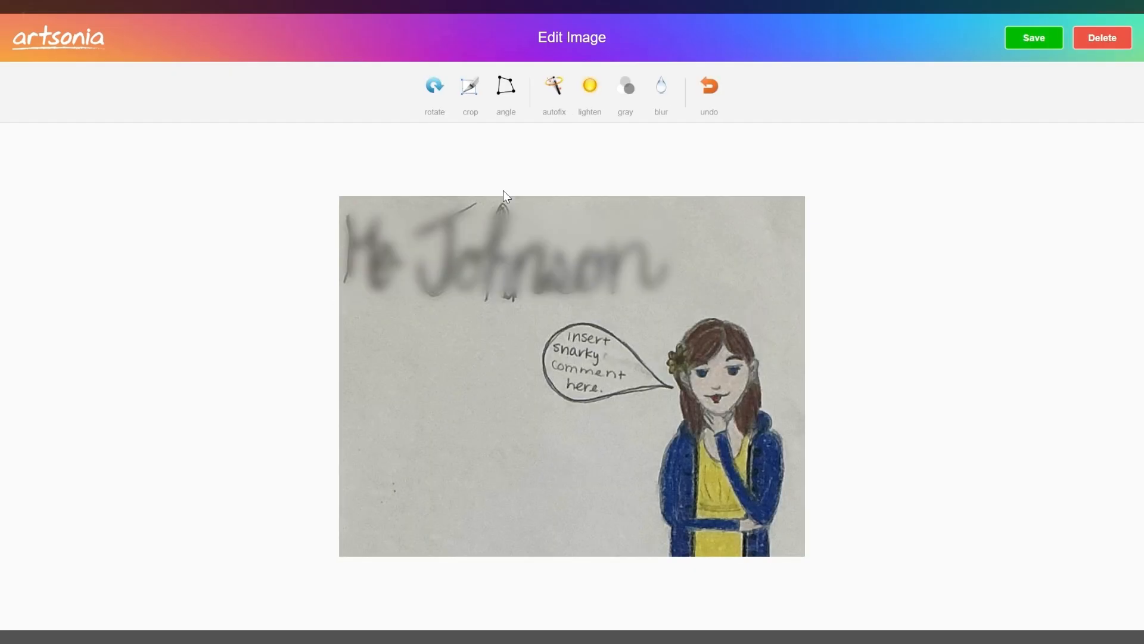
- Blur the handwritten name area two more times to make it harder to read
click(661, 88)
drag(549, 490, 411, 207)
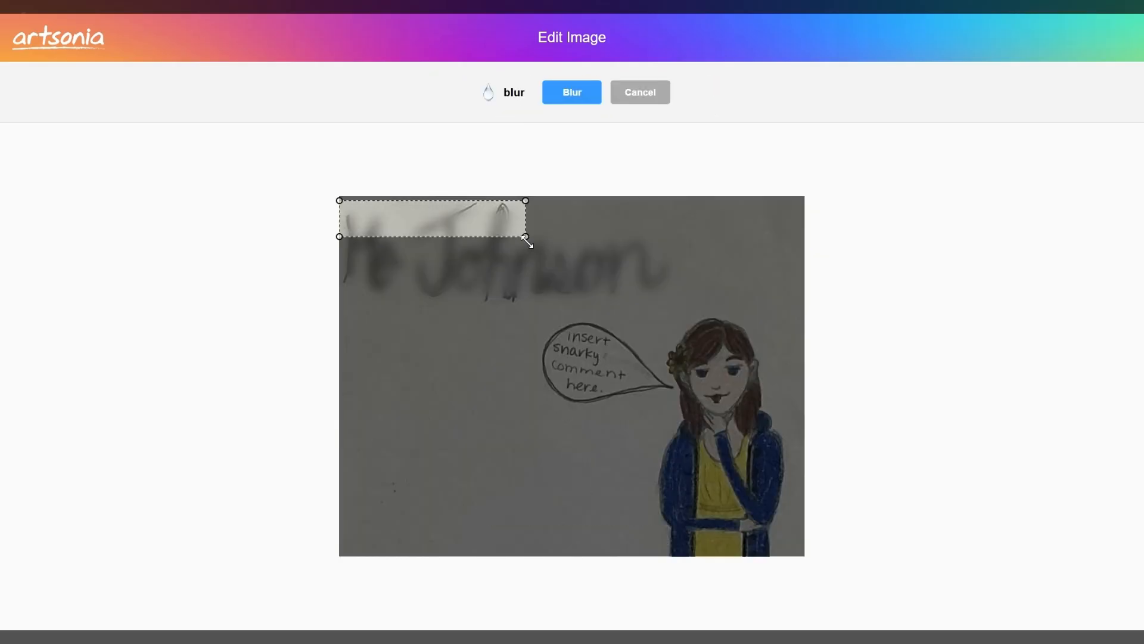
drag(525, 236, 681, 304)
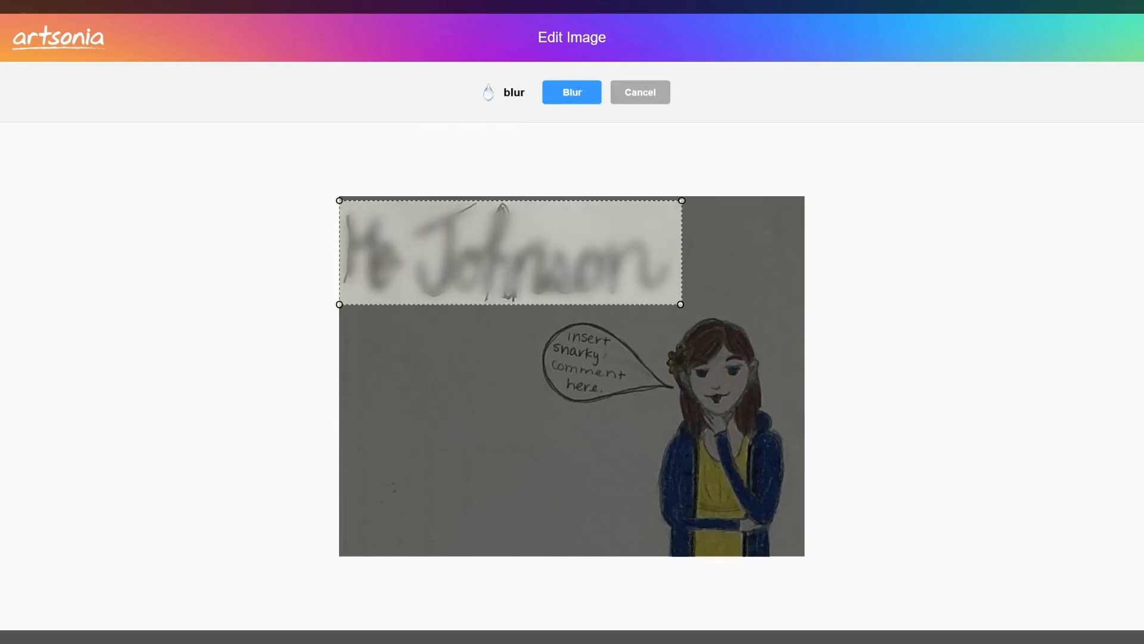
click(569, 94)
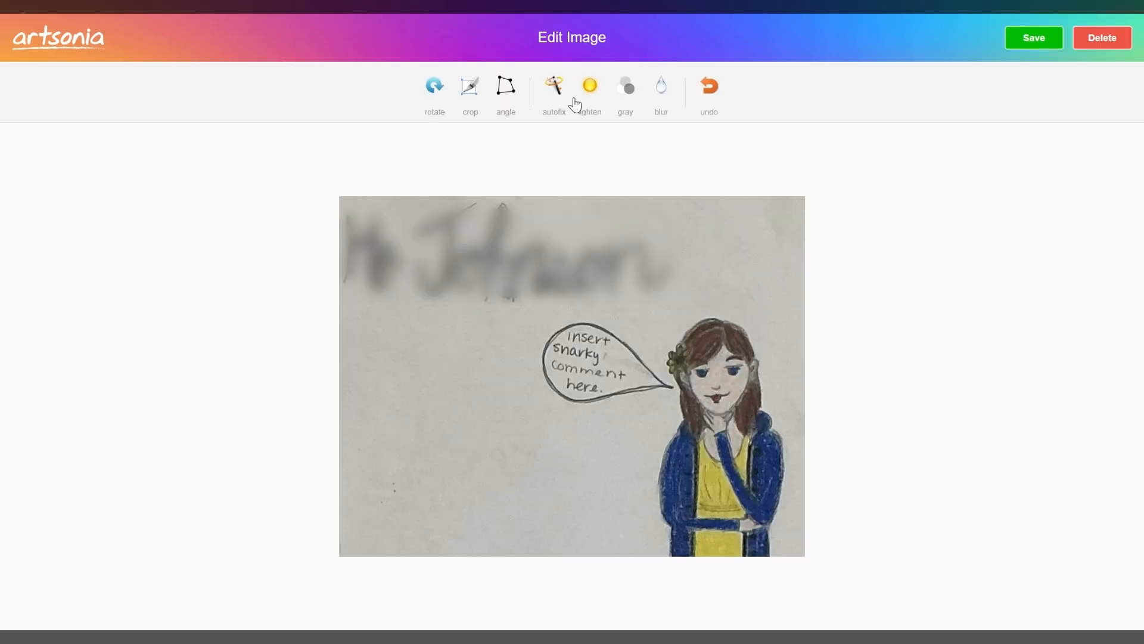
click(656, 92)
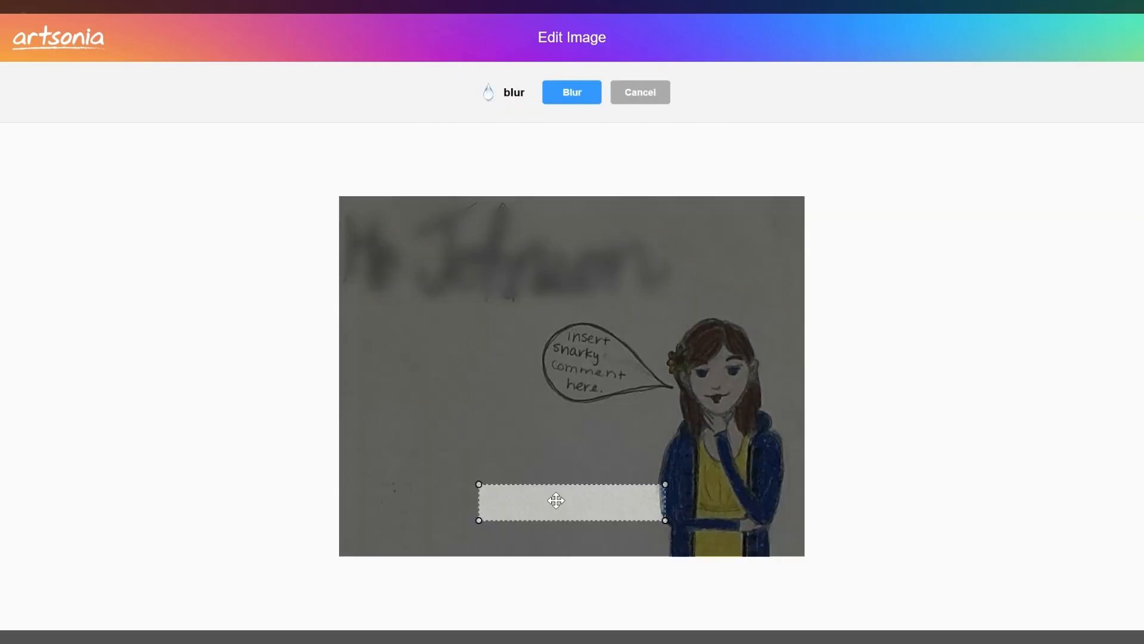
drag(556, 501, 411, 220)
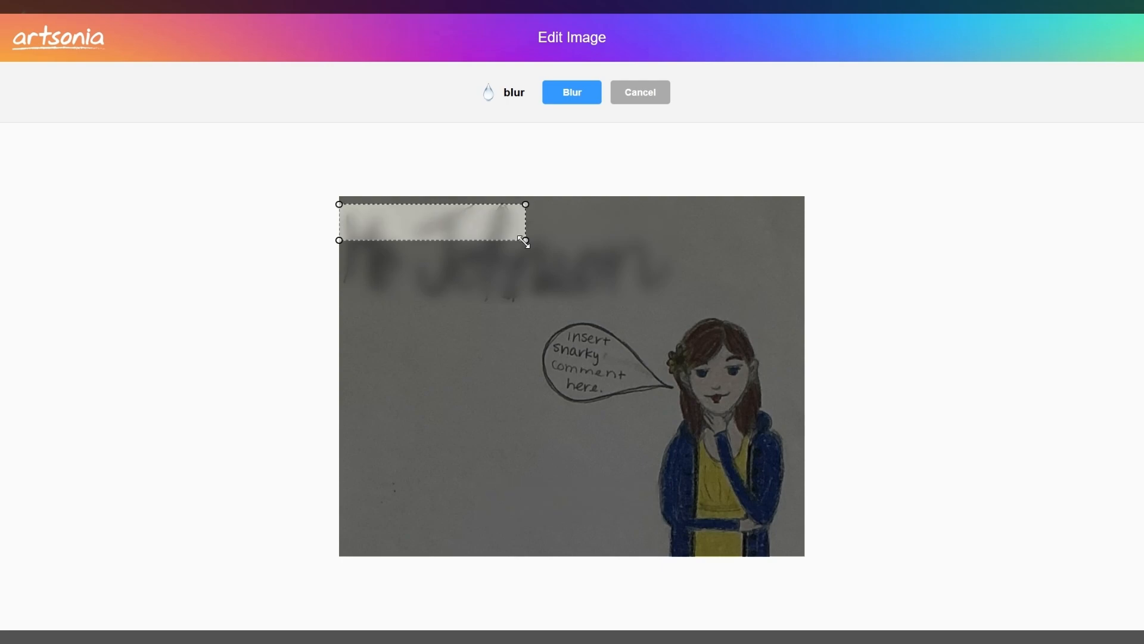
drag(524, 241, 679, 308)
click(573, 92)
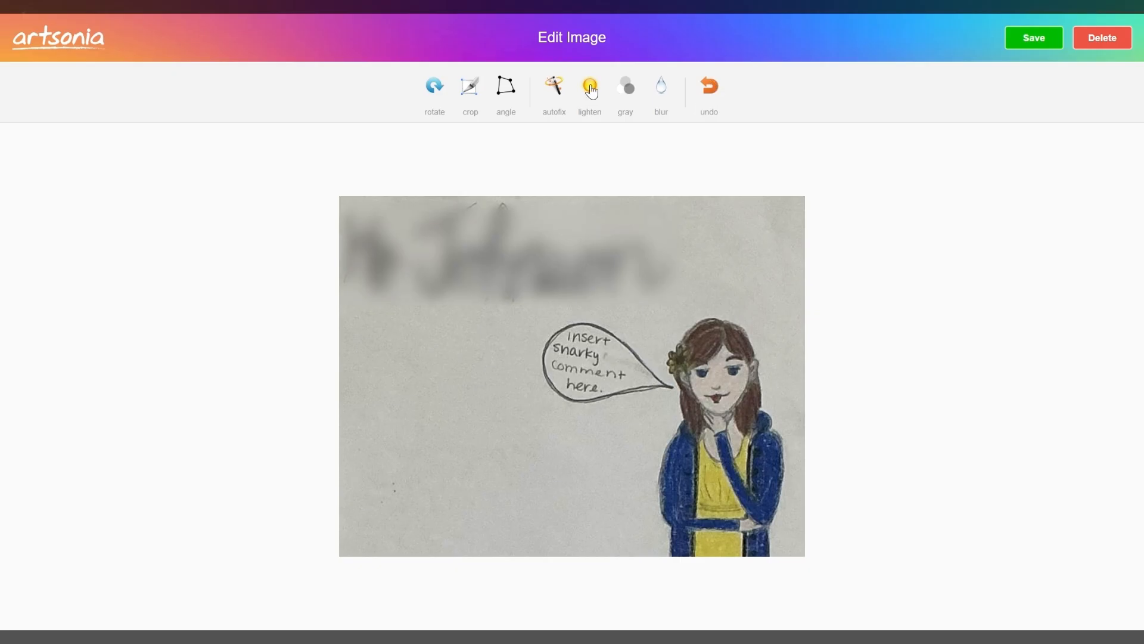
- Try lightening and auto-fixing the artwork image, and undo the adjustments
click(590, 90)
click(590, 89)
click(556, 88)
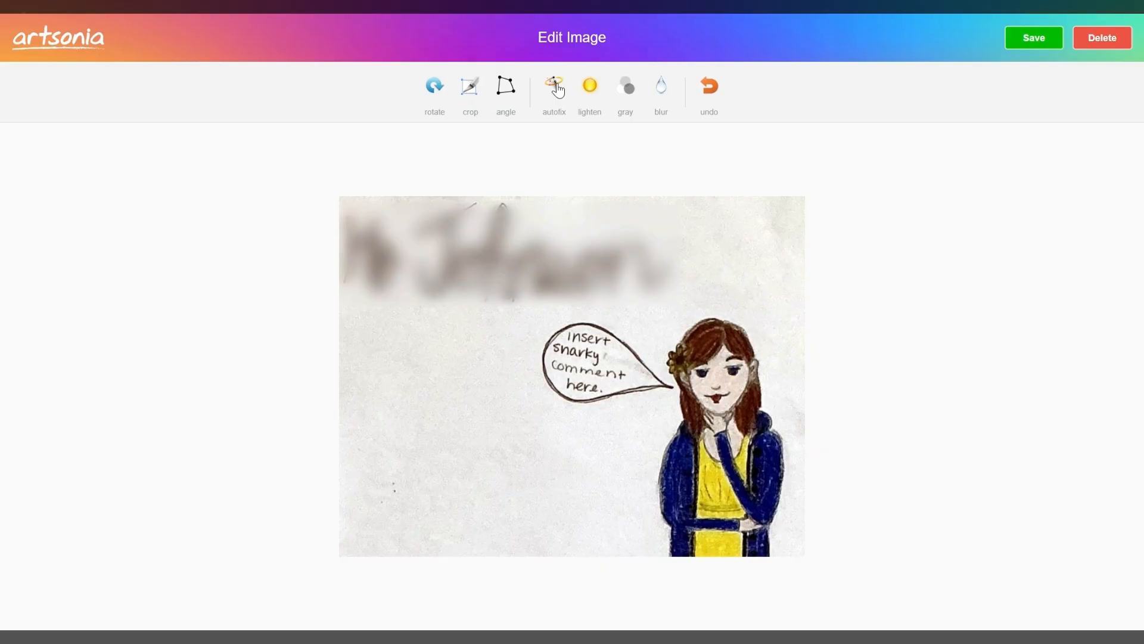
click(709, 94)
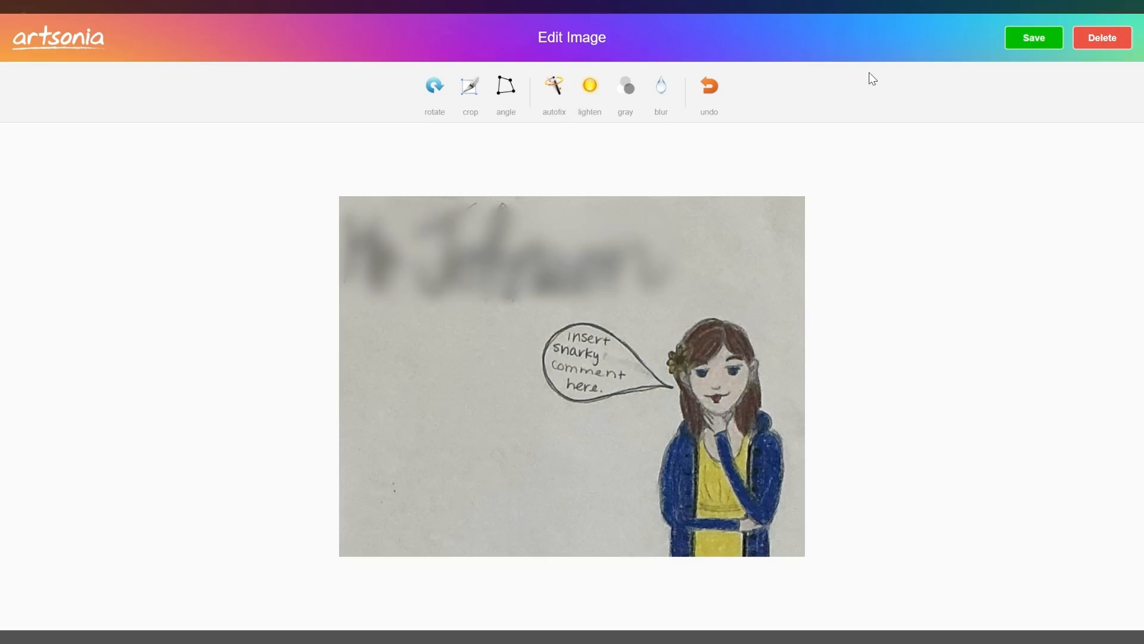
- Save the edited image and turn in "title" as the art title
click(1034, 40)
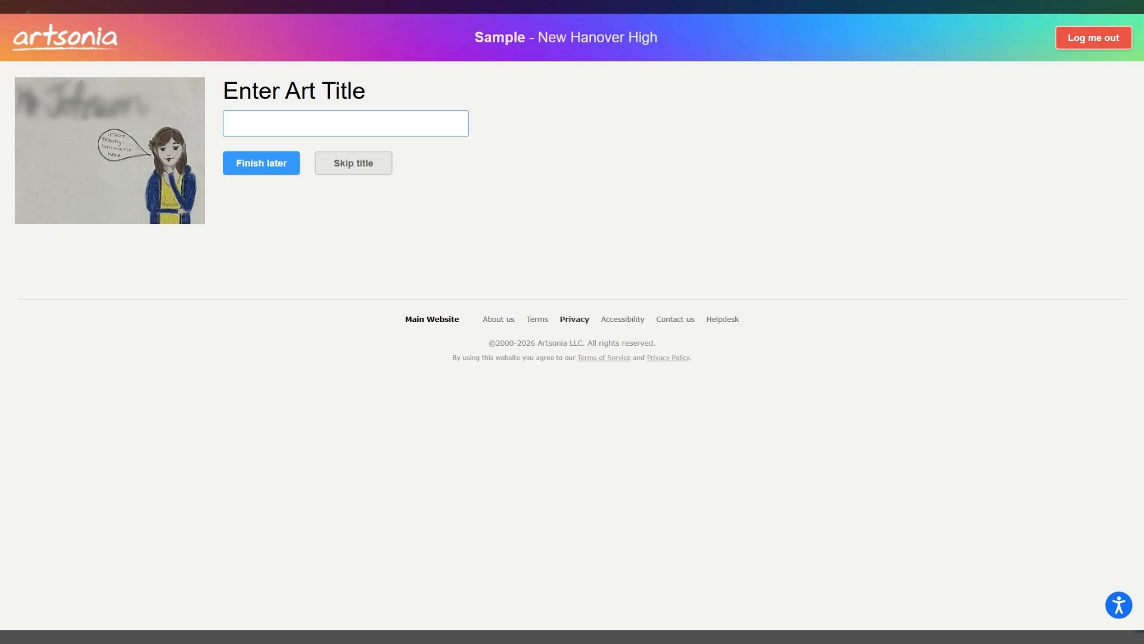
text(title)
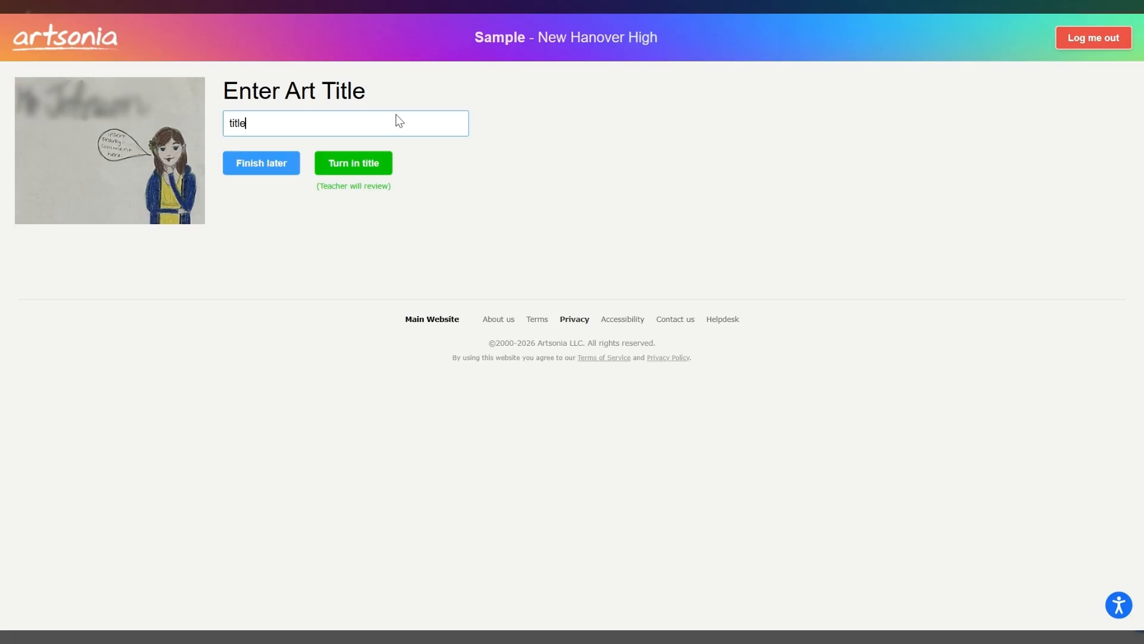
click(339, 163)
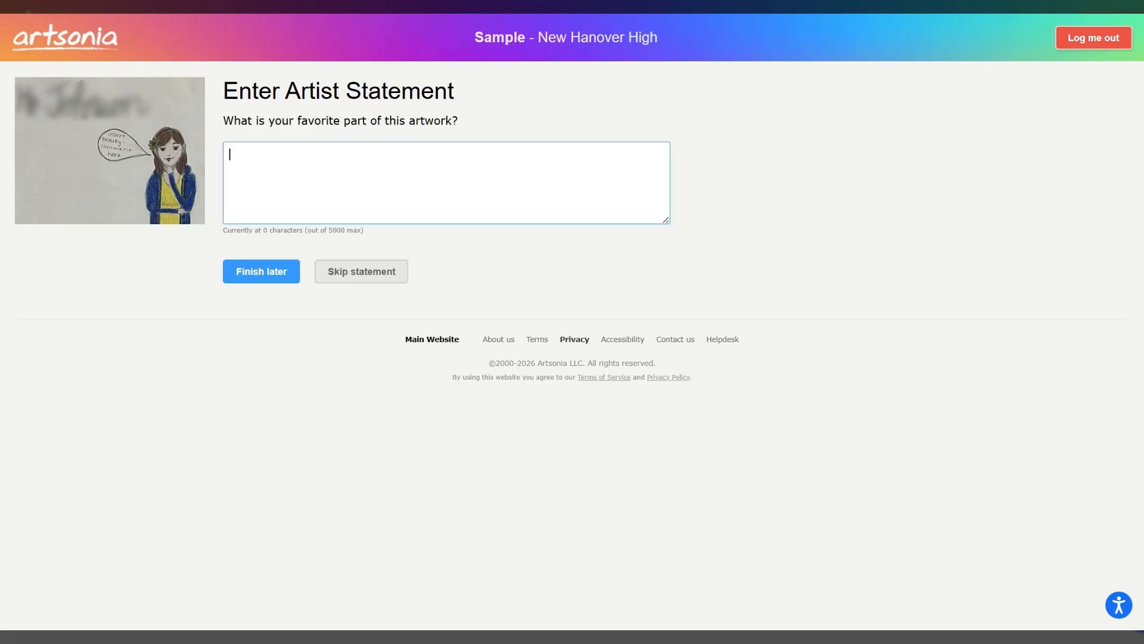
- Turn in "my dress." as the artist statement about the favorite part of the artwork
text(my)
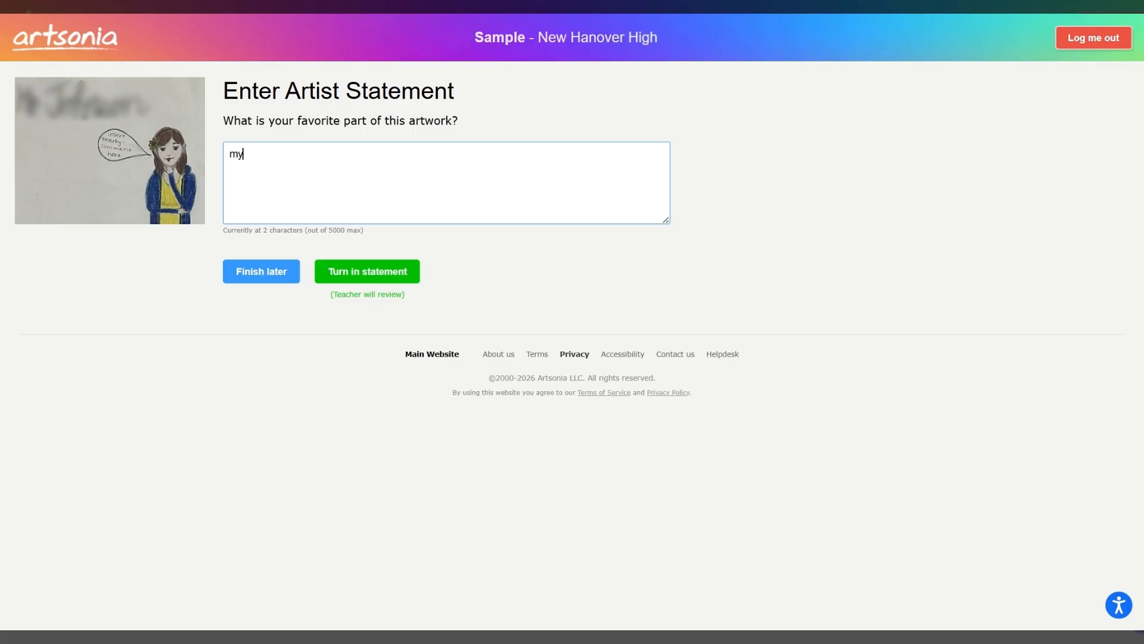
text( dress.)
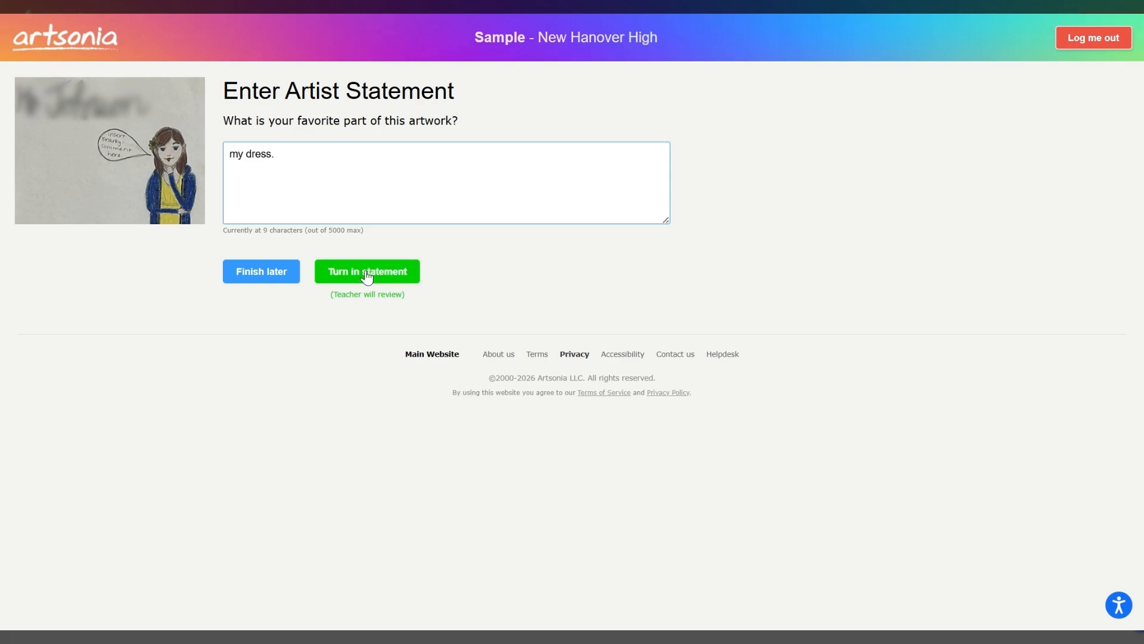
click(403, 287)
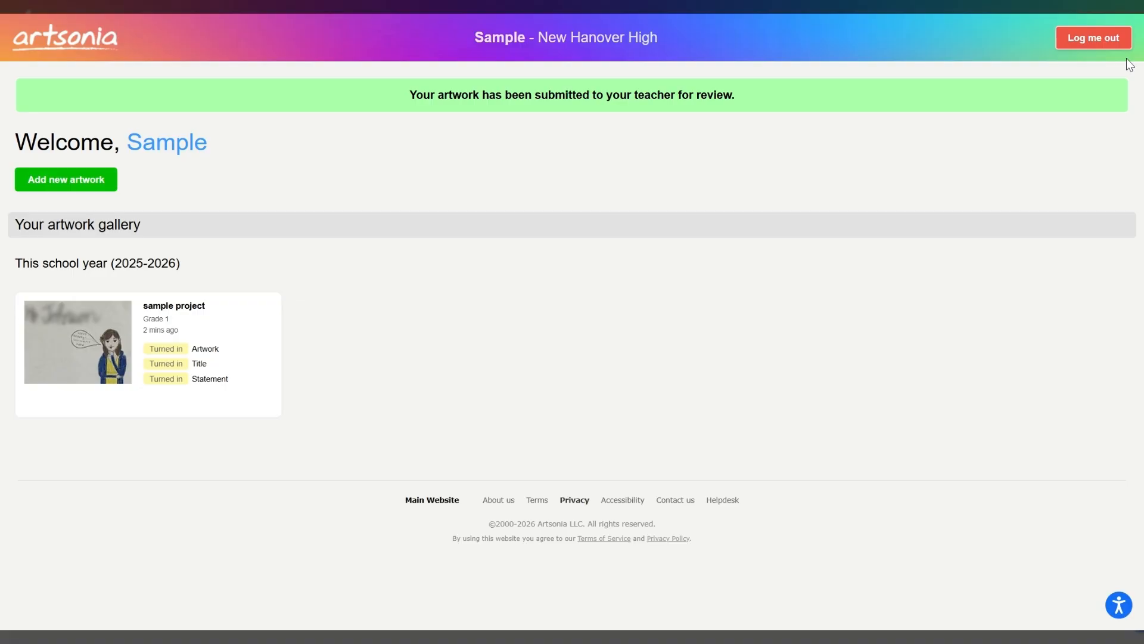
- Log out of the sample student's account and start a new student account assigned to the 1st grade class
click(1110, 43)
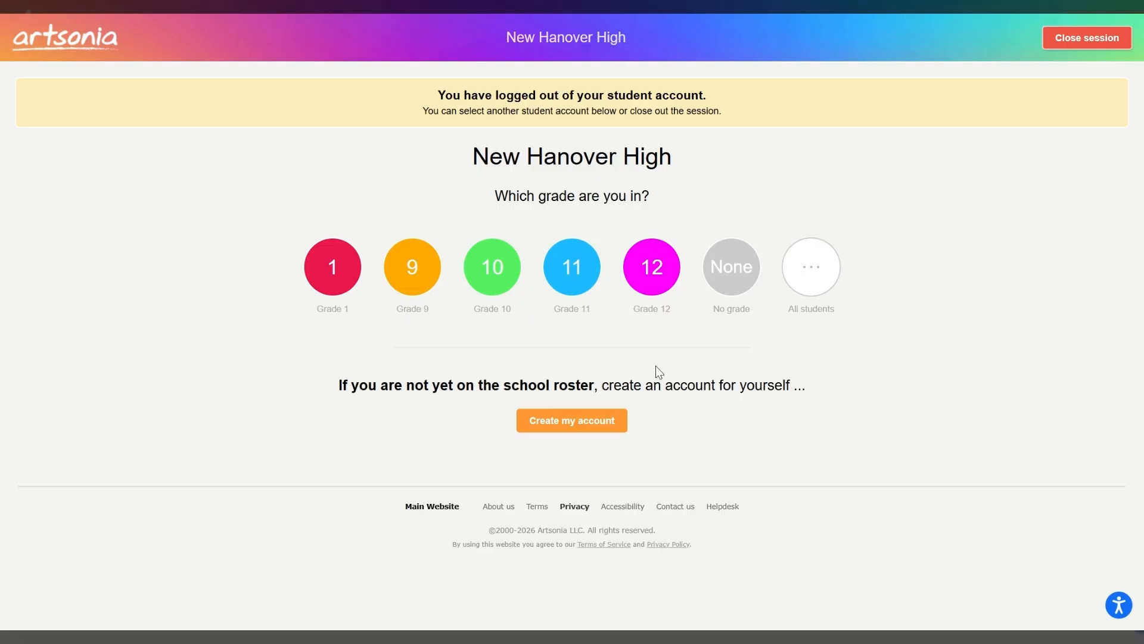
click(570, 422)
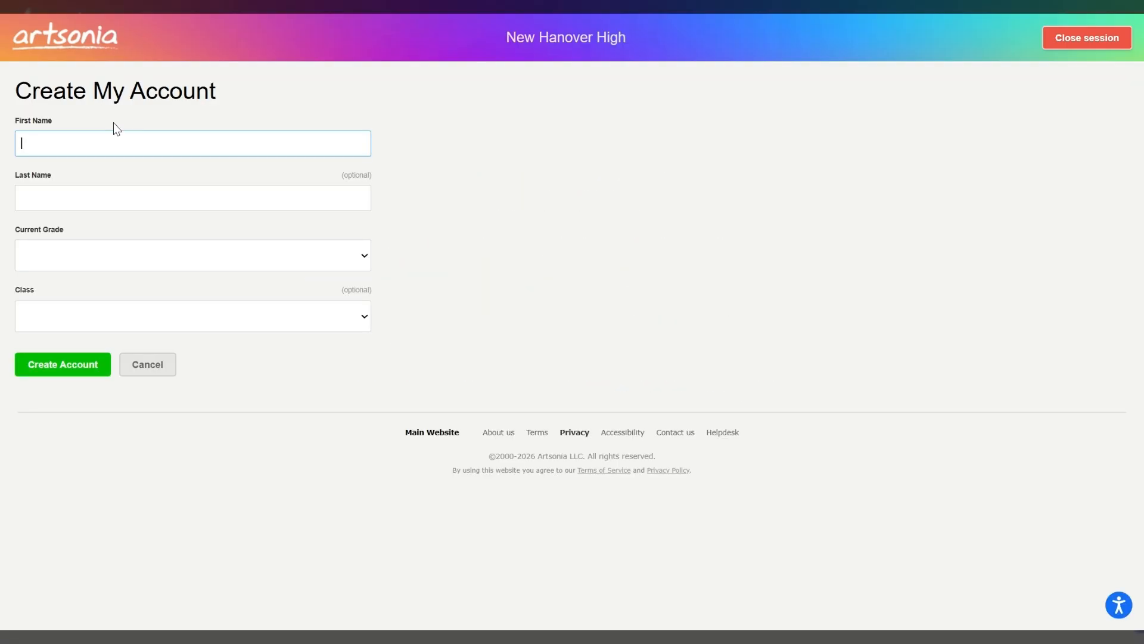
click(201, 317)
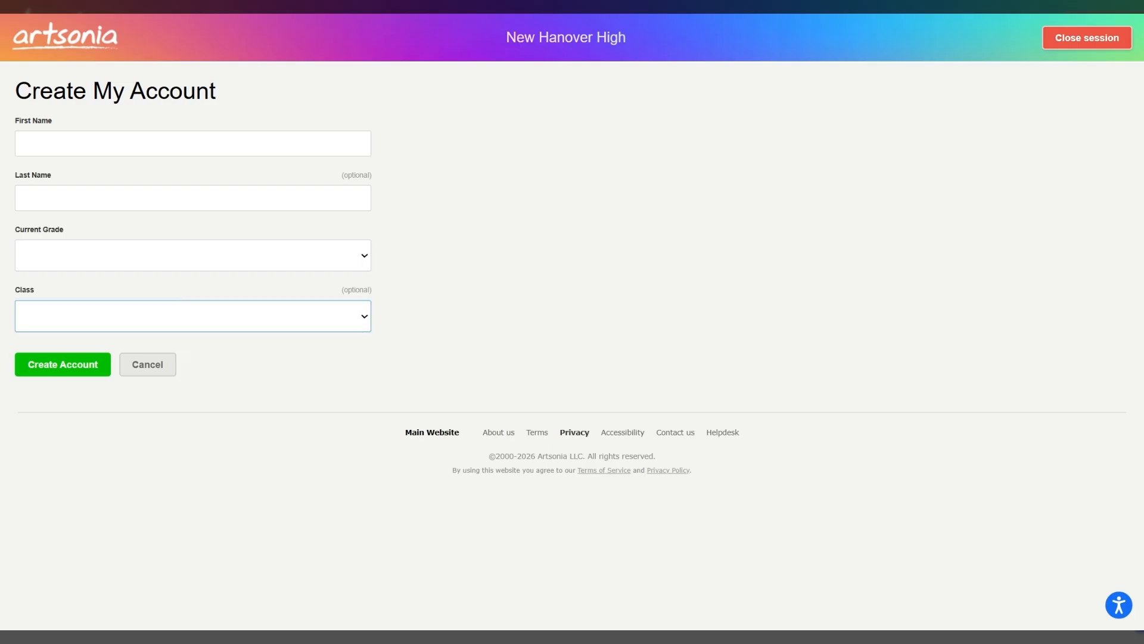
key(Down)
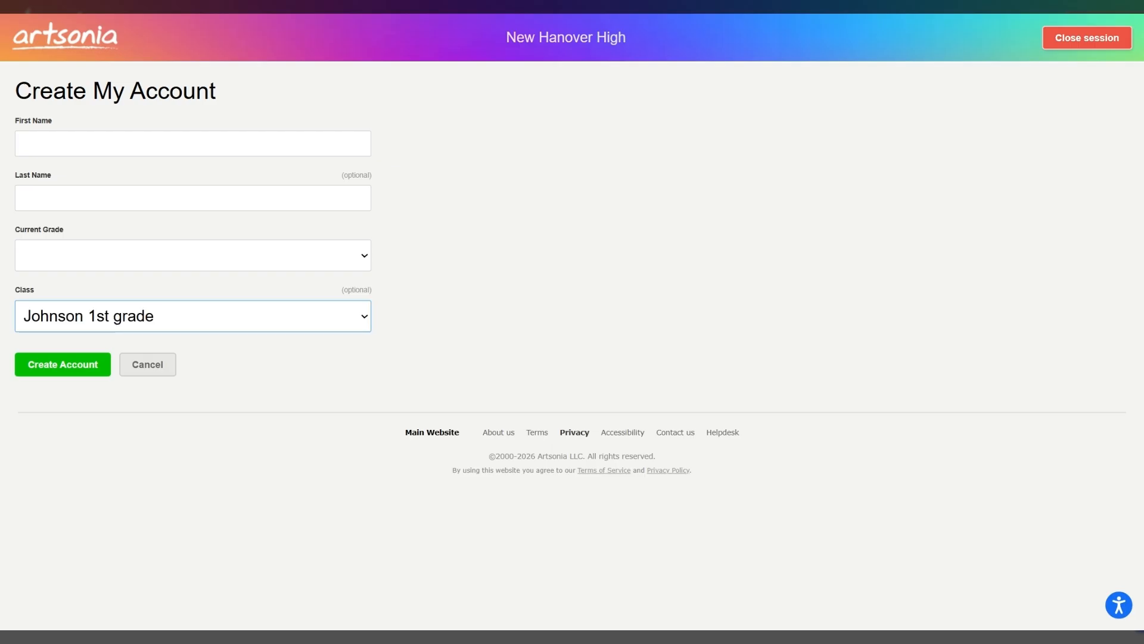
- Enter the new student's first and last name, set the current grade to Grade 1, and create the account
click(192, 143)
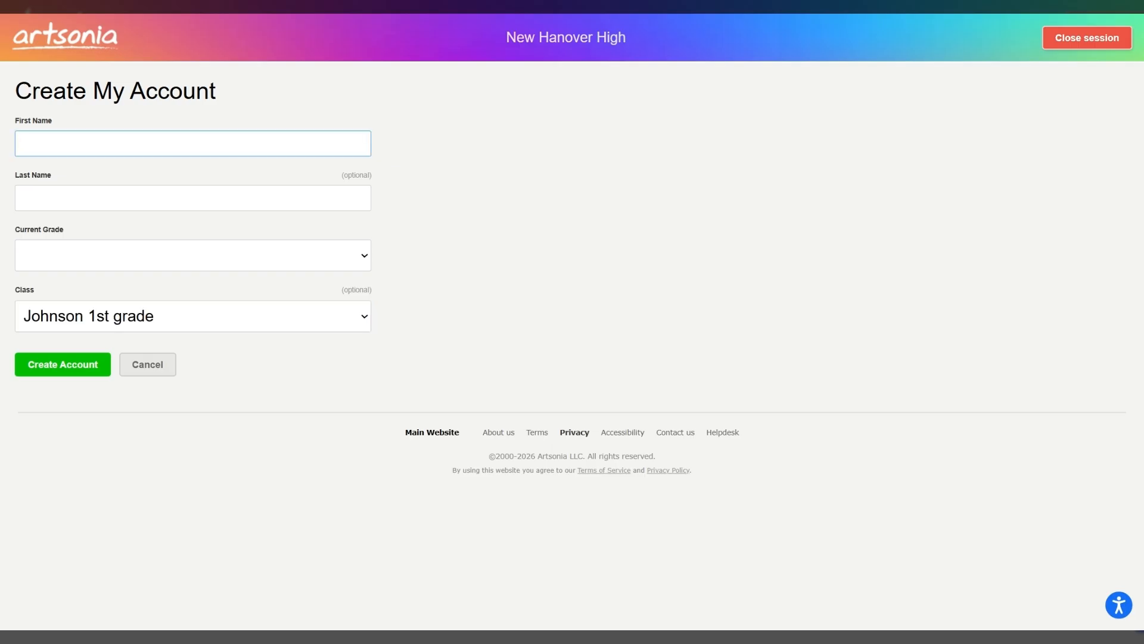
text(second)
key(Tab)
text(samp)
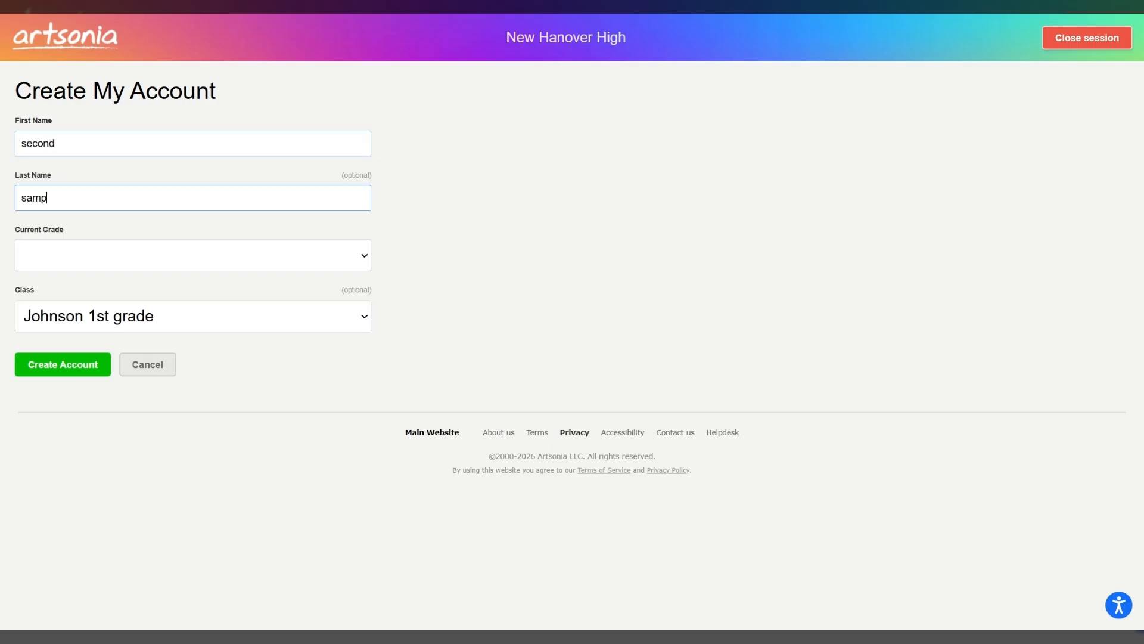
text(le)
key(Tab)
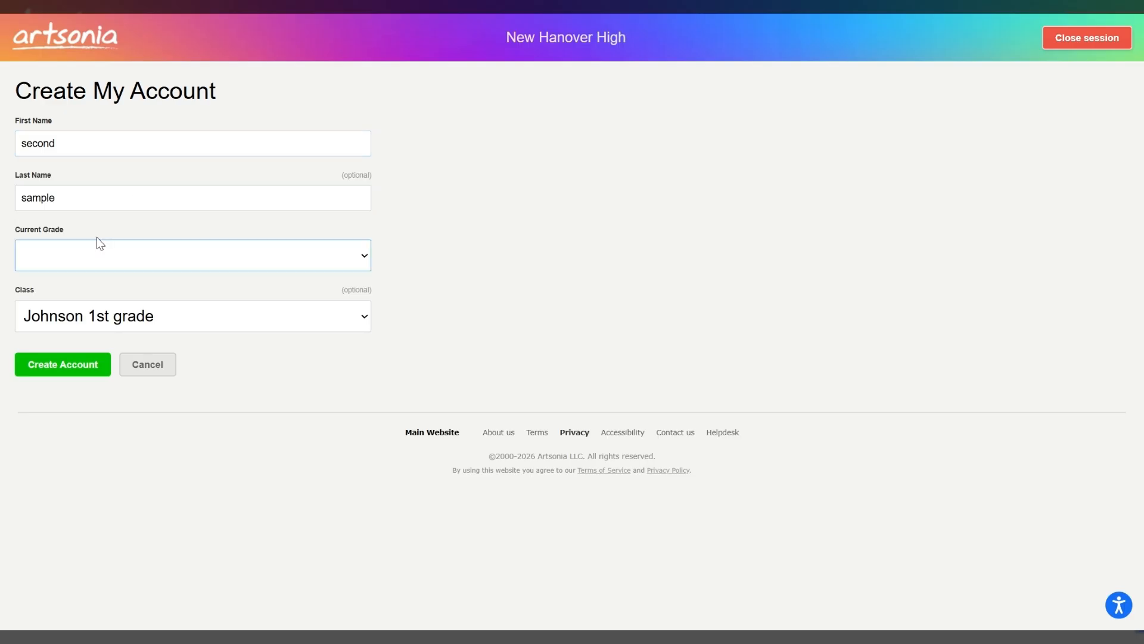
key(g)
click(66, 366)
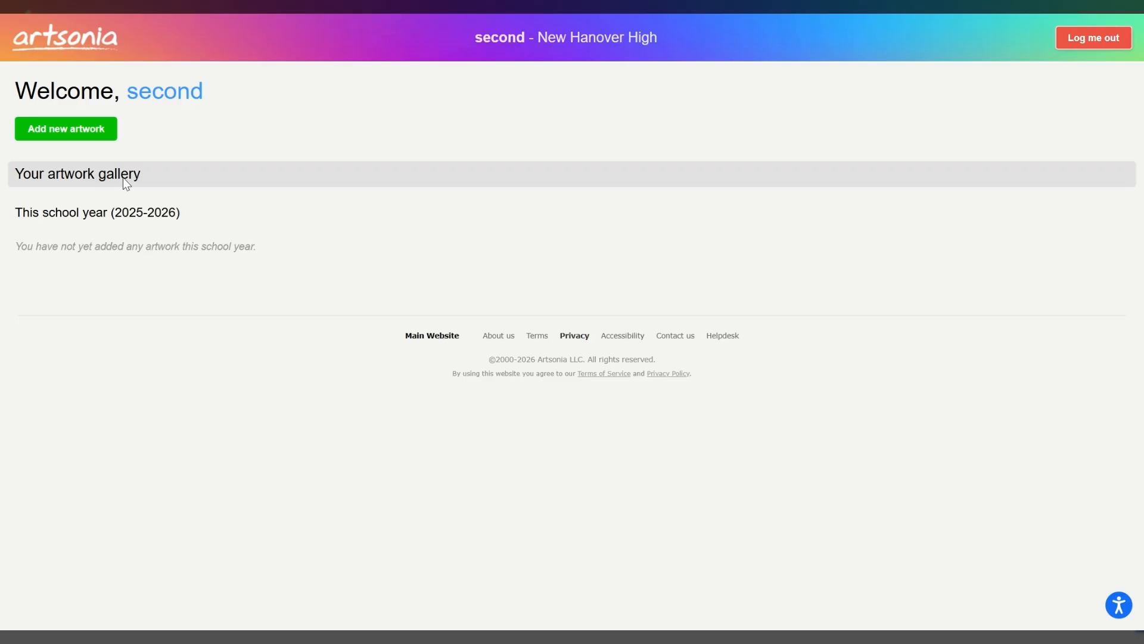
- View the projects the new student can add artwork to, and log out of that account
click(95, 138)
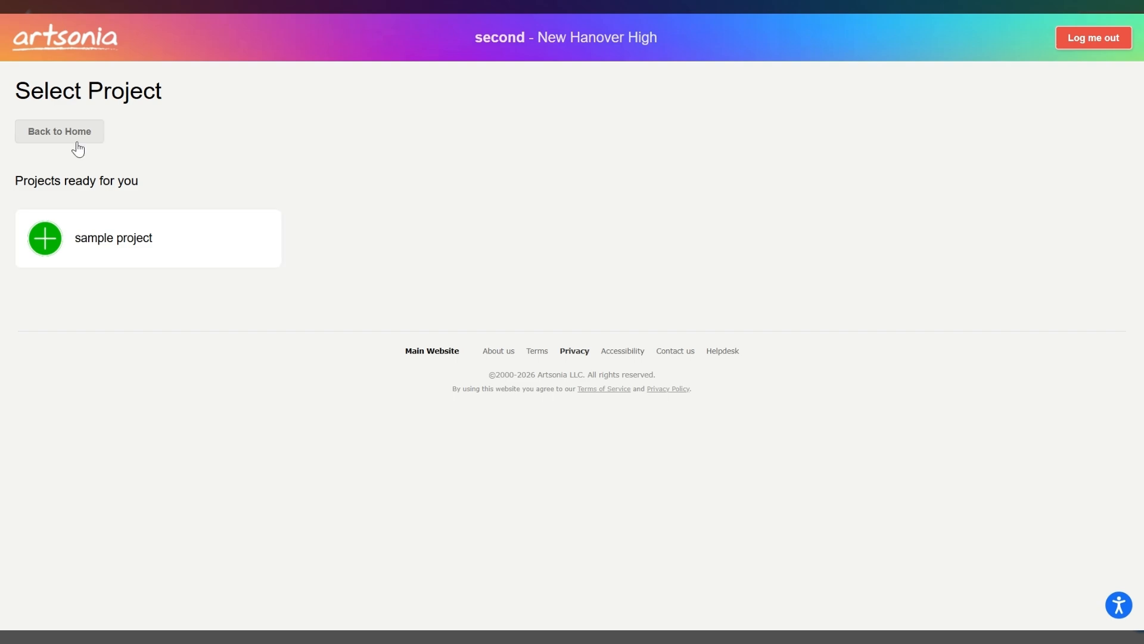
click(1103, 41)
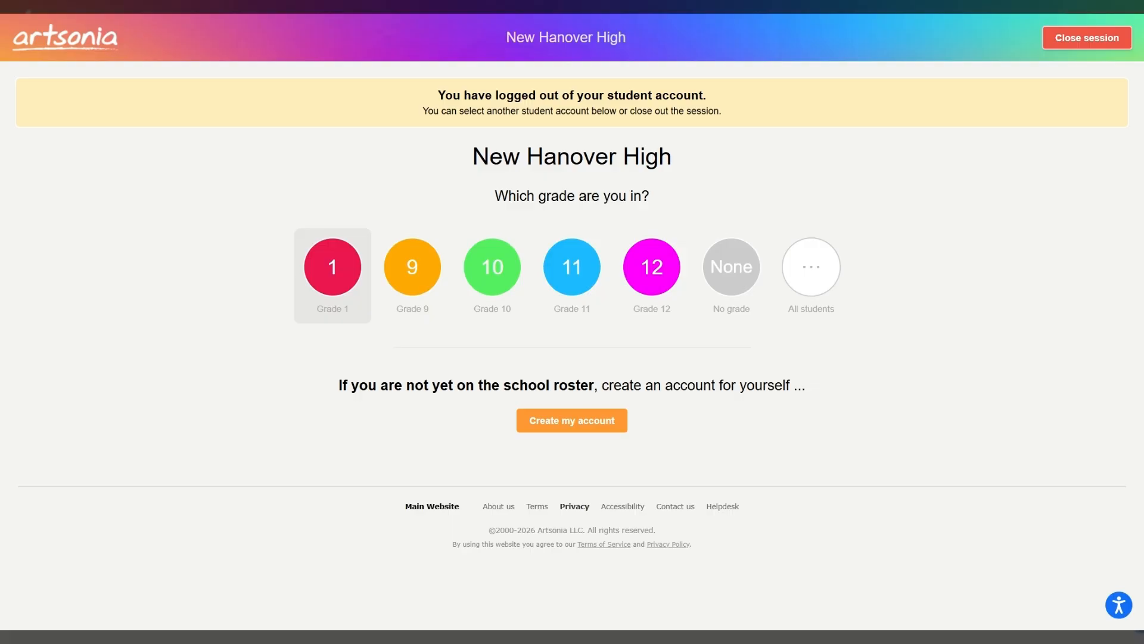
- Reenter as the sample student in the 1st grade class under Grade 1 and view the projects for new artwork
click(333, 268)
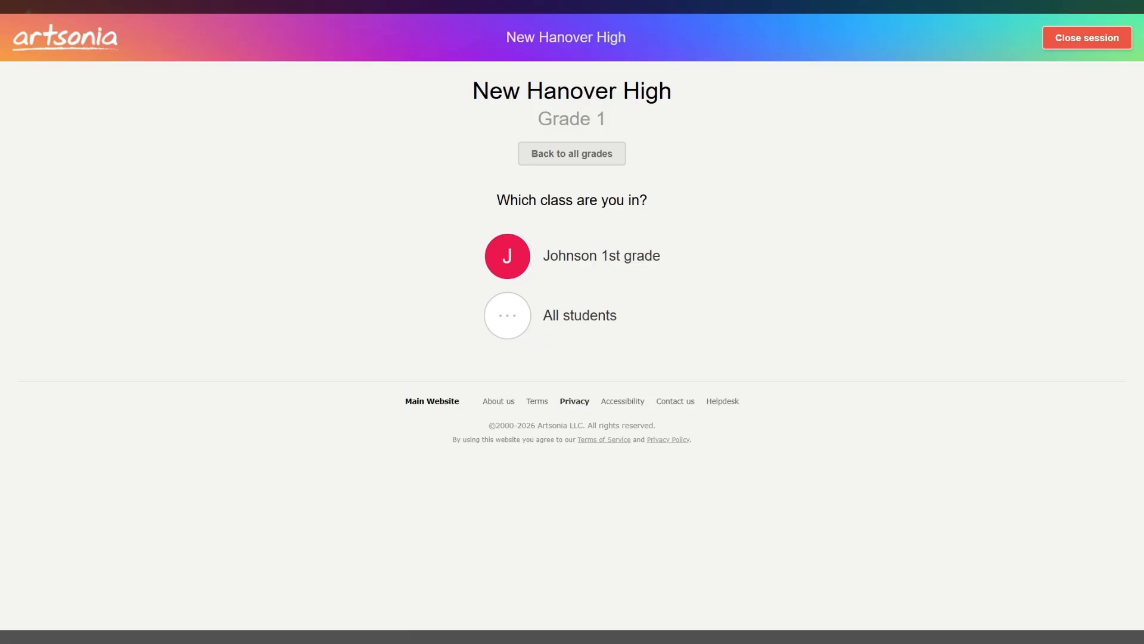
click(405, 253)
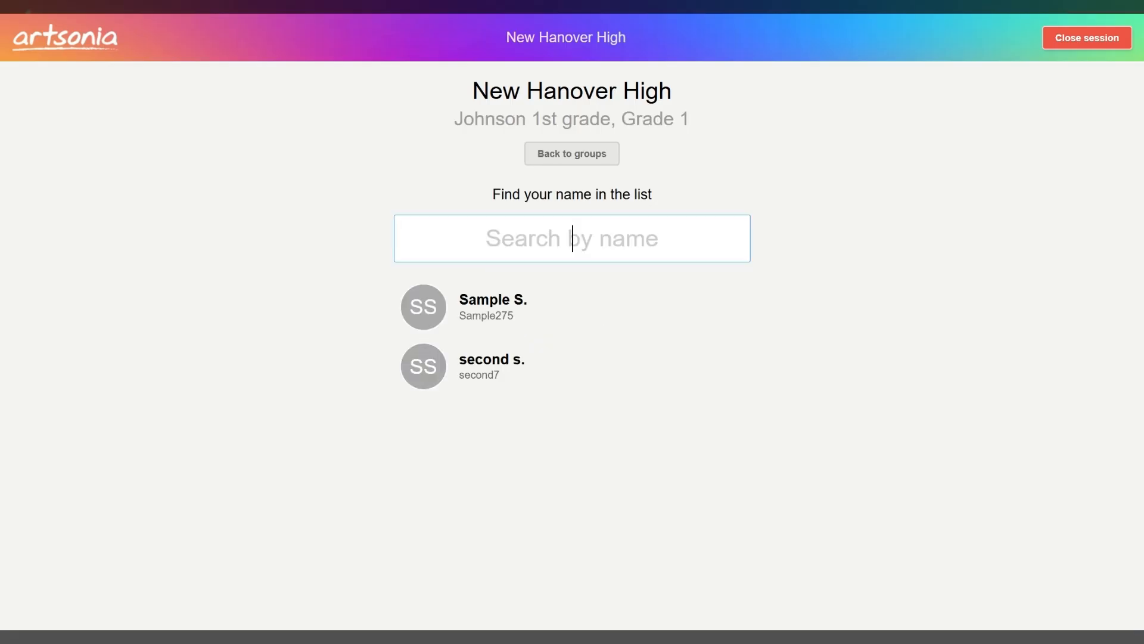
click(498, 335)
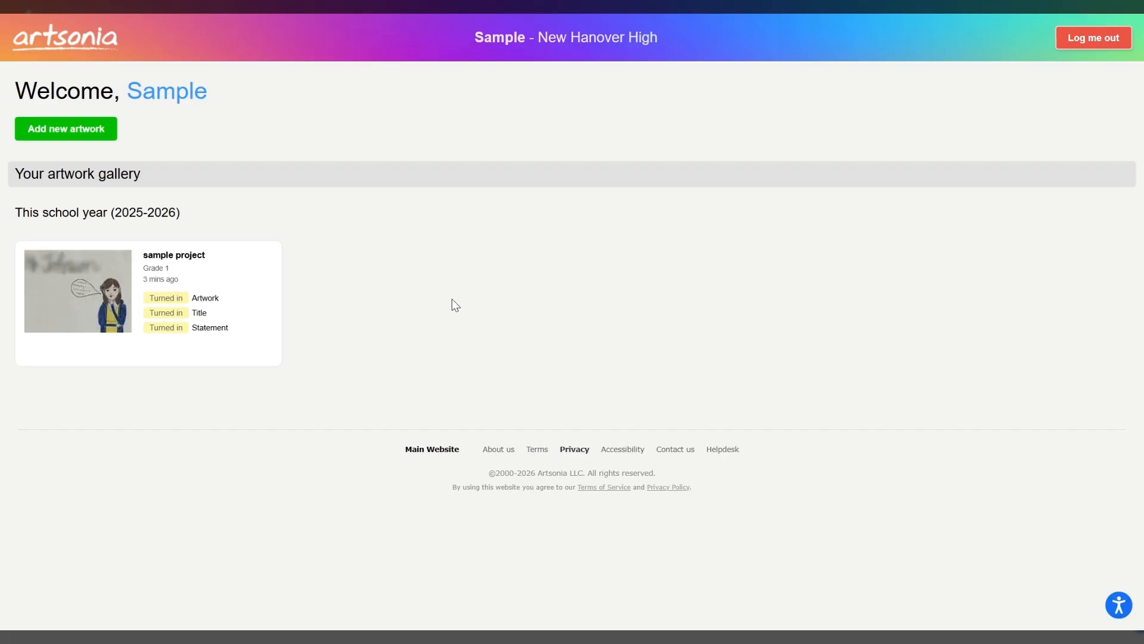
click(77, 139)
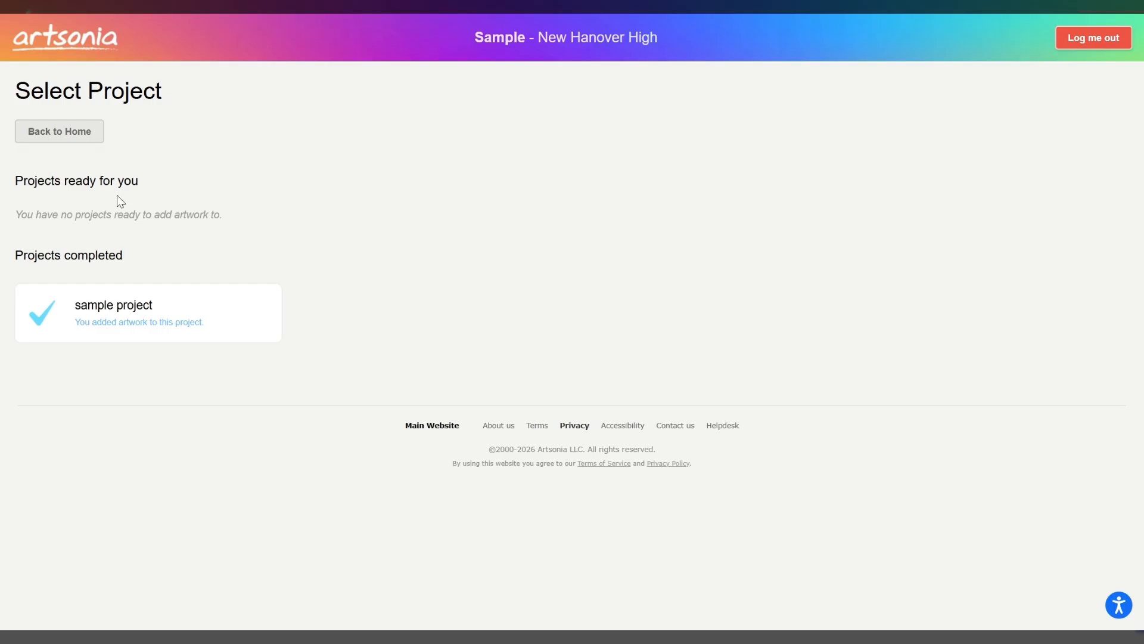
- Return to the student home page and view the details of the submitted sample project artwork
click(76, 141)
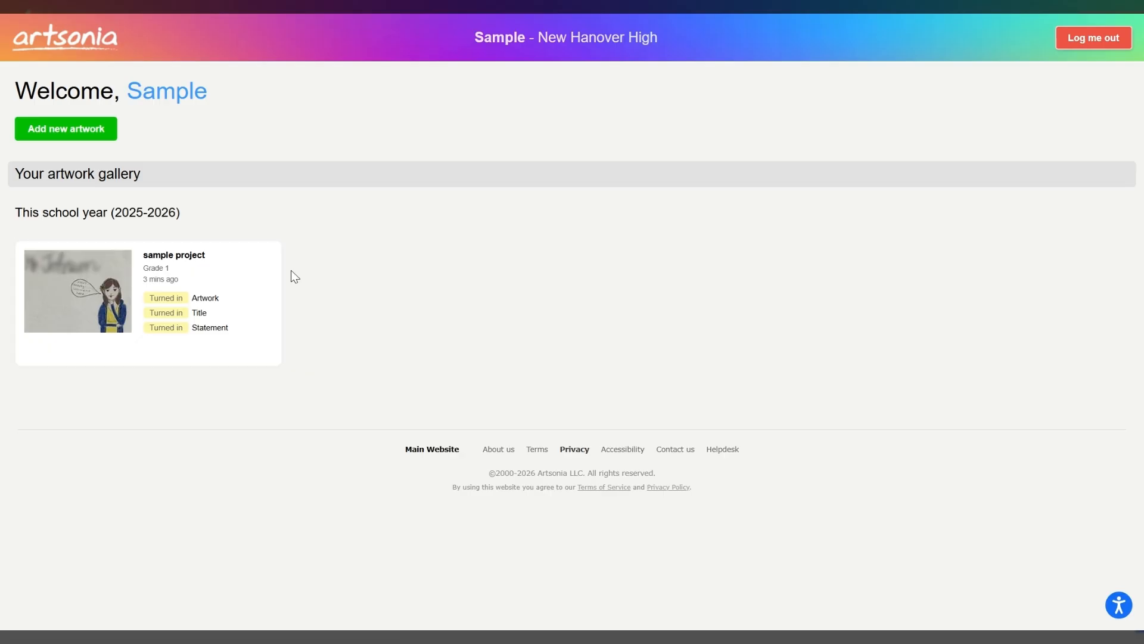
click(111, 293)
click(116, 233)
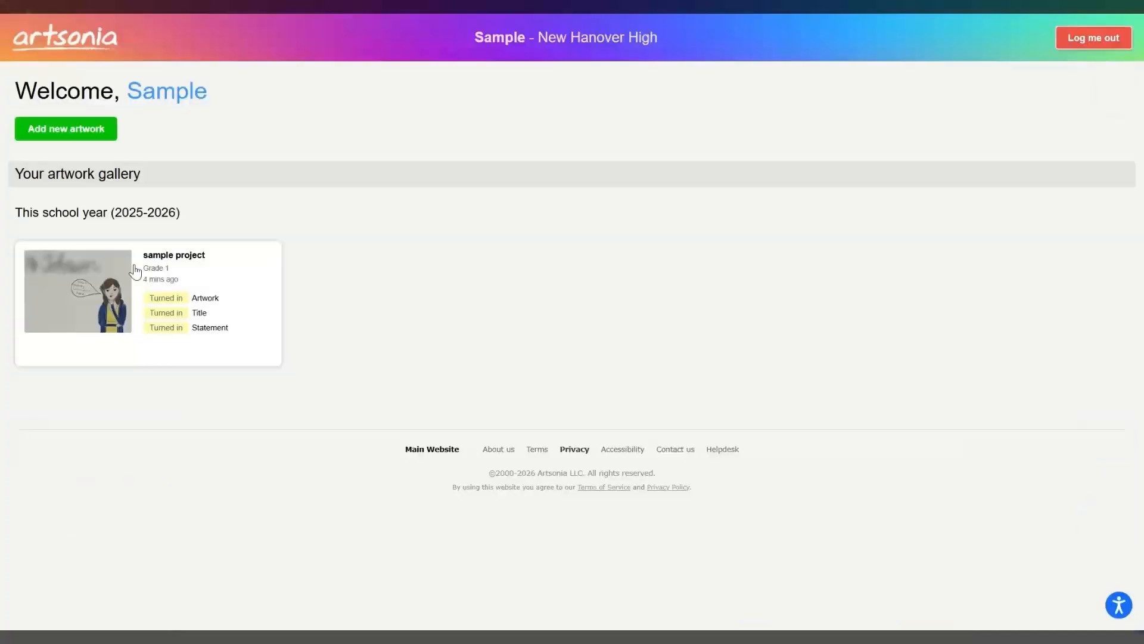
click(124, 269)
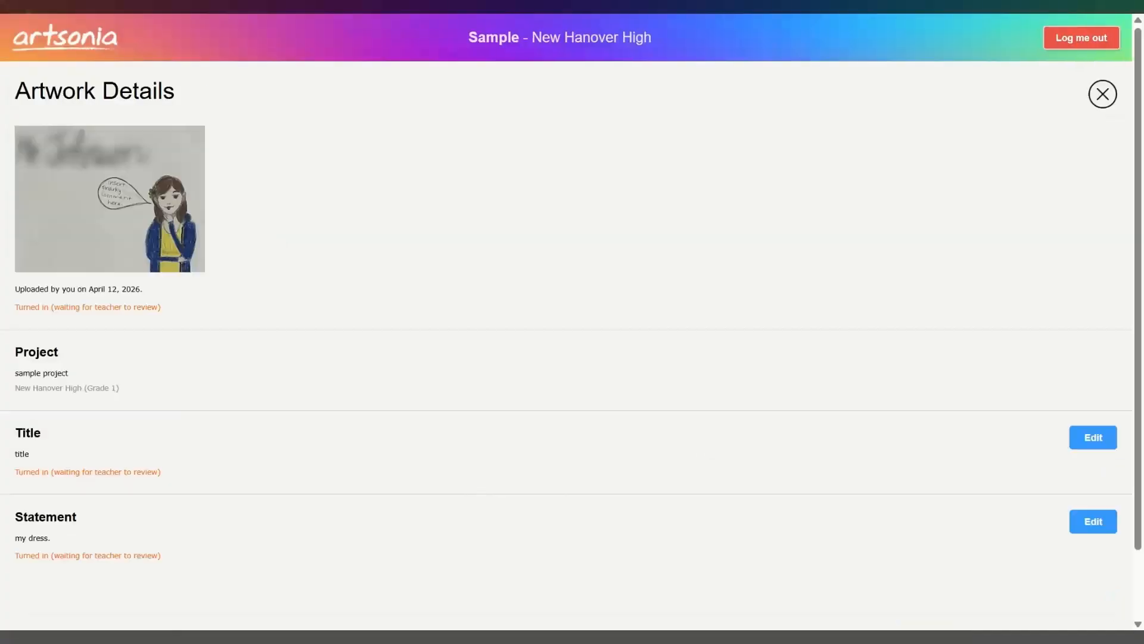
click(145, 199)
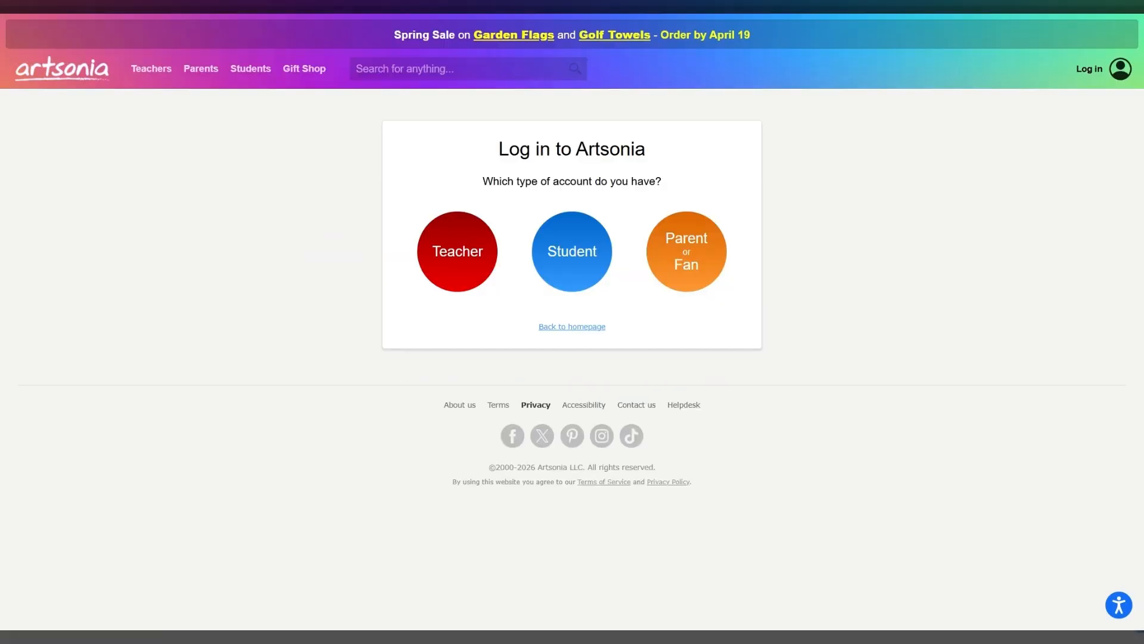
- Log in to the teacher account with the saved credentials and open the sample project among this year's projects
click(451, 251)
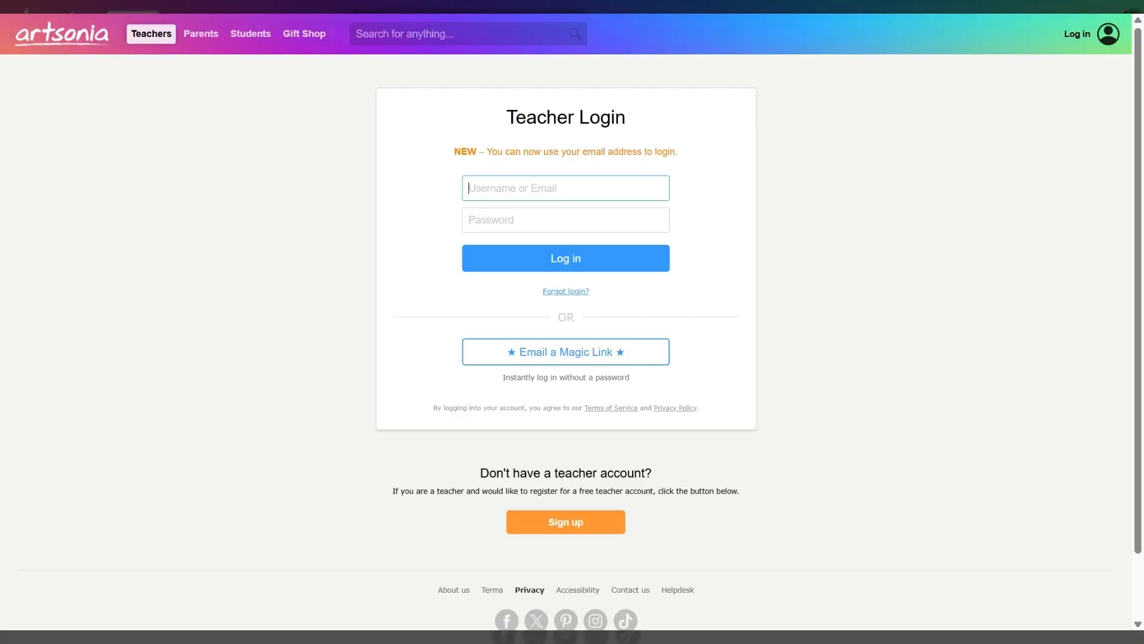
click(534, 262)
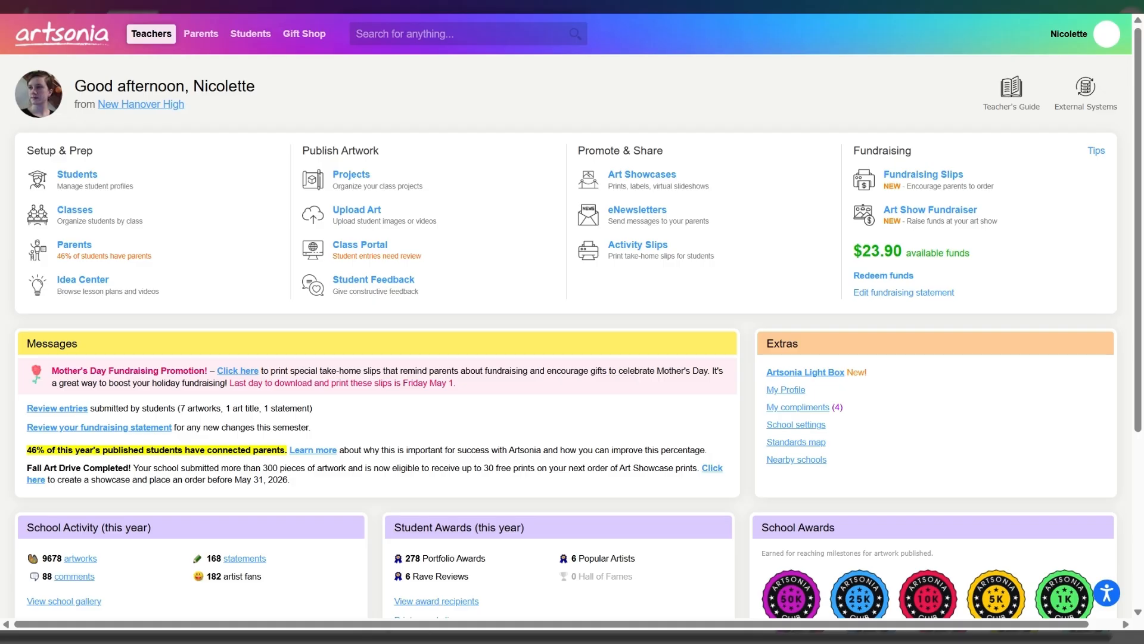
click(352, 180)
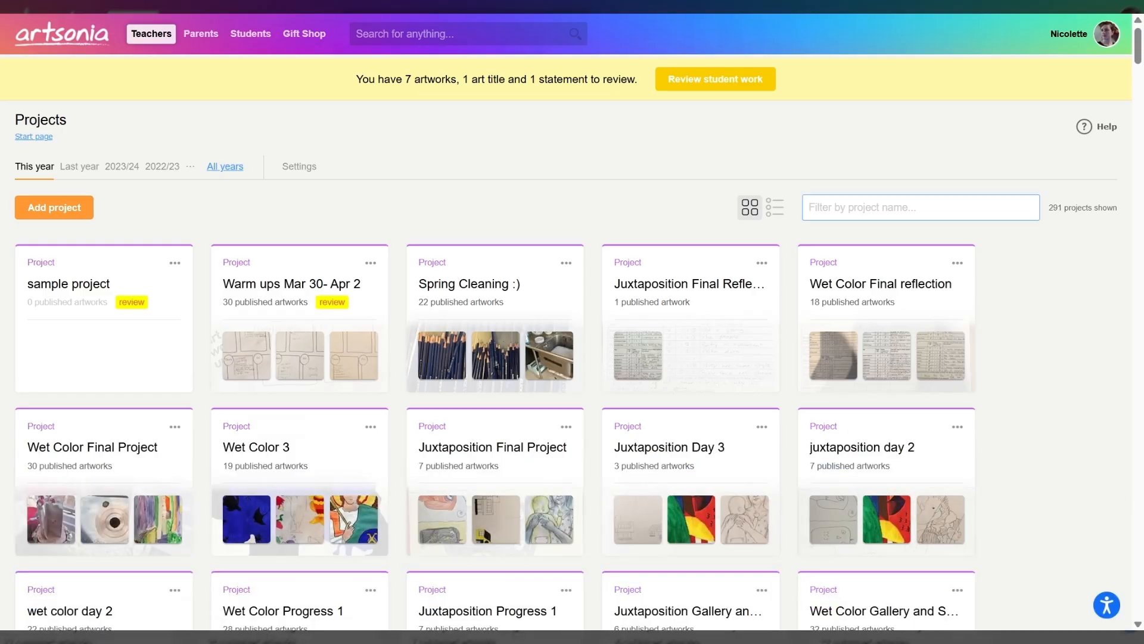
click(72, 295)
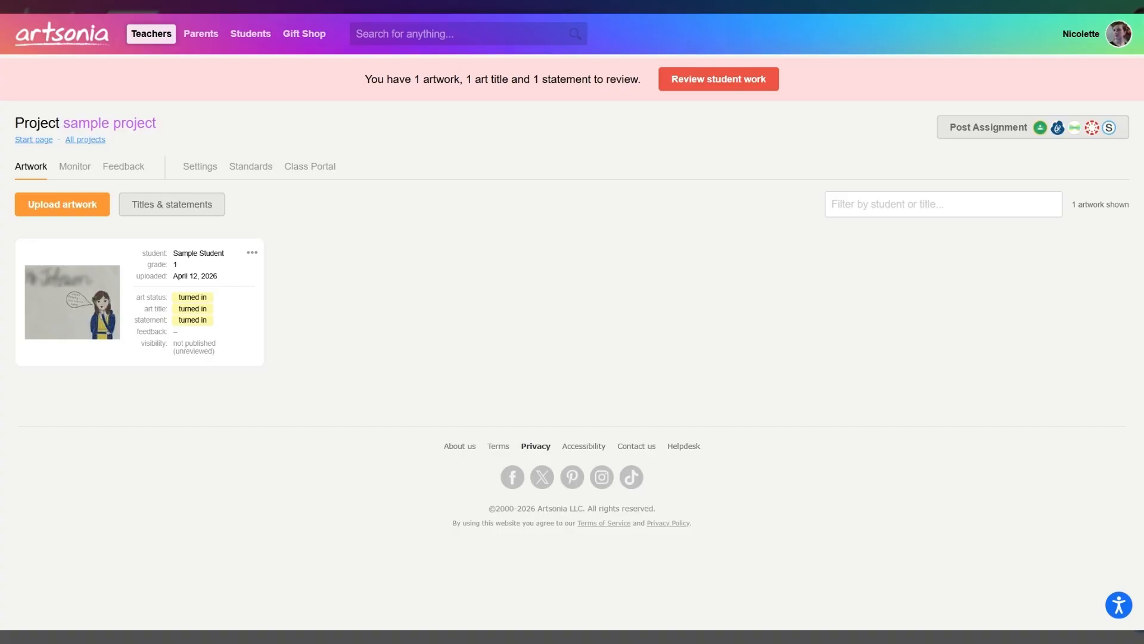
- Return to the teacher start page and open the student entries awaiting review at the sample student's entry
key(alt+Left)
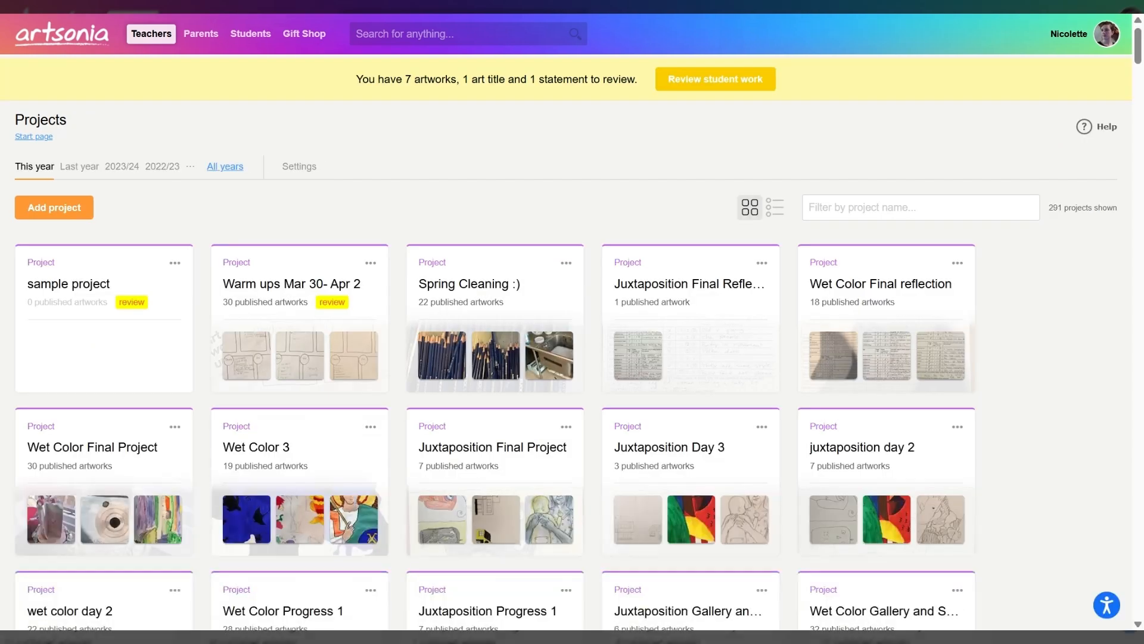
key(alt+Left)
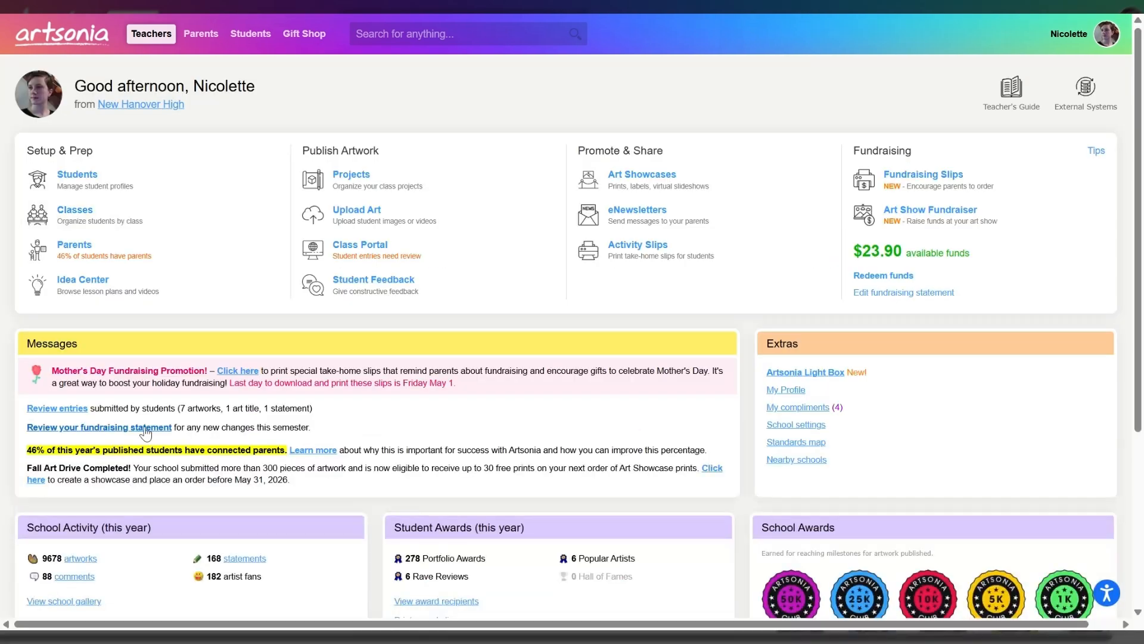
click(71, 409)
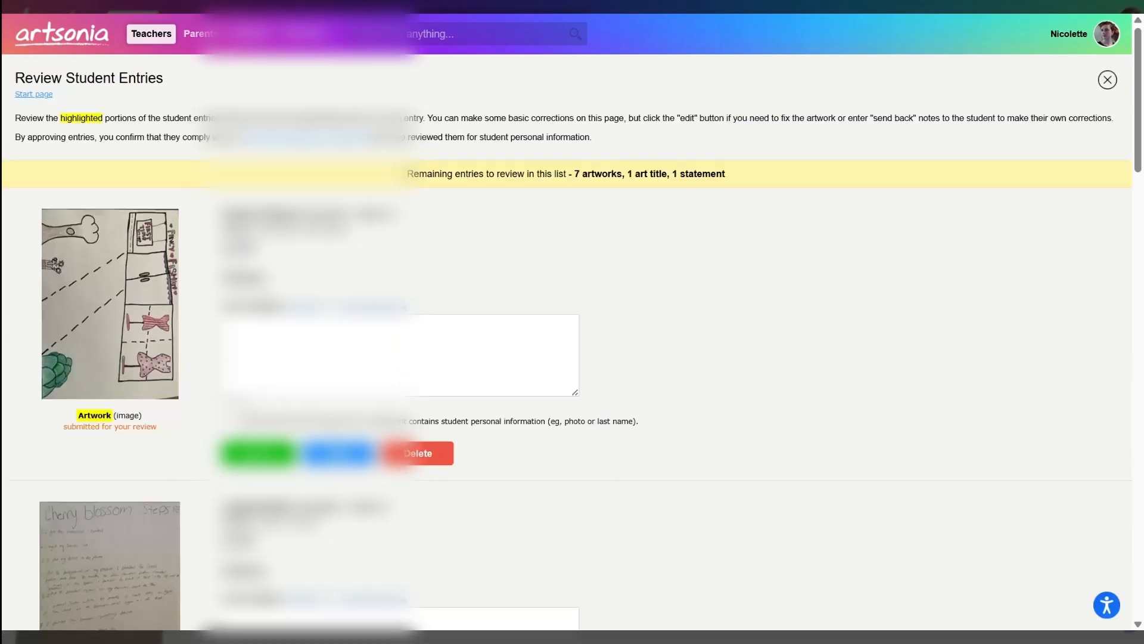
scroll(572, 322, down, 10)
scroll(76, 383, down, 5)
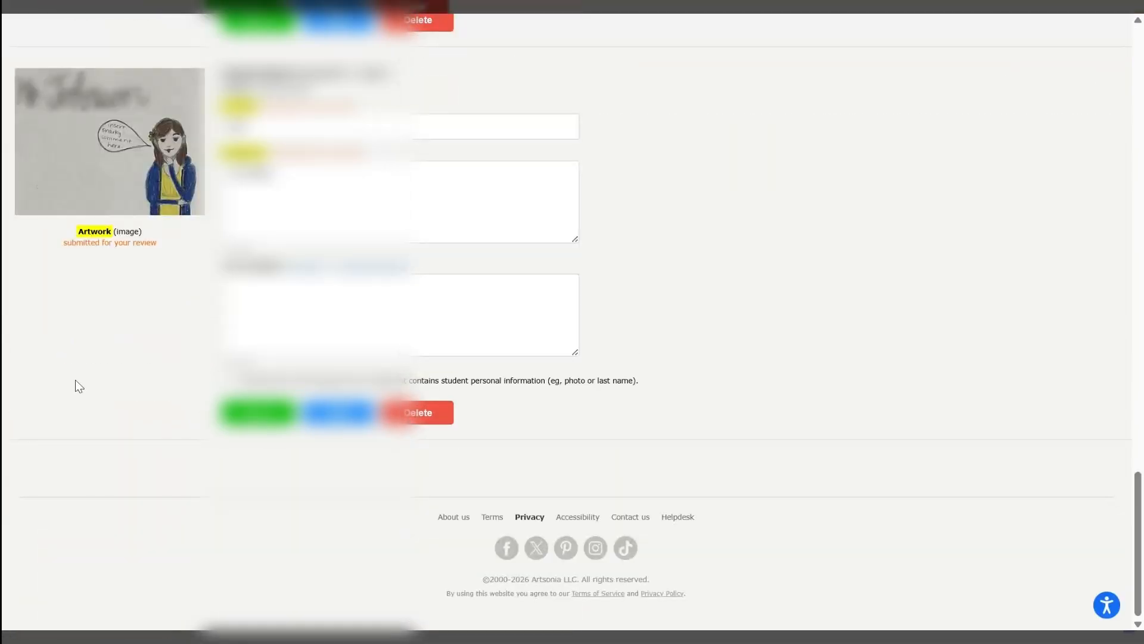
scroll(133, 268, up, 1)
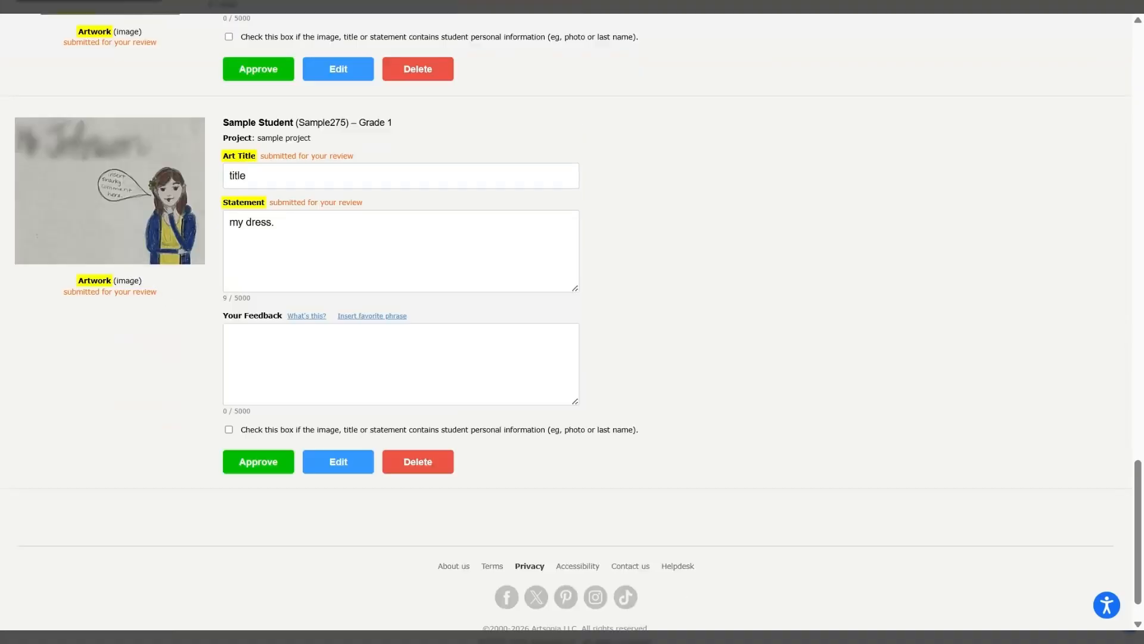
- Change the art title of the sample student's entry to "title improvment" in the review list
click(246, 176)
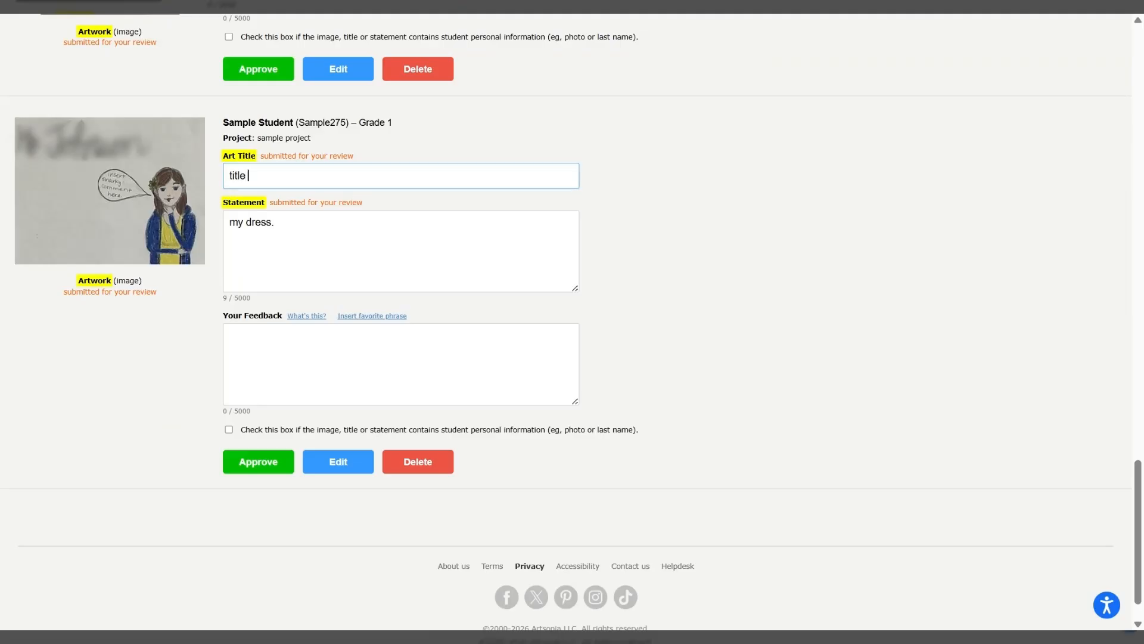
text(improvment)
click(280, 223)
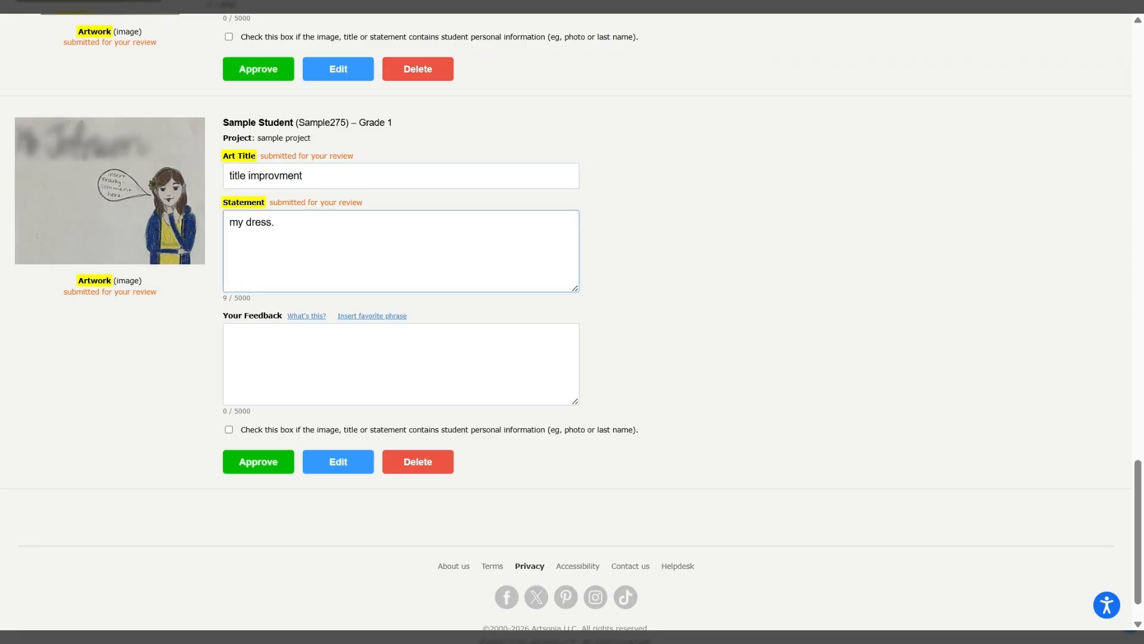
click(298, 352)
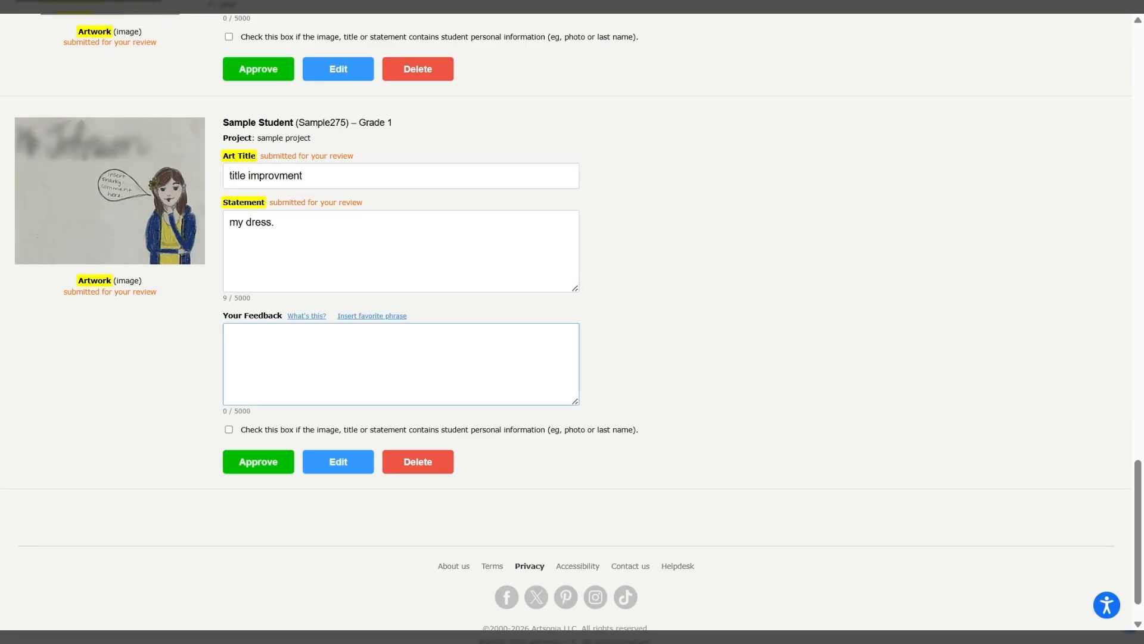
- Mark the sample student's entry in the review list as containing student personal information
scroll(270, 453, up, 1)
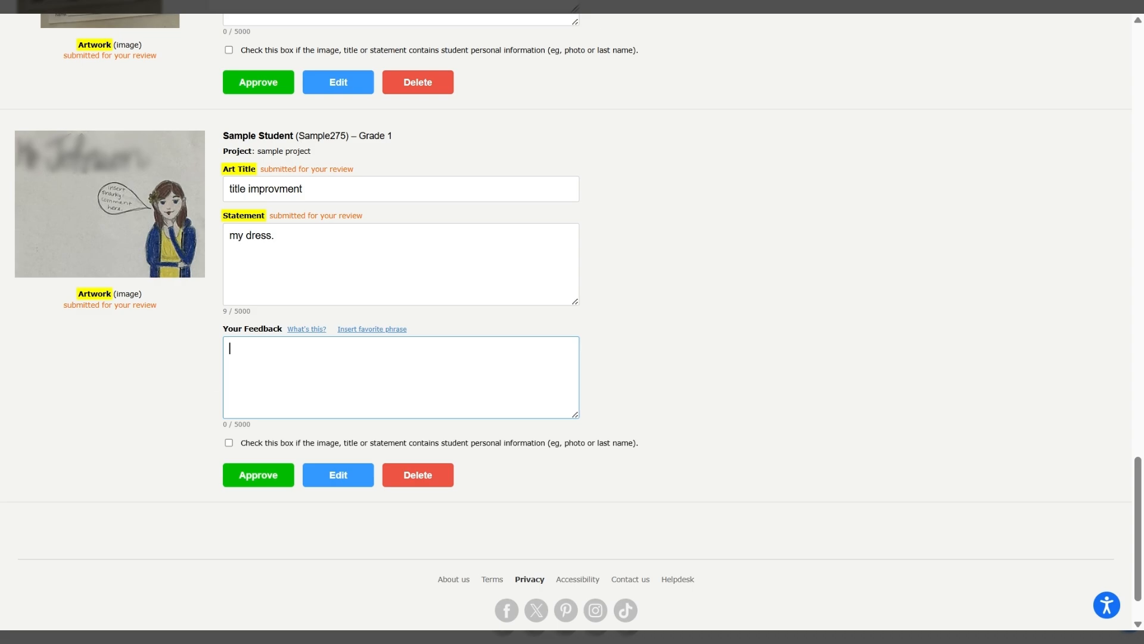
click(205, 374)
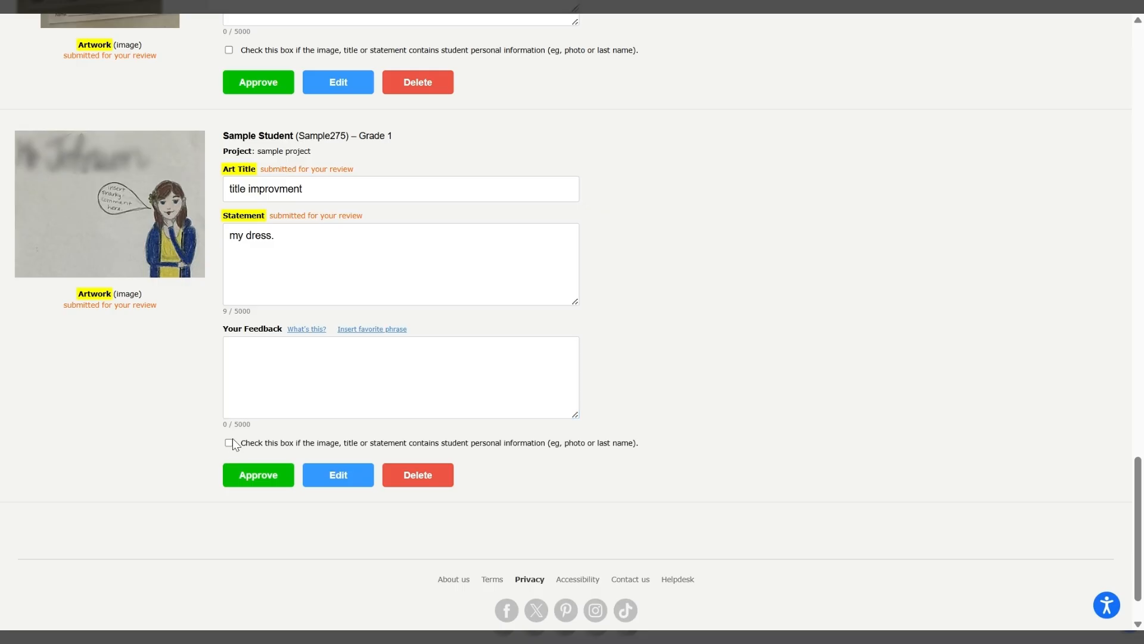
click(229, 443)
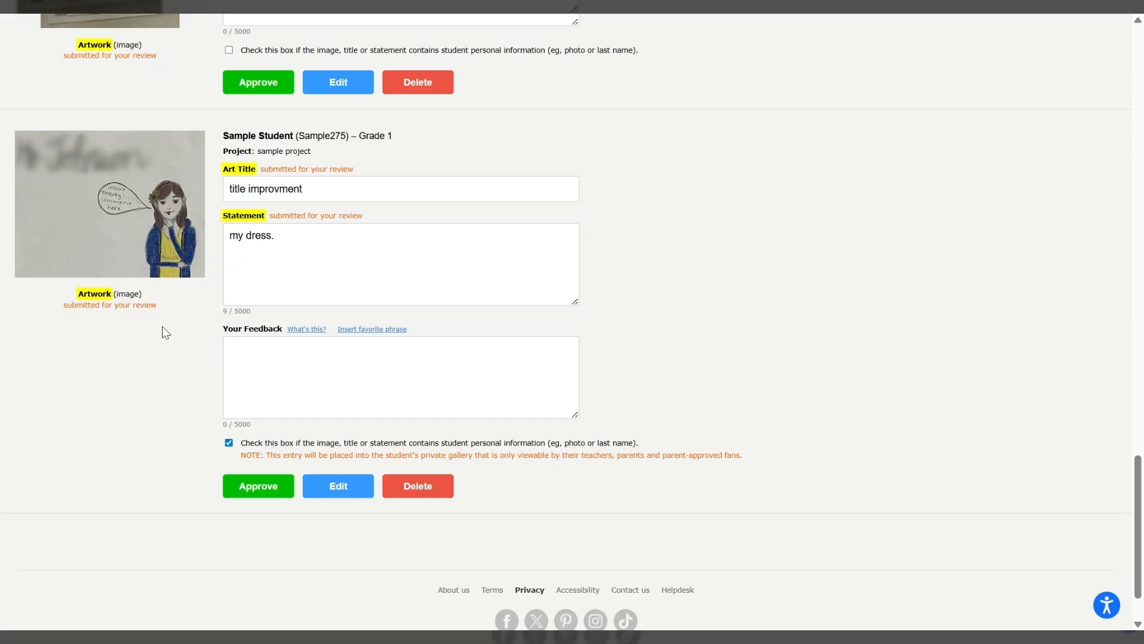
click(278, 362)
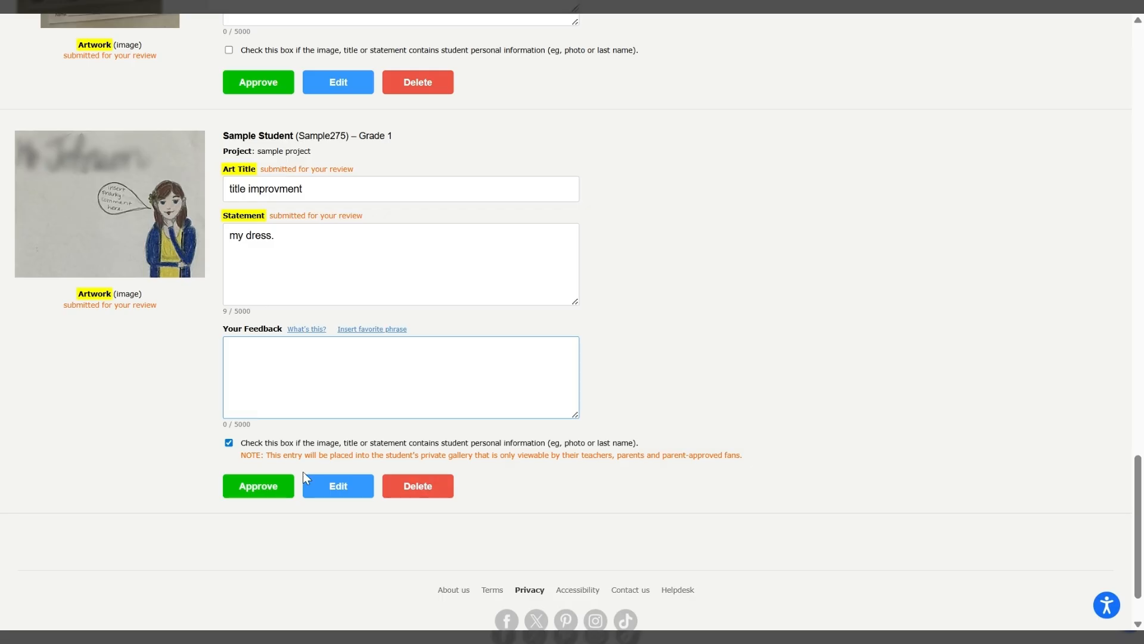
- Open the sample student's entry for editing and set its artwork to send back with the instruction "please redo"
click(335, 485)
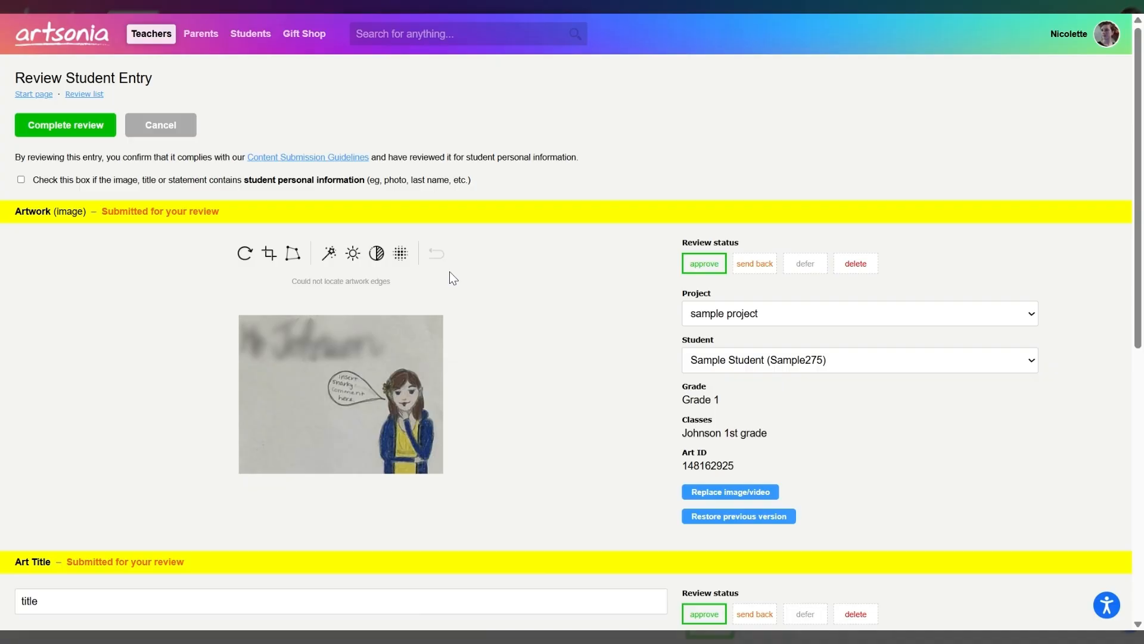
scroll(507, 297, down, 1)
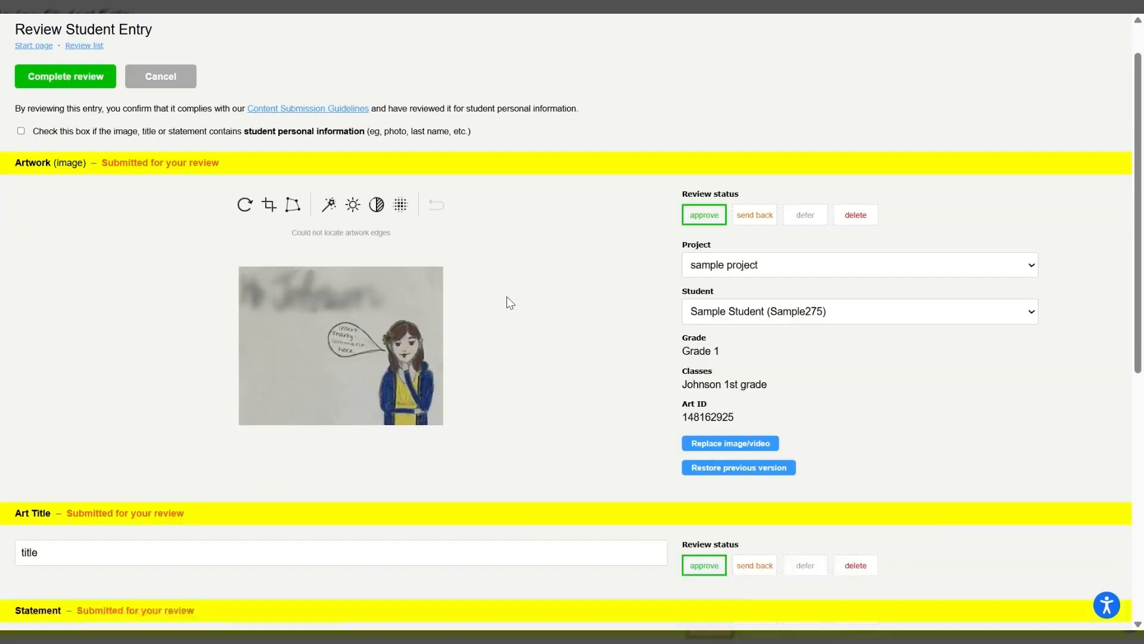
click(754, 213)
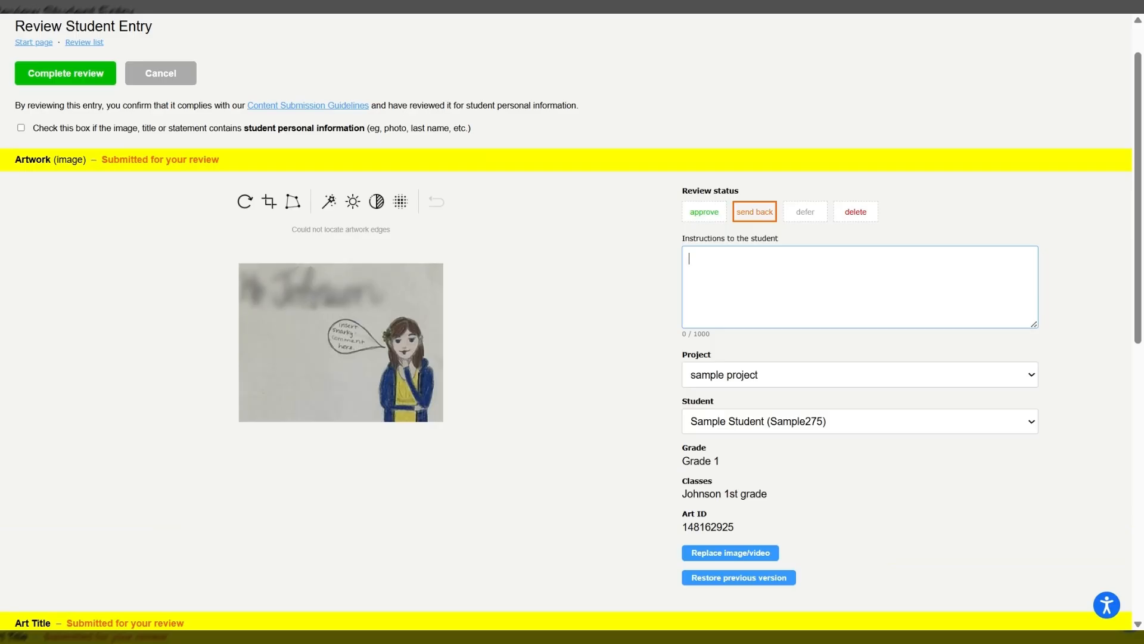
text(please redo)
- Try moving the artwork to the Psychological Landscape project, and set the project back to sample project
scroll(572, 321, down, 2)
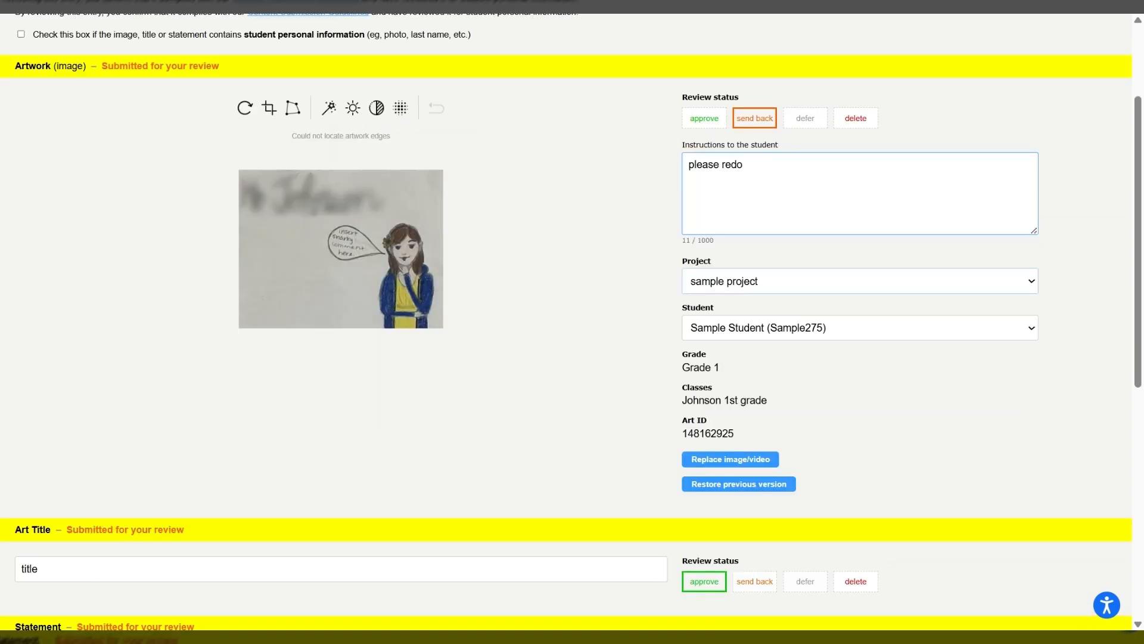
click(783, 279)
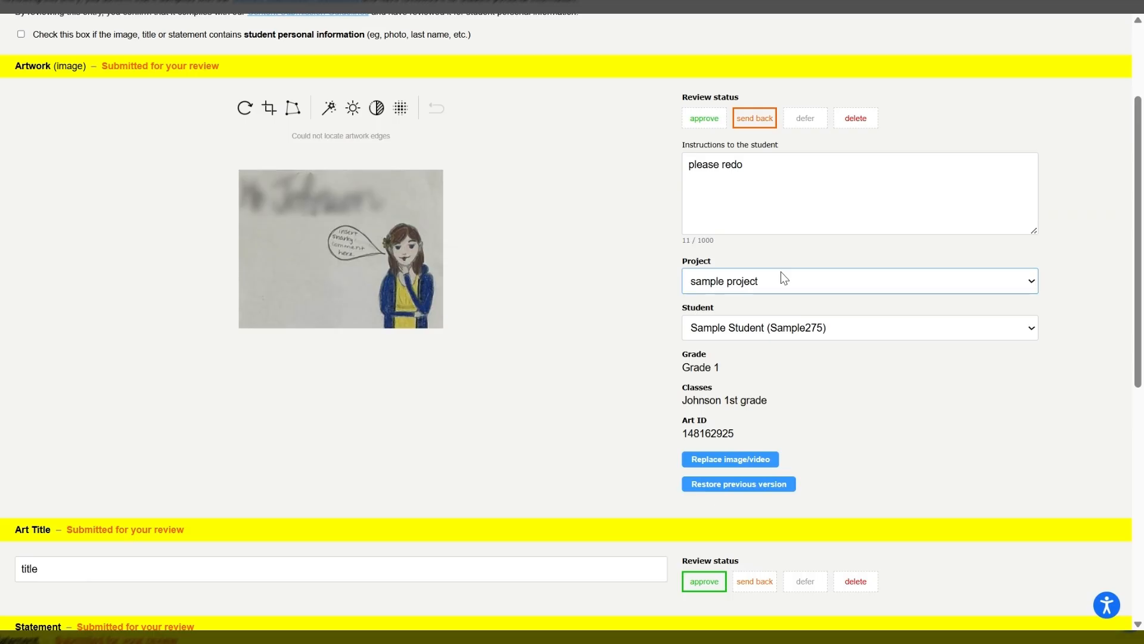
click(785, 249)
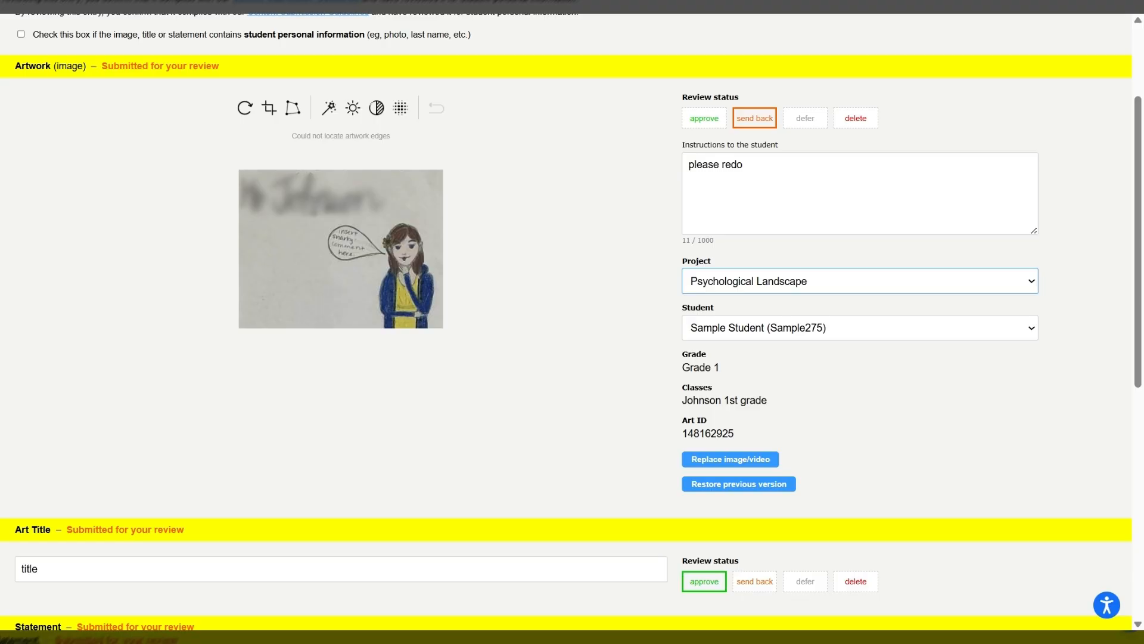
click(776, 355)
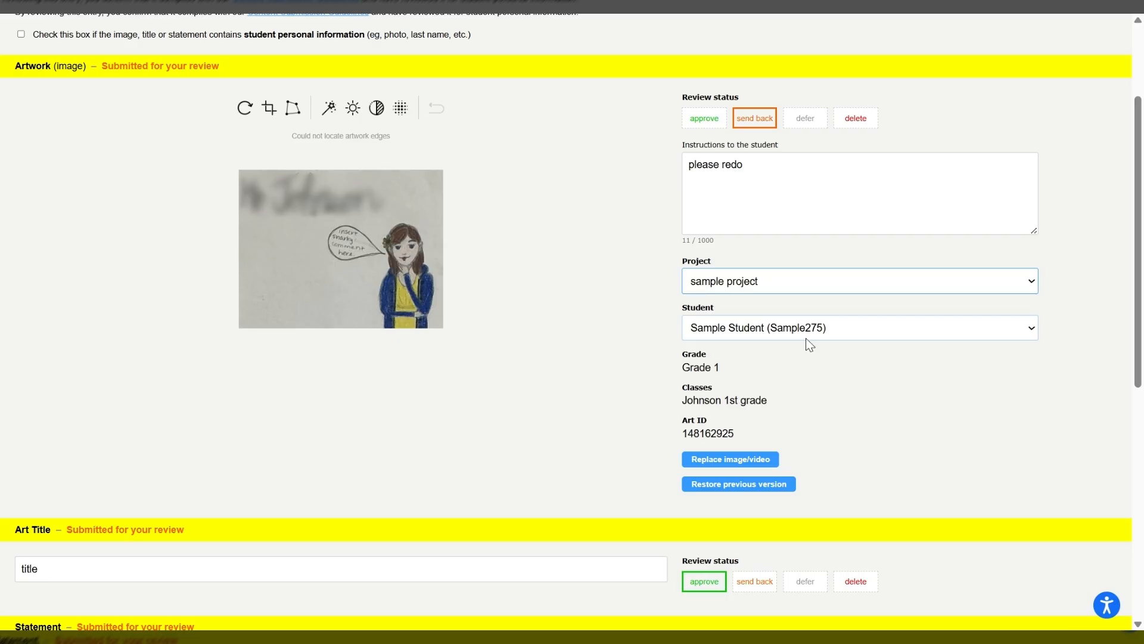
- Reassign the artwork to the second sample student, and set the art title and statement review statuses to send back
click(807, 327)
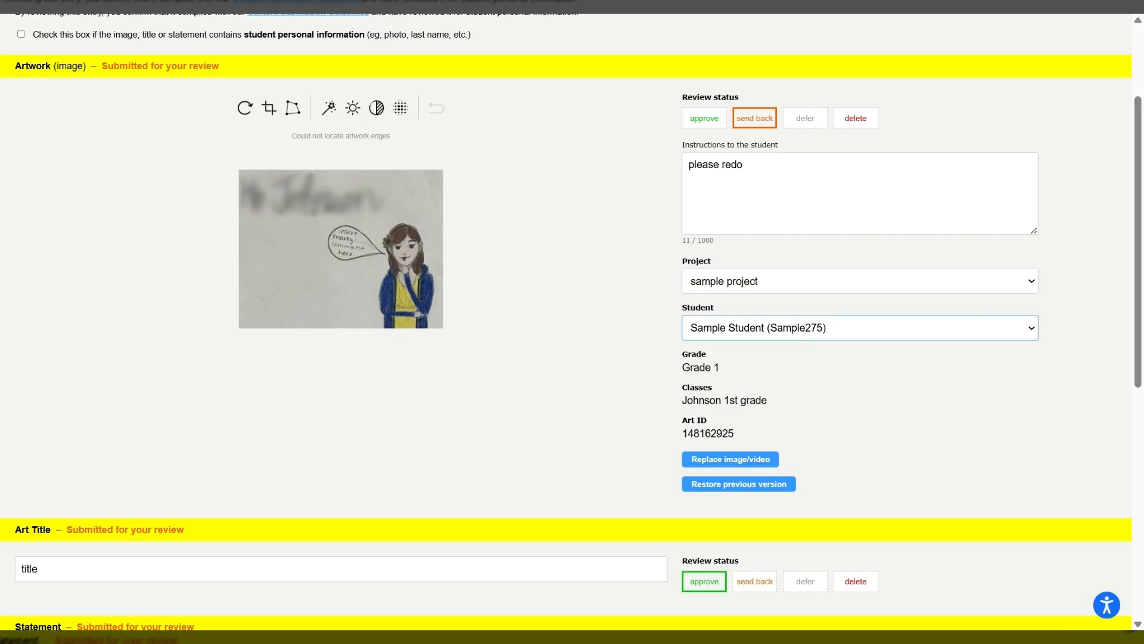
click(771, 29)
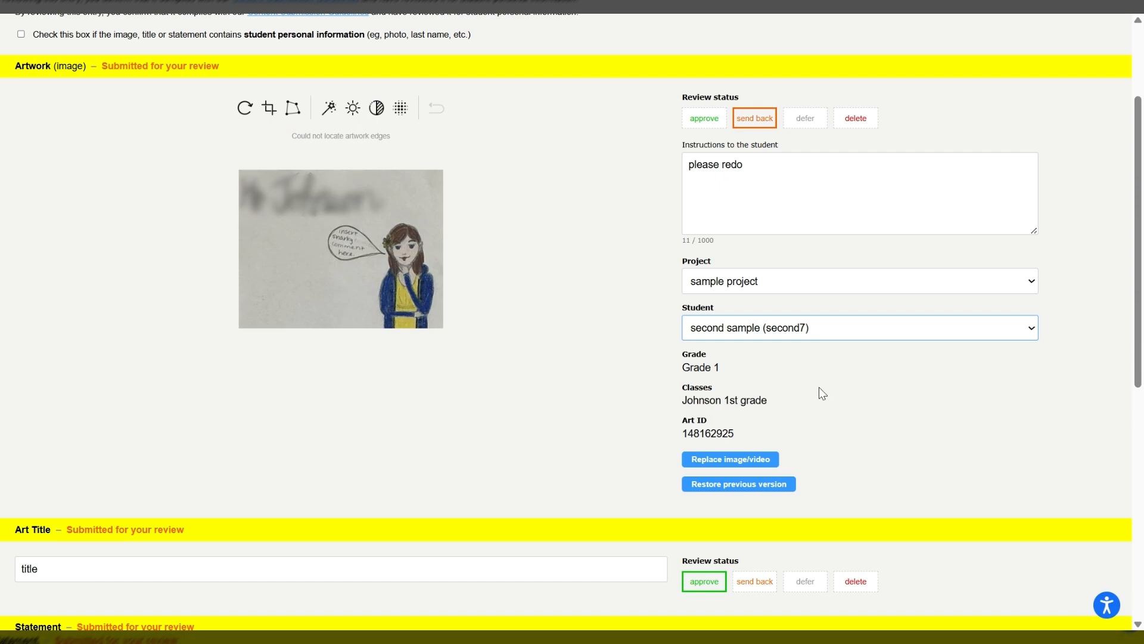
scroll(819, 388, down, 2)
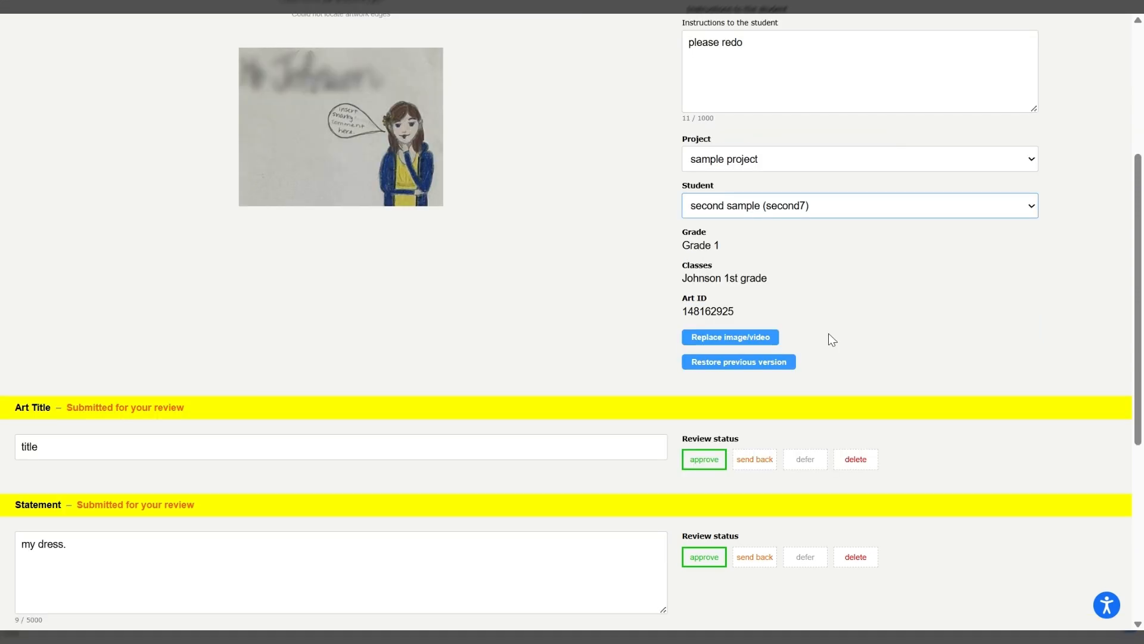
scroll(832, 340, down, 3)
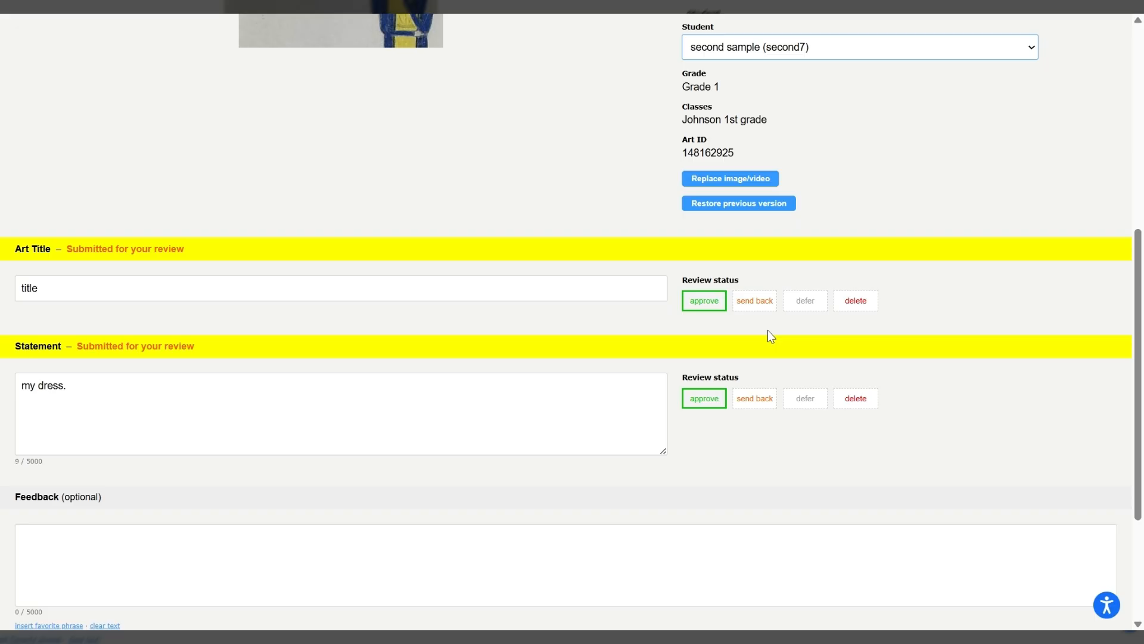
click(764, 301)
click(768, 515)
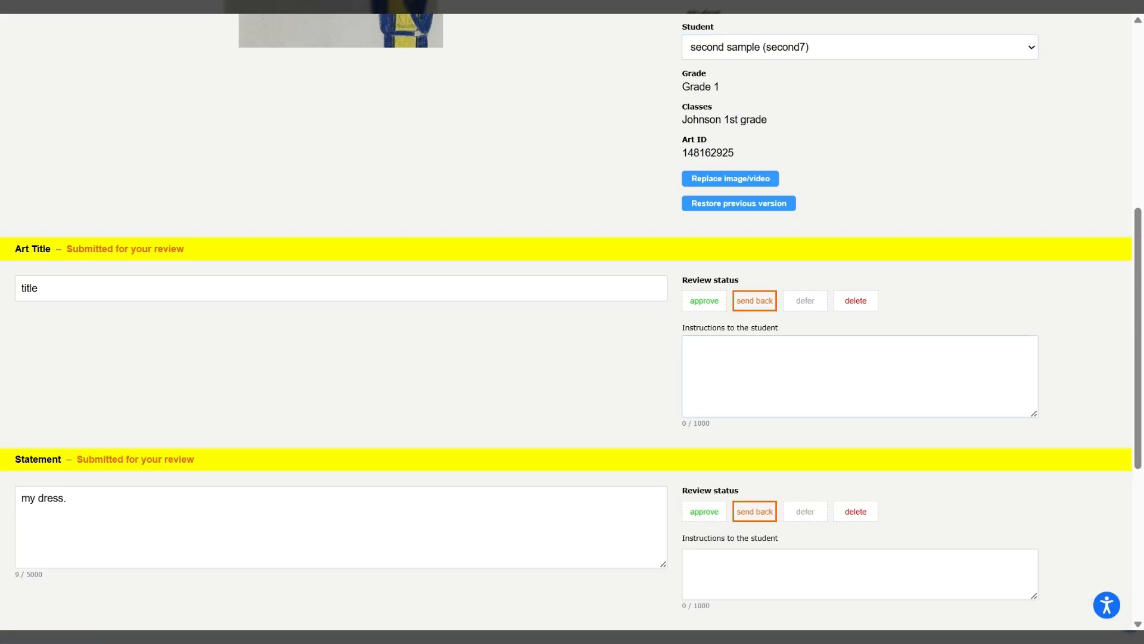
- Enter "please redo by Monday" as the optional feedback on the student's entry
scroll(572, 322, down, 5)
click(566, 393)
scroll(566, 394, down, 1)
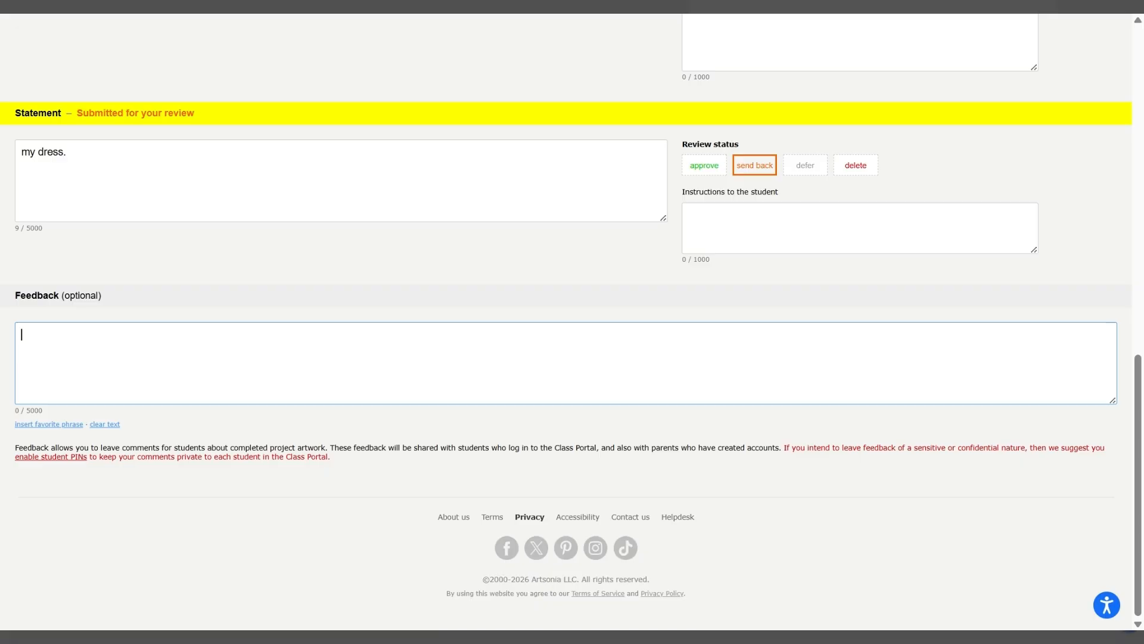
text(plea)
text(se d)
text(edo by )
text(mon)
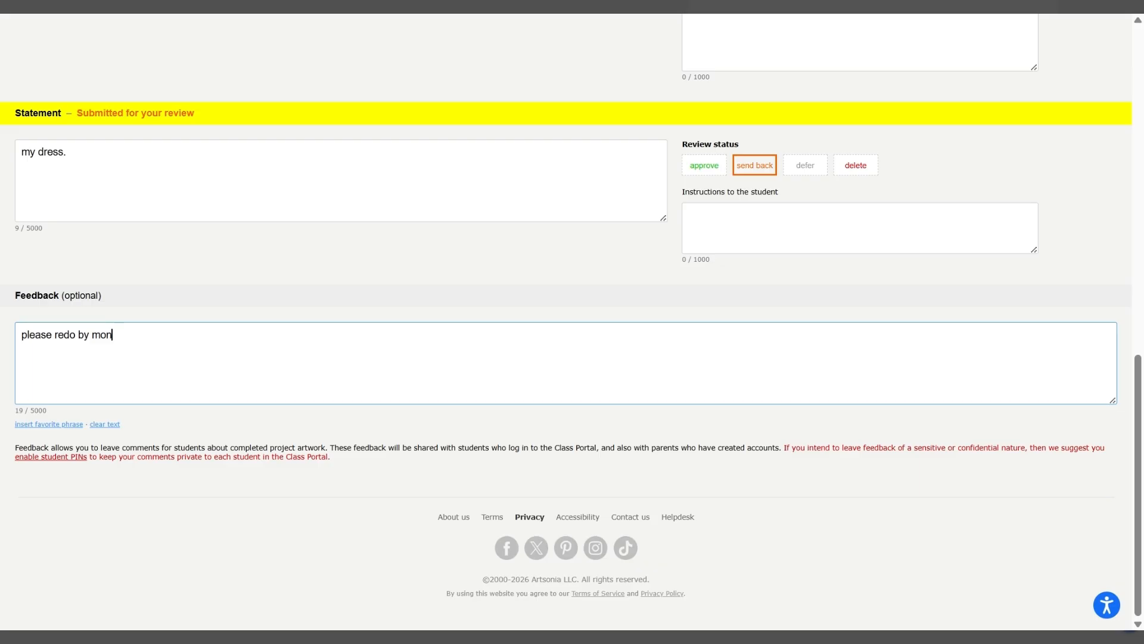
key(BackSpace)
key(BackSpace)
key(BackSpace)
text(Mondayh)
scroll(572, 322, up, 8)
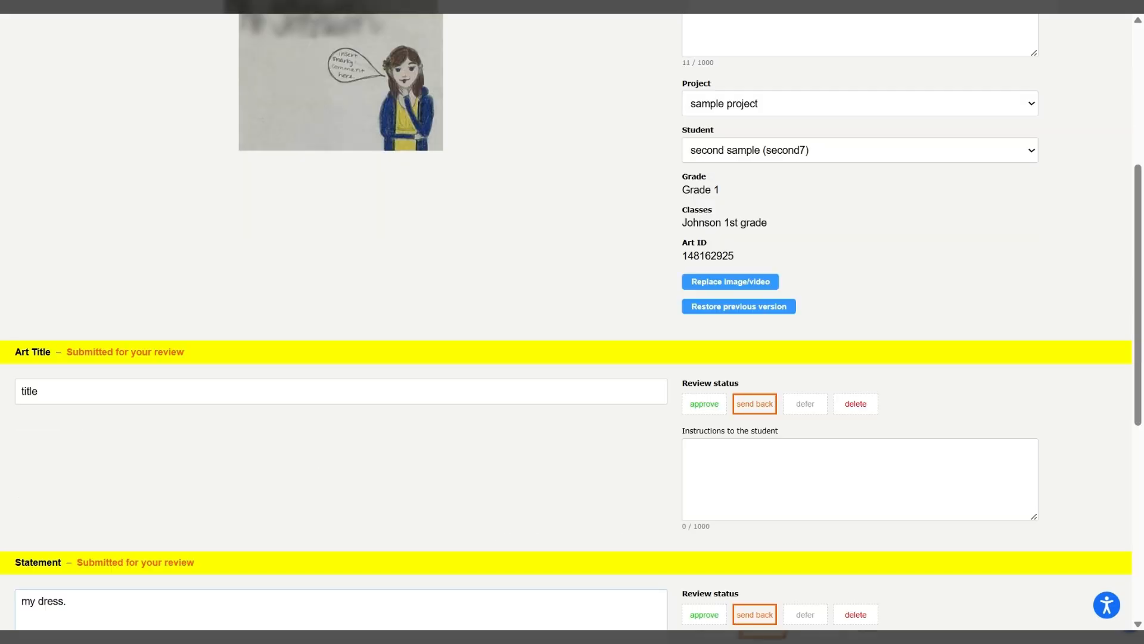
- Flag the student's entry as containing student personal information and complete its review
scroll(572, 322, up, 5)
scroll(339, 242, up, 1)
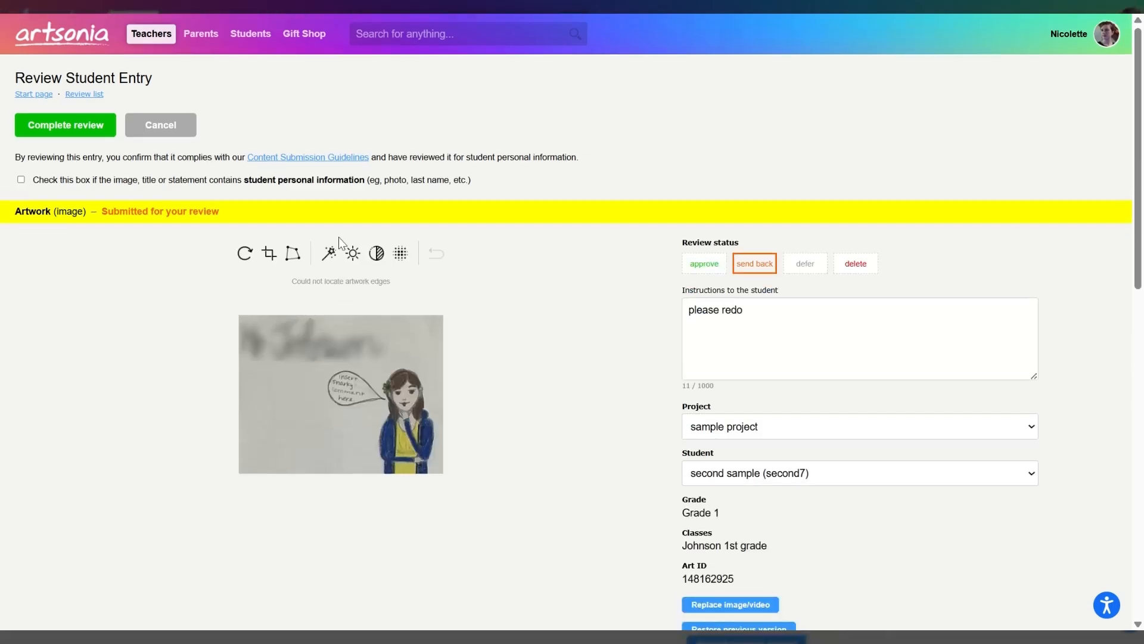
click(21, 179)
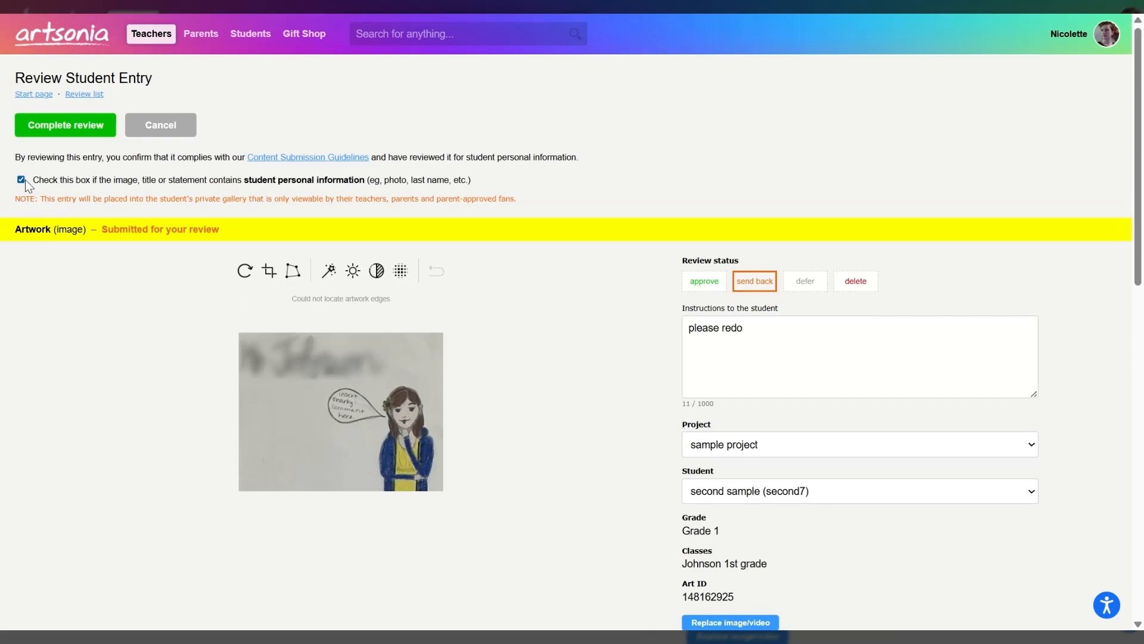
click(57, 121)
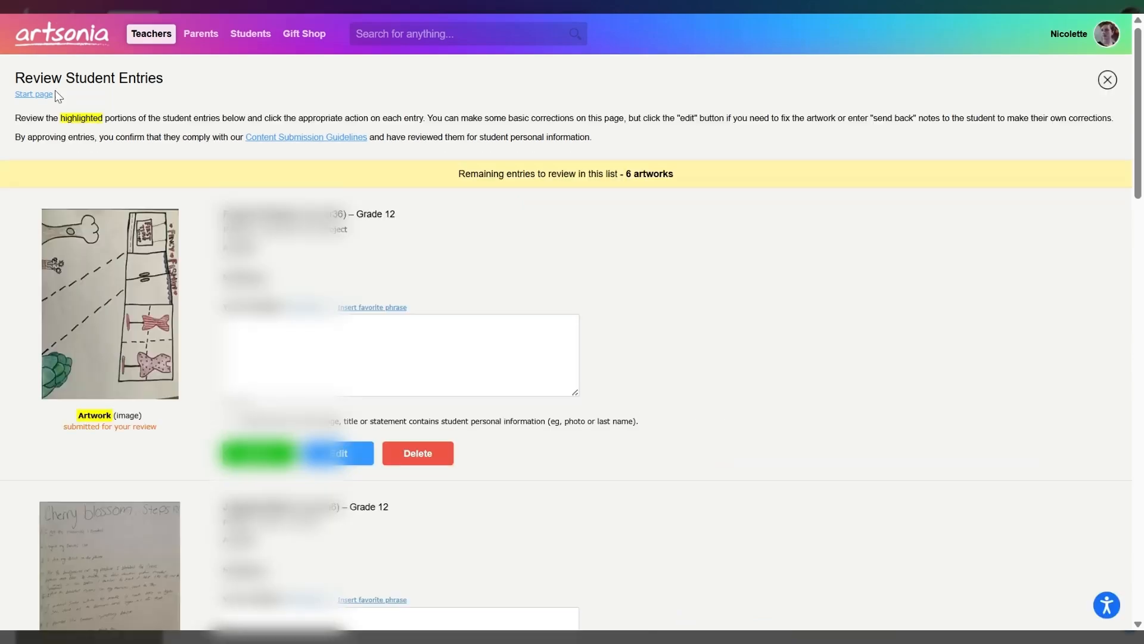
- Return to the teacher start page and open the sample project from the projects list
click(57, 51)
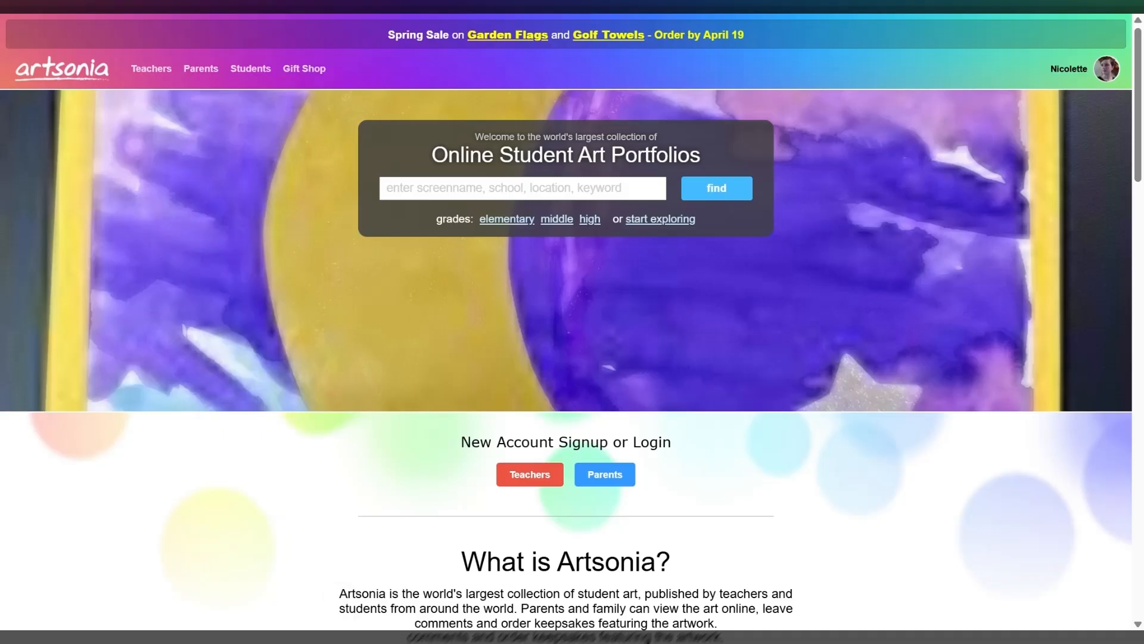
click(141, 65)
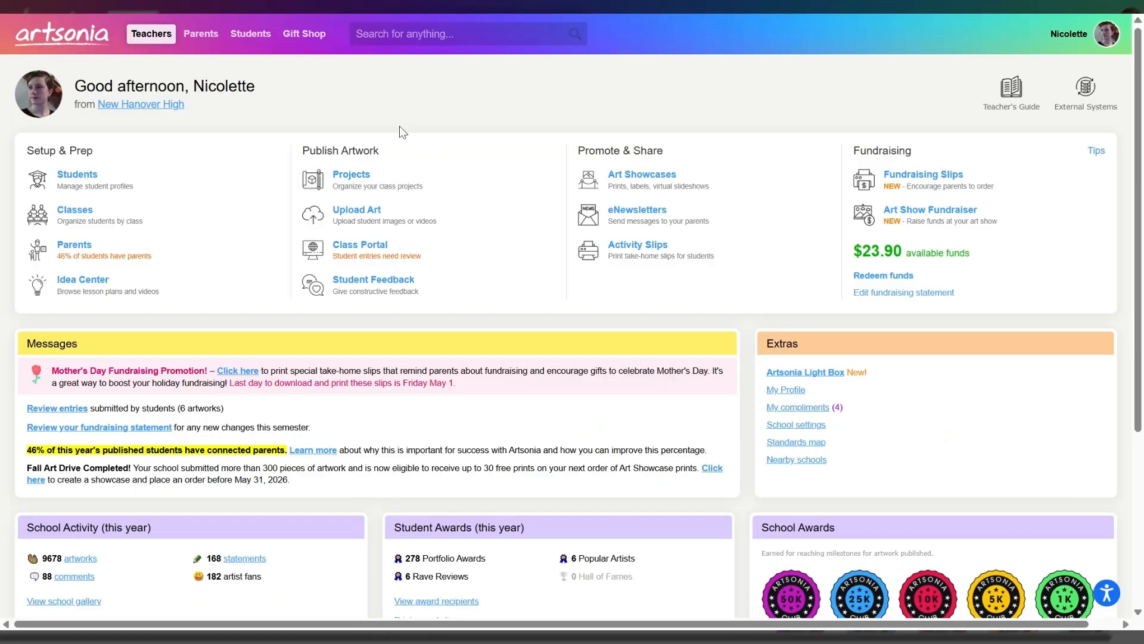
scroll(572, 322, down, 1)
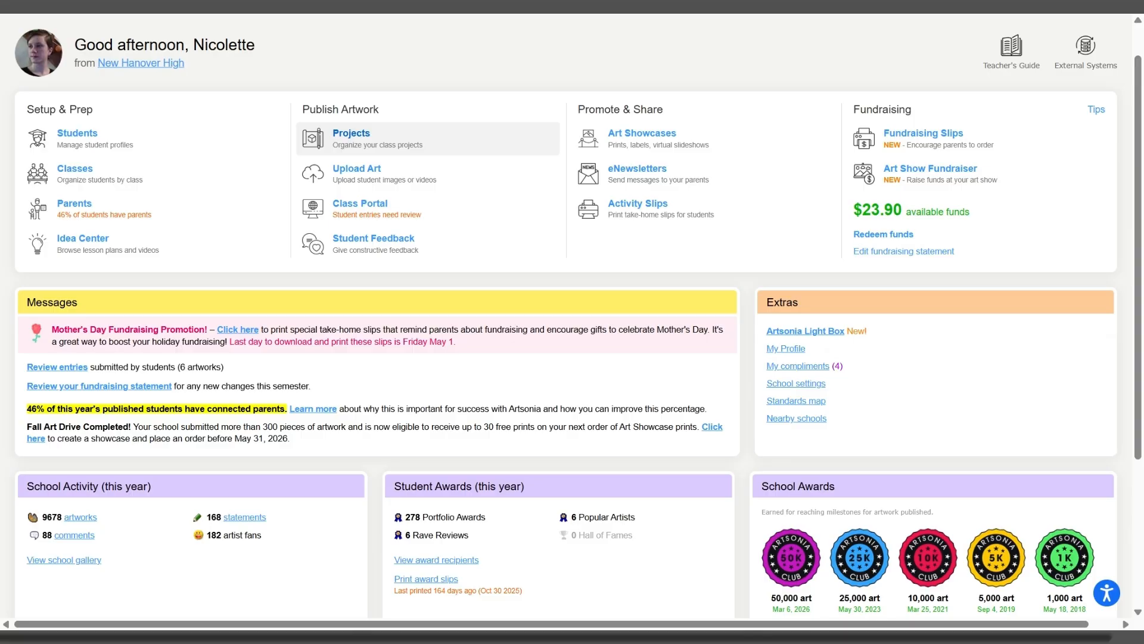
click(352, 137)
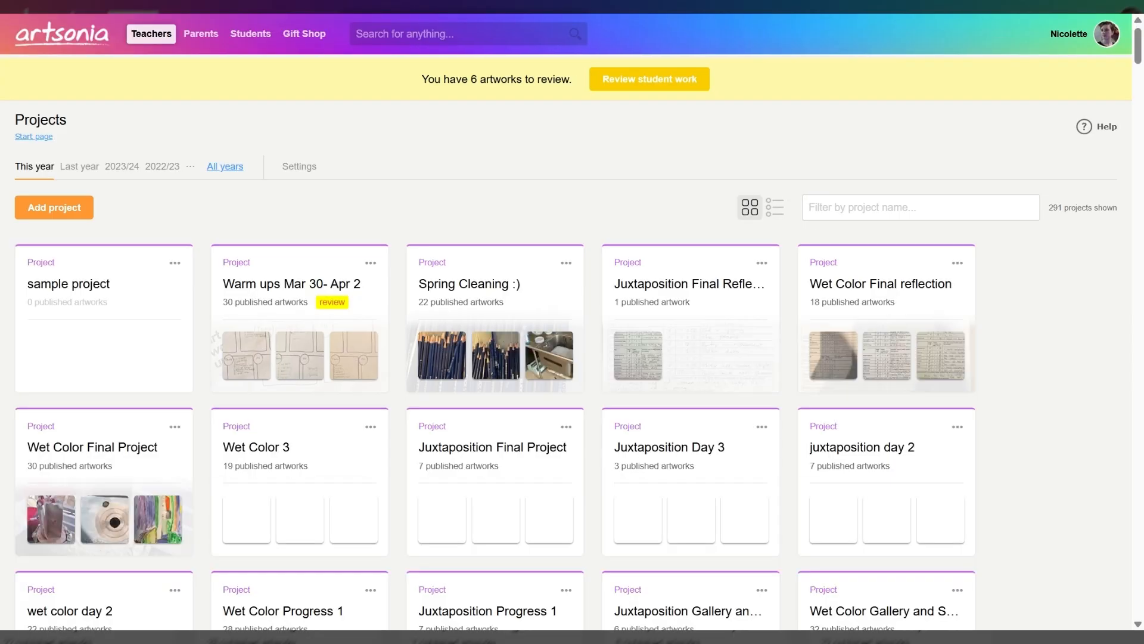
click(105, 284)
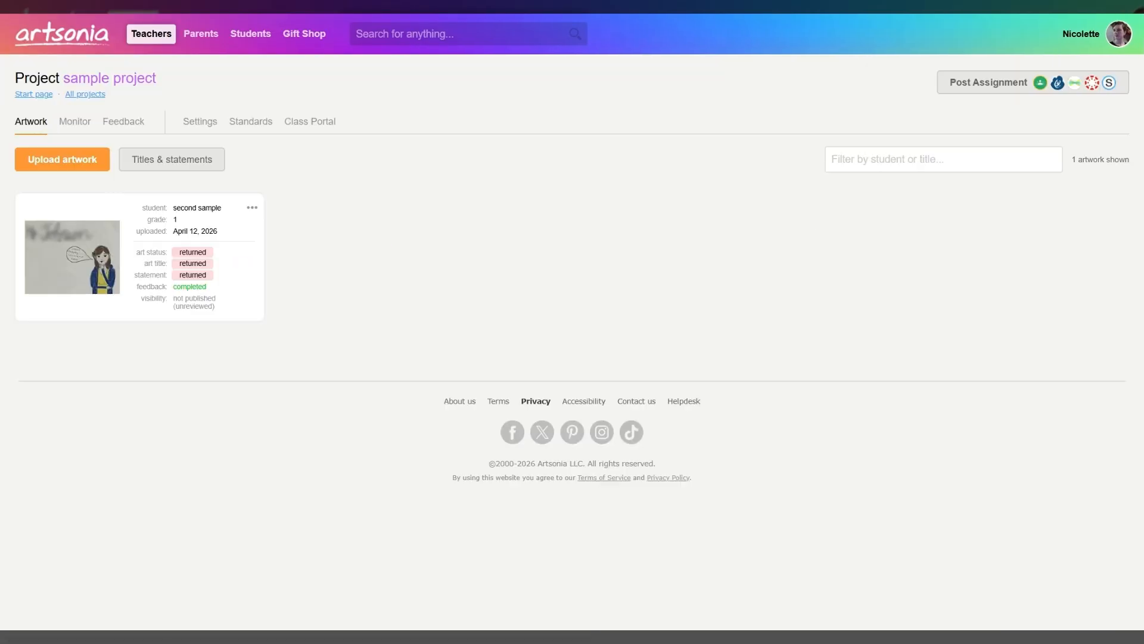
- Remove the Johnson 1st grade class from the sample project's Class Portal access and save the changes
click(301, 126)
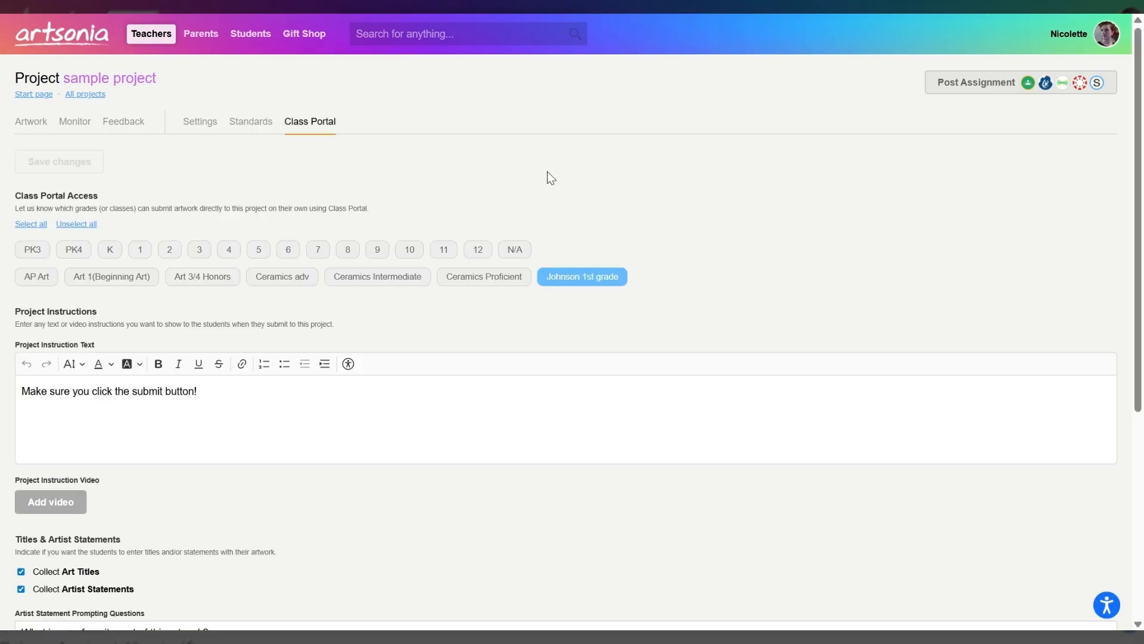
click(570, 278)
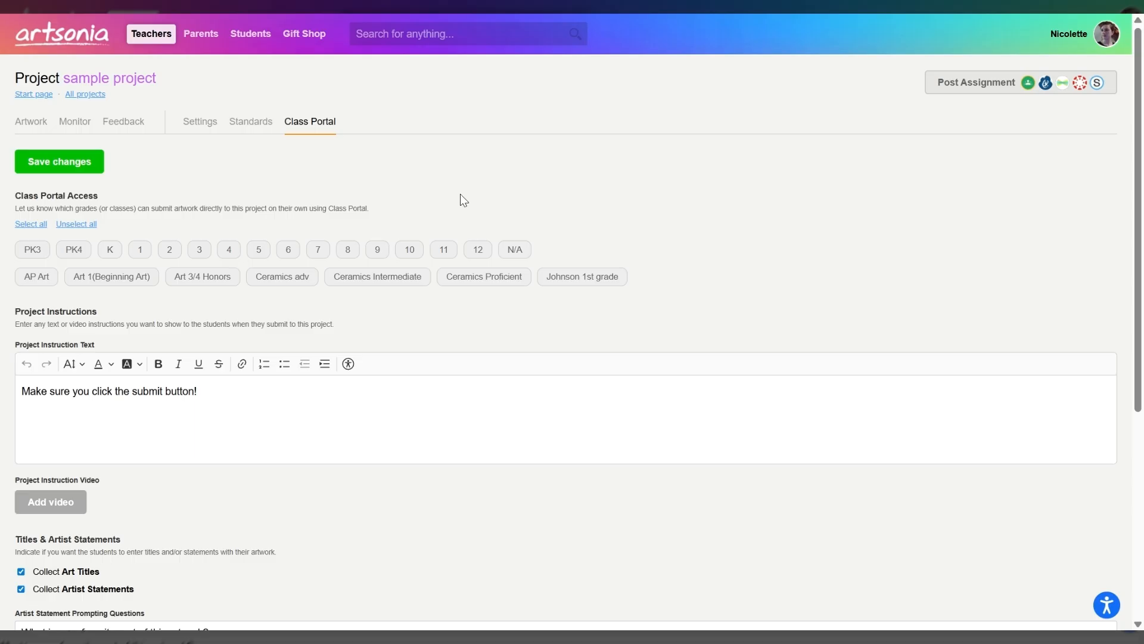
click(87, 168)
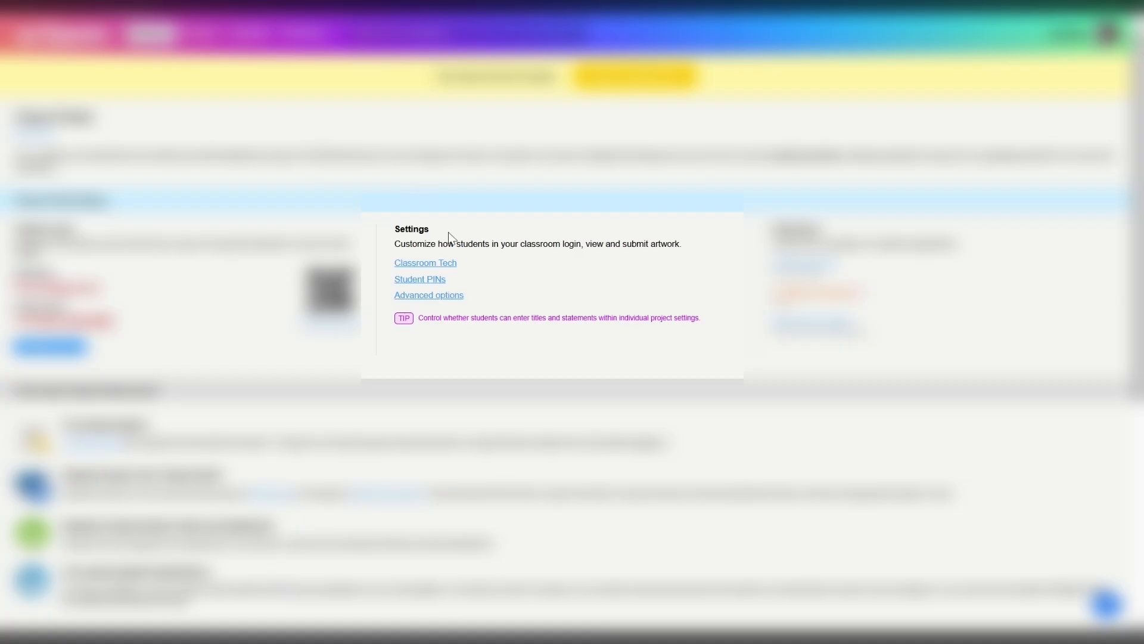
- View the advanced options of the Class Portal settings, and return to the teacher start page
click(457, 298)
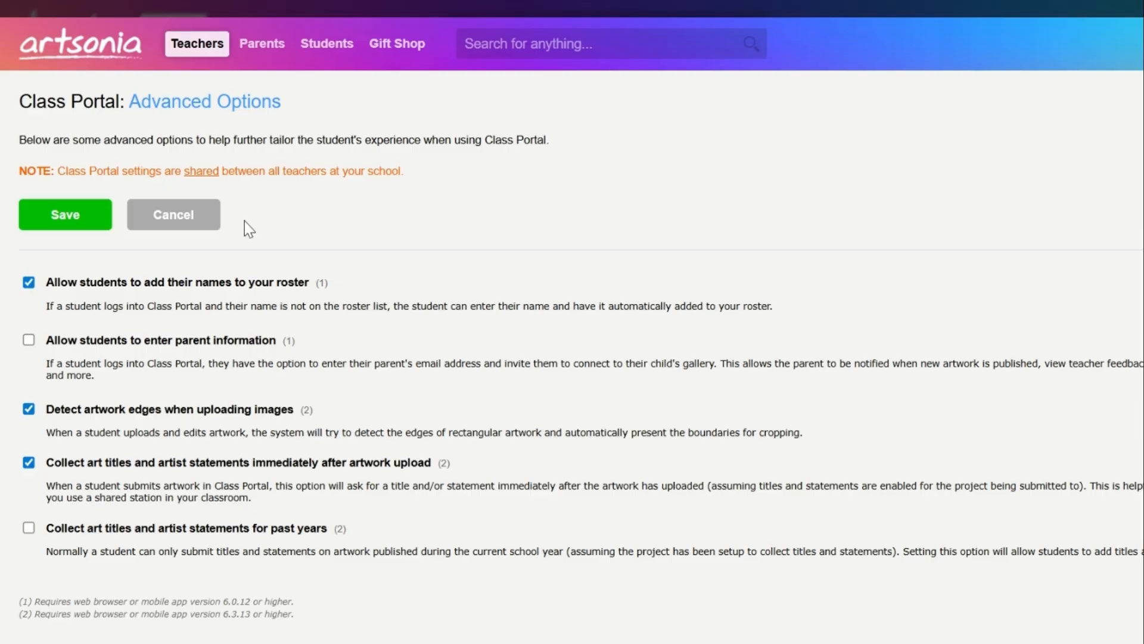
click(99, 50)
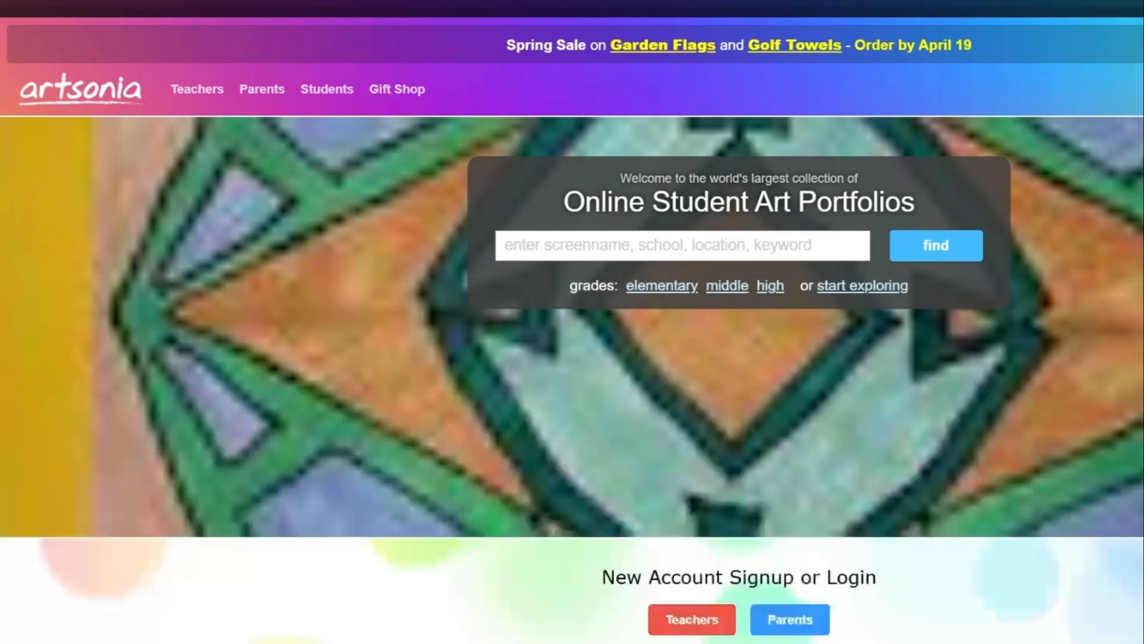
click(218, 94)
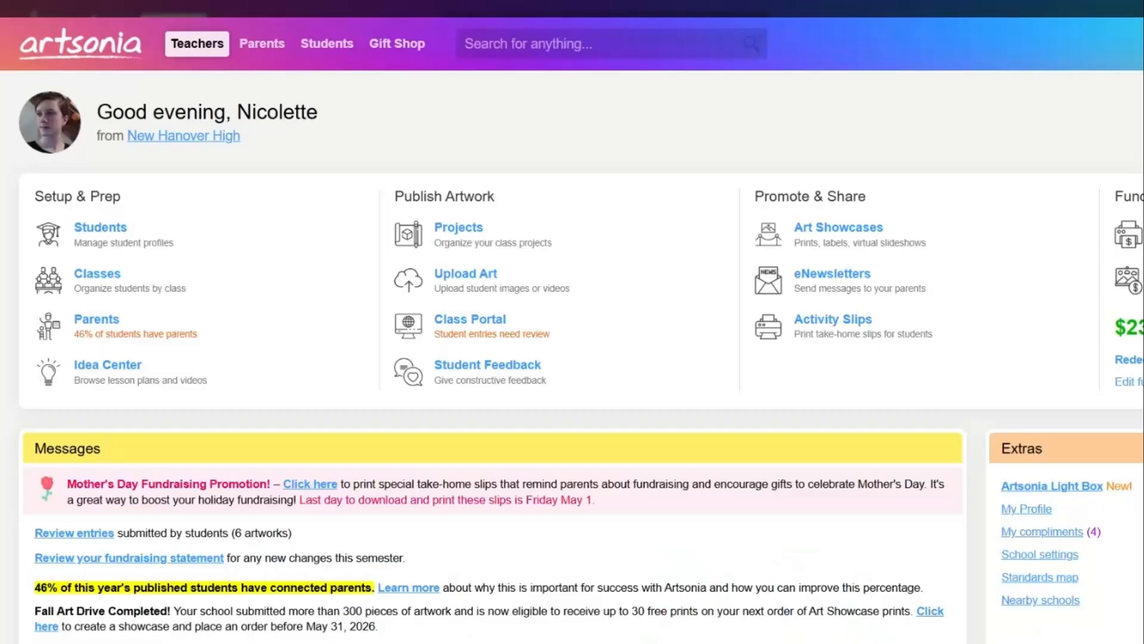
- View the custom printed handouts option for connecting parents, and leave the permission slips page without starting
click(109, 322)
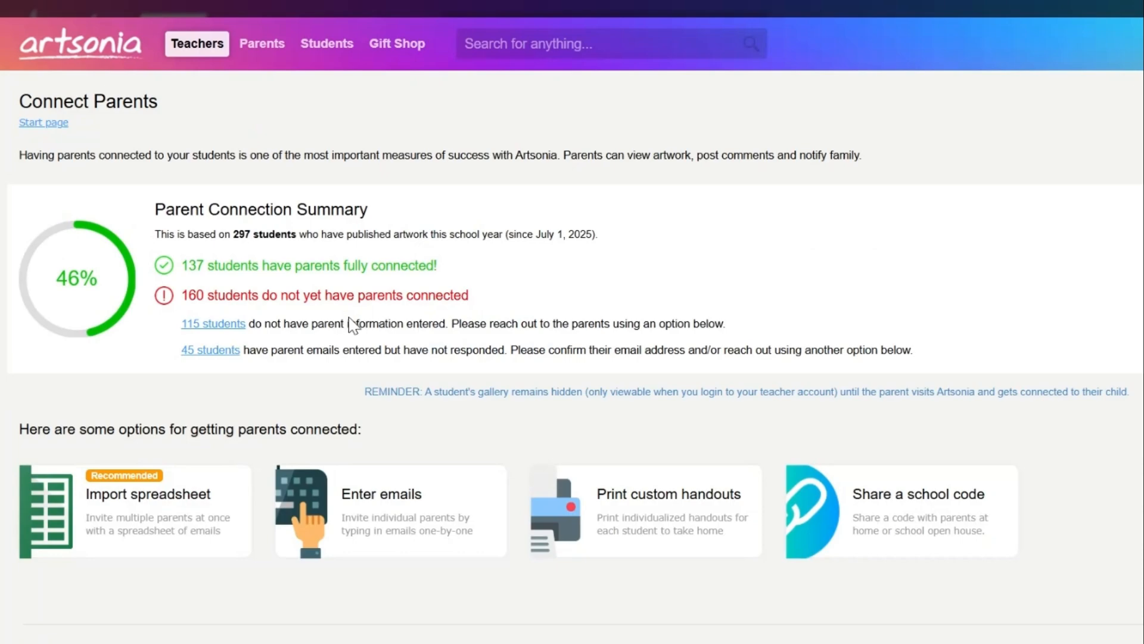
click(629, 502)
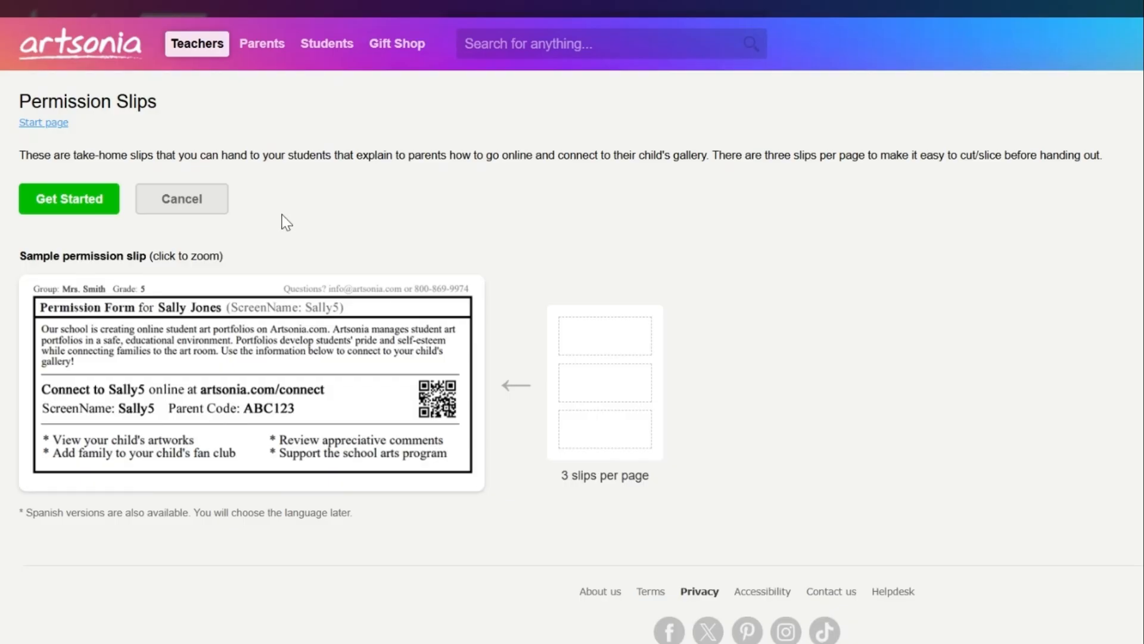
click(210, 205)
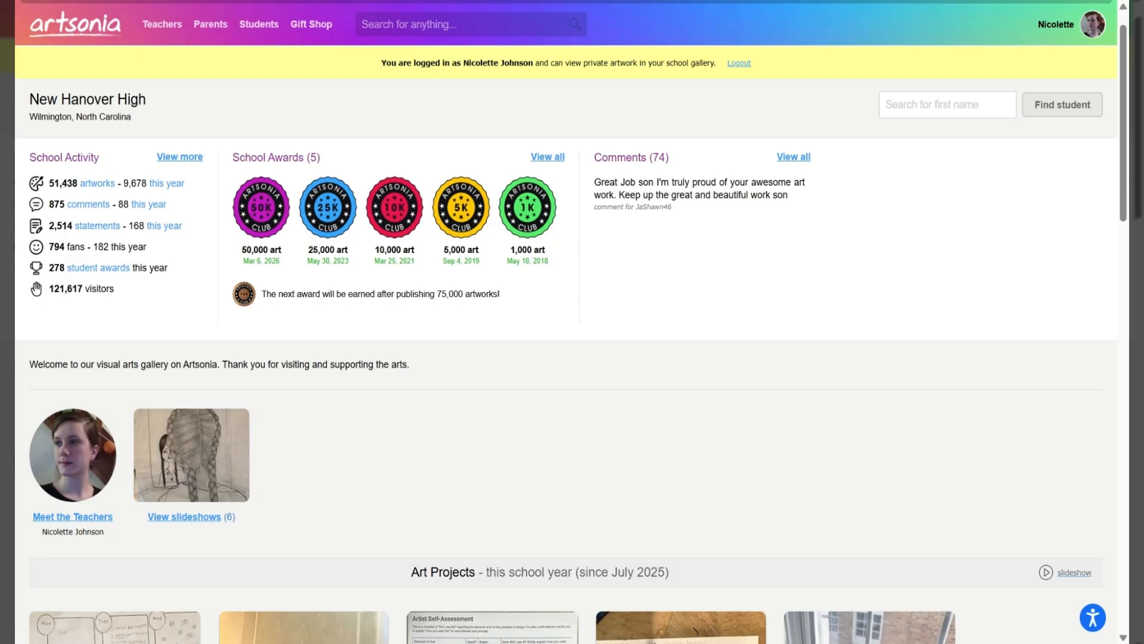